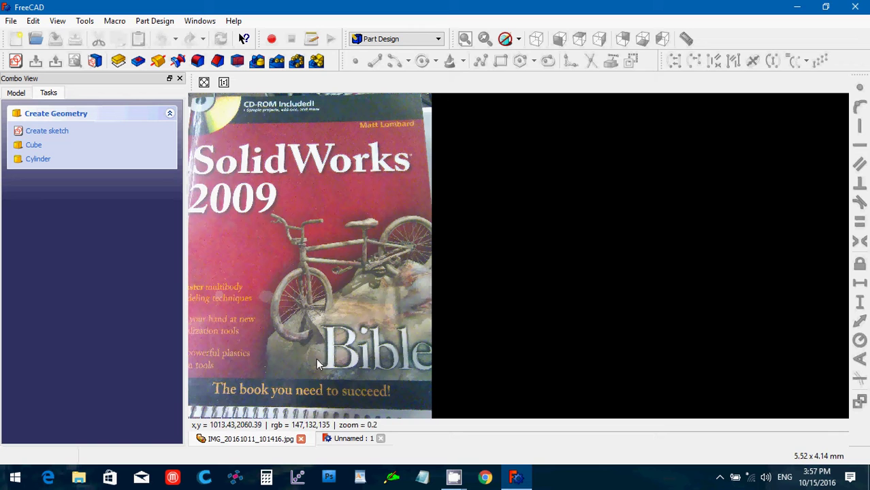
# Close the reference image and create a new sketch on the XZ-Plane.
pyautogui.click(301, 440)
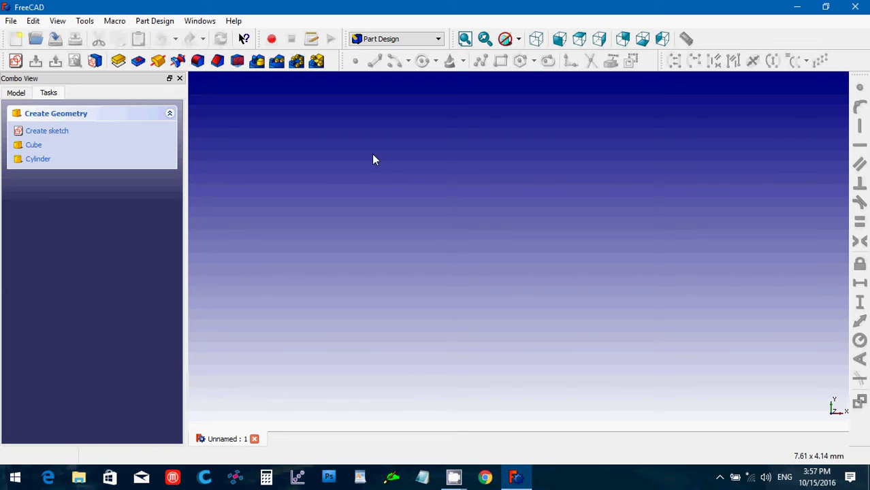
pyautogui.click(16, 62)
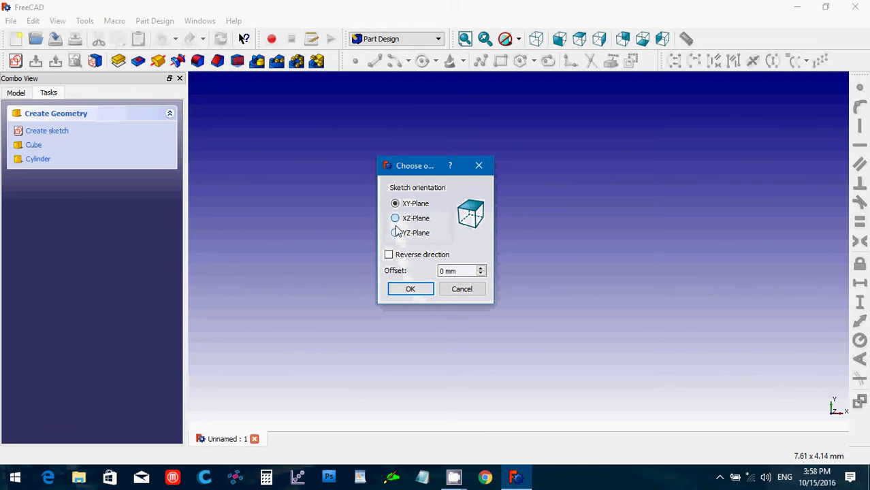
pyautogui.click(395, 219)
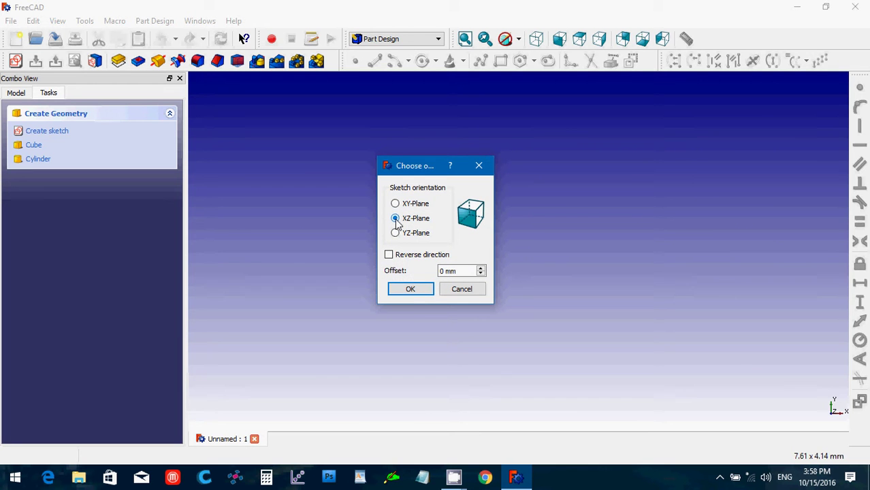
pyautogui.click(411, 290)
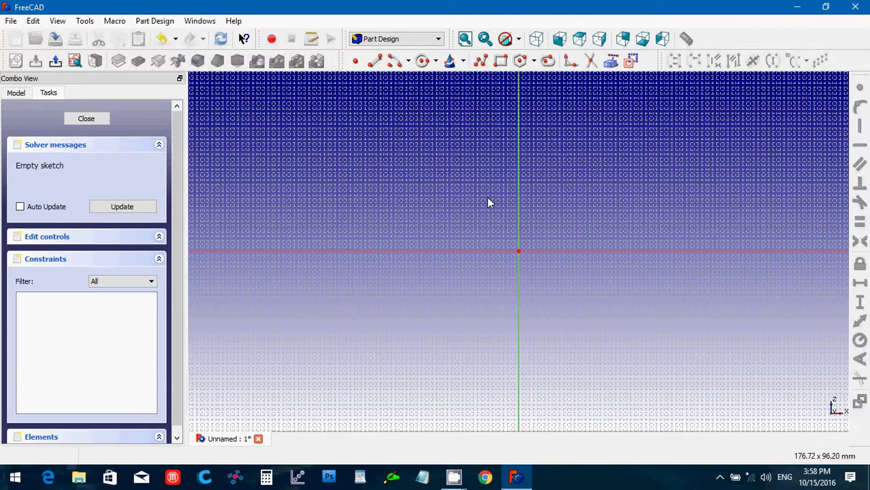
# Sketch two concentric circles centred near the vertical axis about 41 mm above the origin, with radii of about 5.5 mm and 9.1 mm.
pyautogui.click(423, 63)
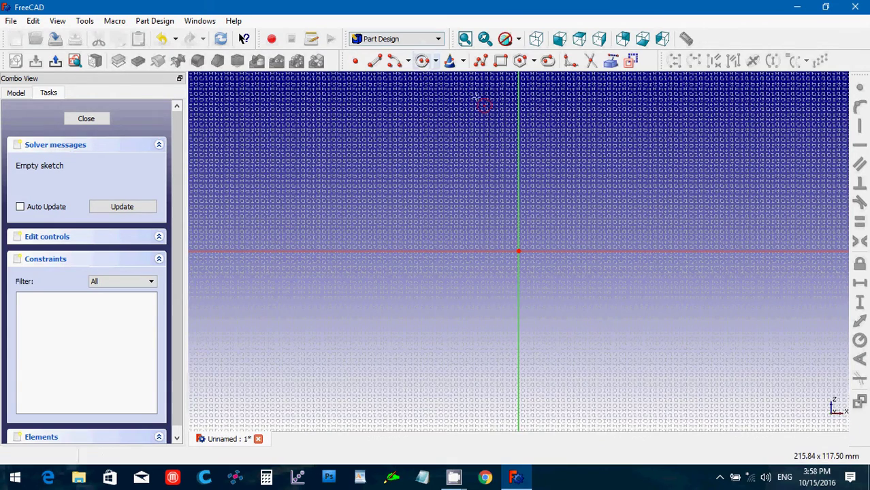
pyautogui.click(518, 125)
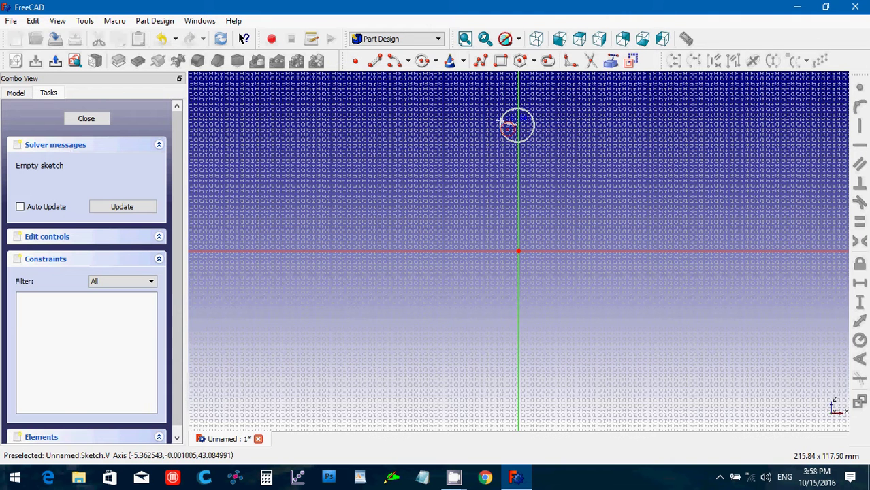
pyautogui.click(501, 122)
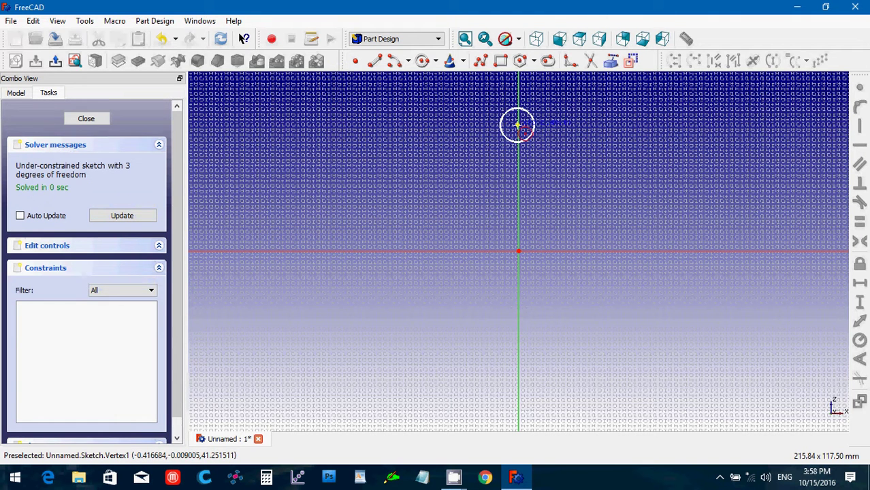
pyautogui.click(518, 125)
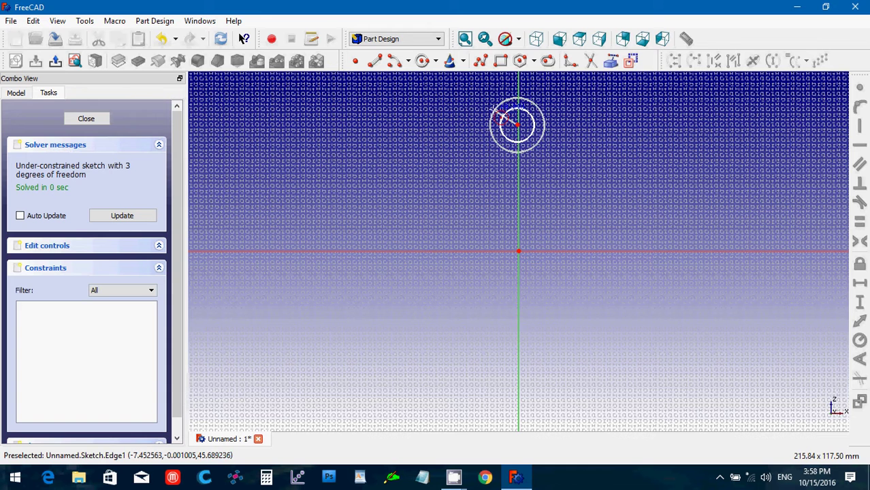
pyautogui.click(495, 111)
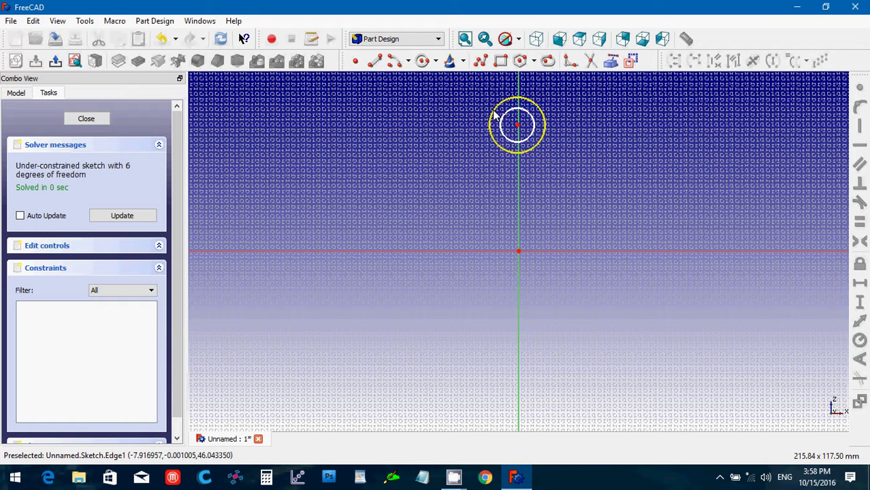
# Constrain the outer circle's radius to 20 mm.
pyautogui.click(528, 152)
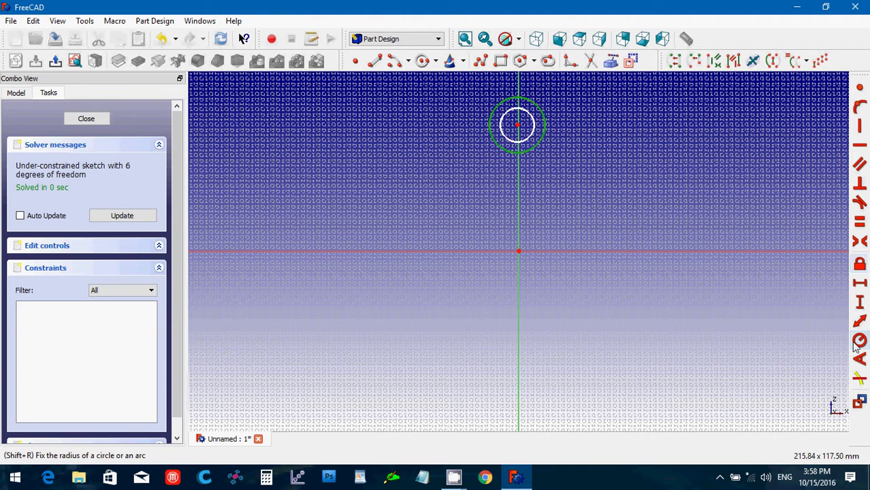
pyautogui.click(859, 342)
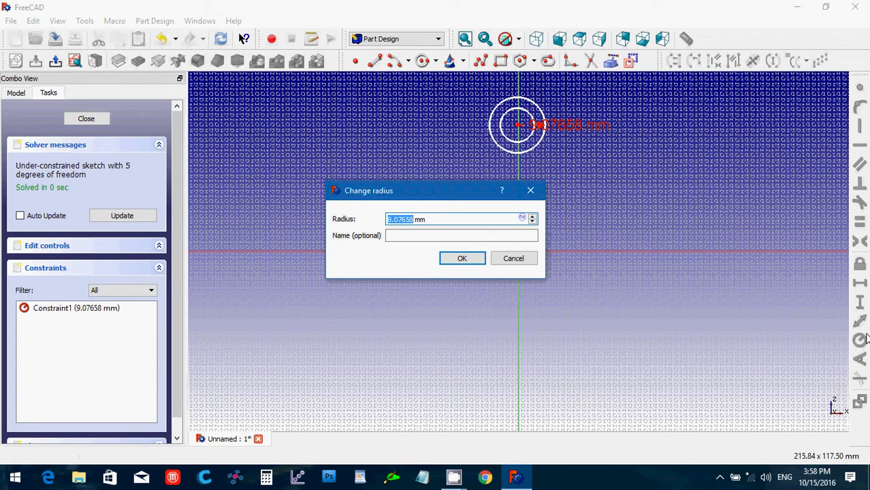
pyautogui.write('20')
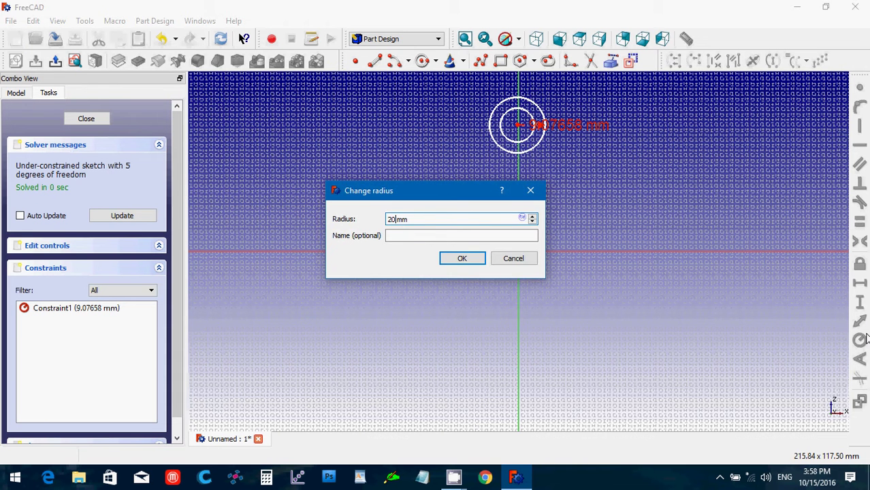
pyautogui.press('Return')
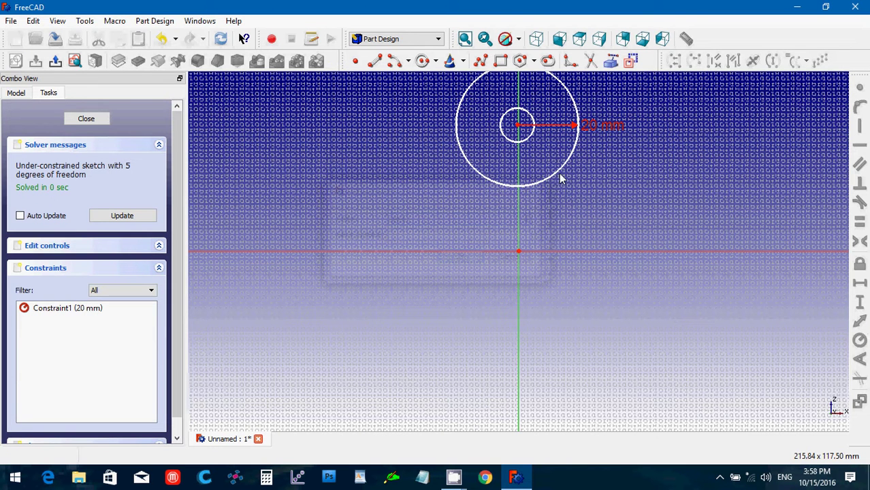
# Constrain the inner circle's radius to 17.2 mm.
pyautogui.click(516, 142)
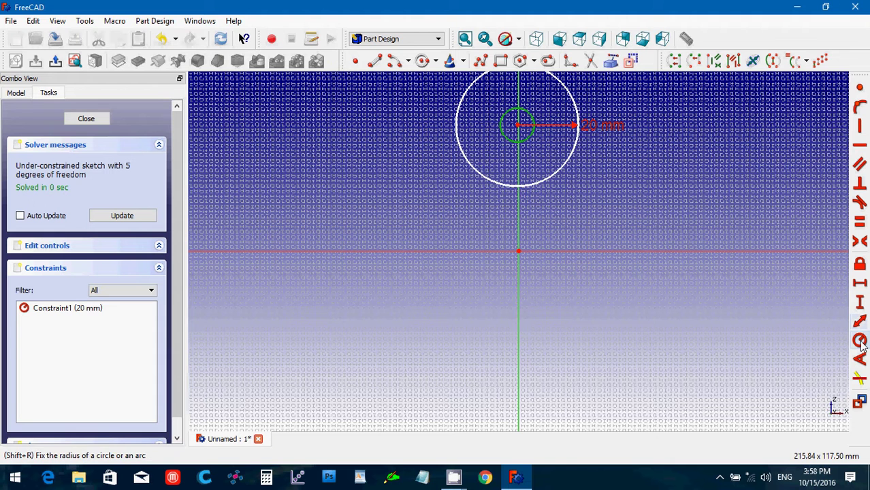
pyautogui.click(859, 343)
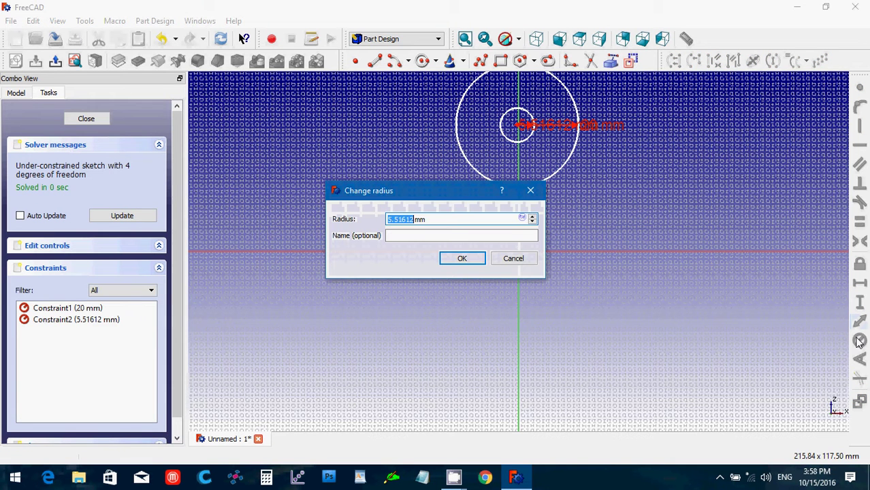
pyautogui.write('17.2')
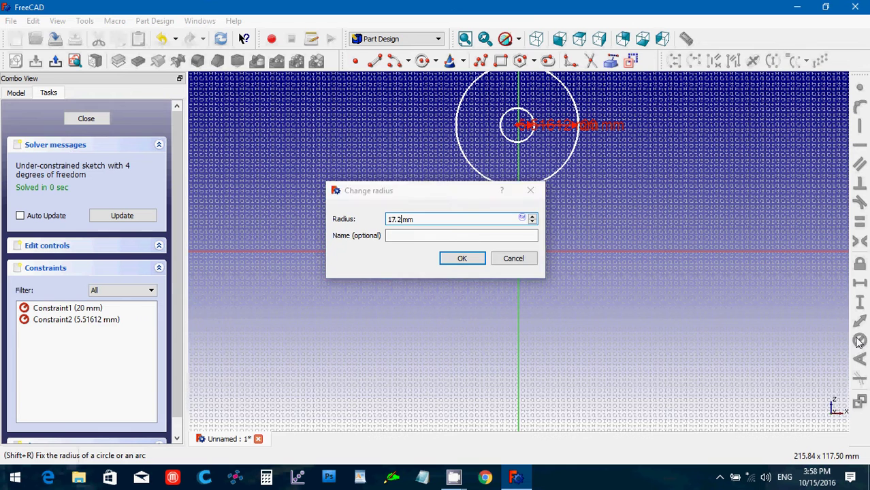
pyautogui.press('Return')
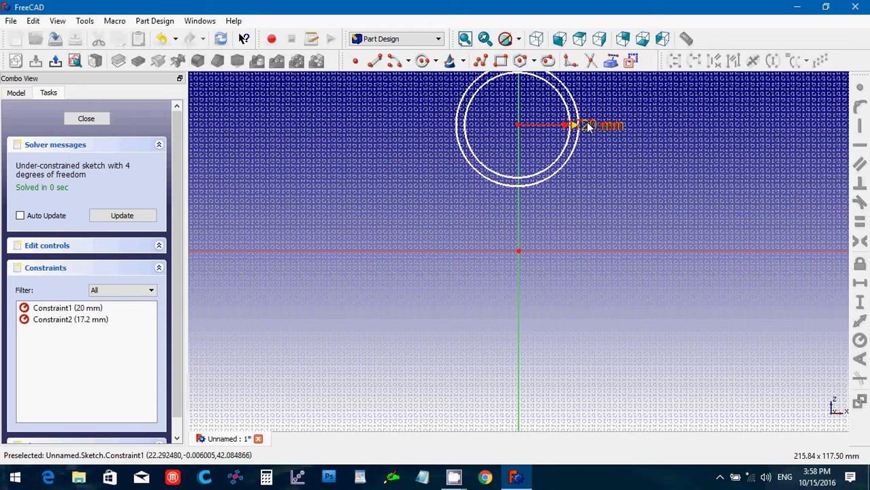
# Move the outer circle's radius label clear of the inner one and change the inner circle's radius to 12.7 mm.
pyautogui.moveTo(584, 128); pyautogui.dragTo(596, 165)
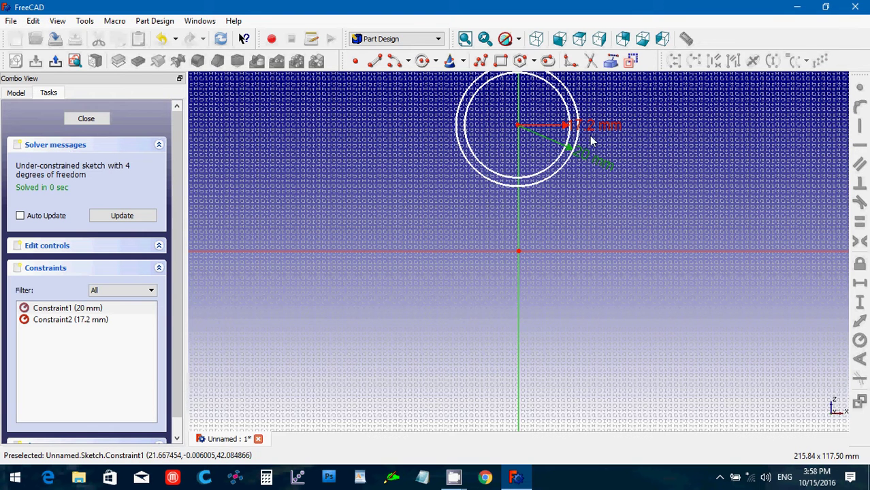
pyautogui.doubleClick(591, 135)
pyautogui.write('12.')
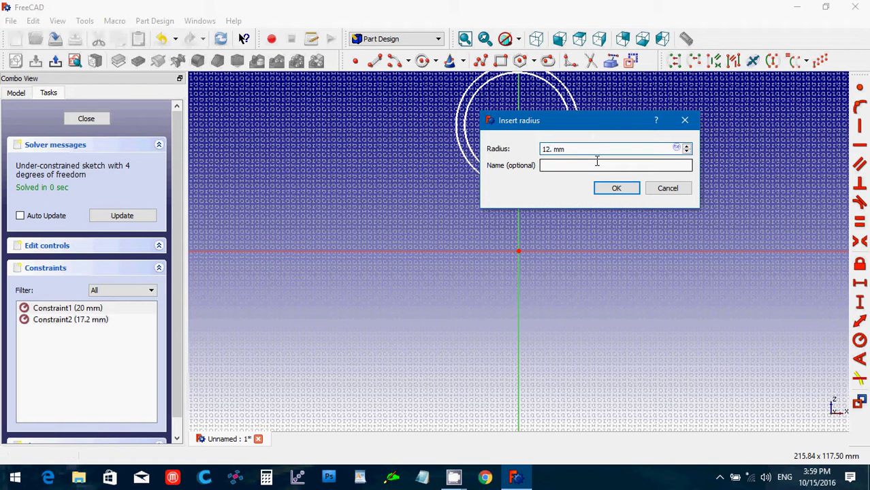
pyautogui.write('7')
pyautogui.press('Return')
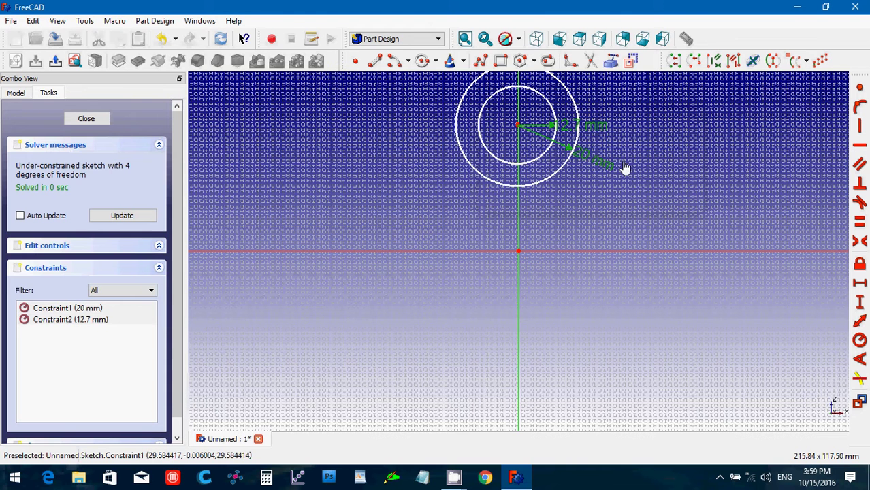
pyautogui.click(574, 188)
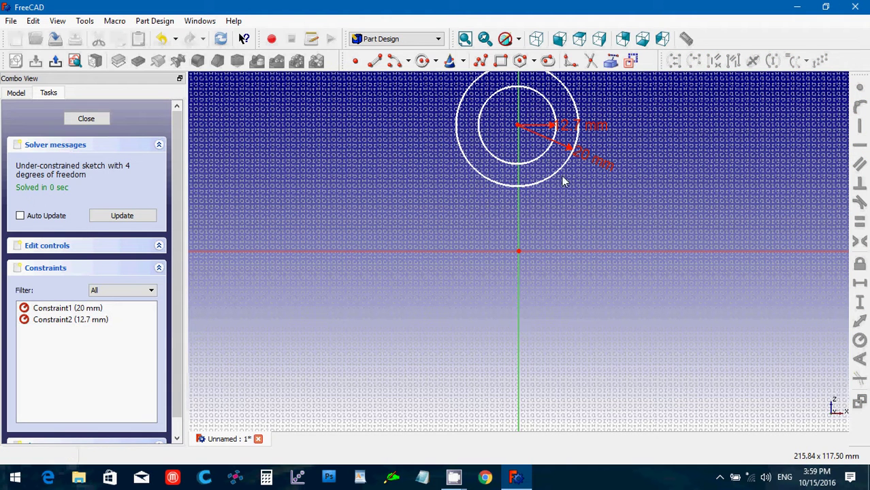
# Leave the two-circle sketch and reopen it for editing.
pyautogui.click(519, 126)
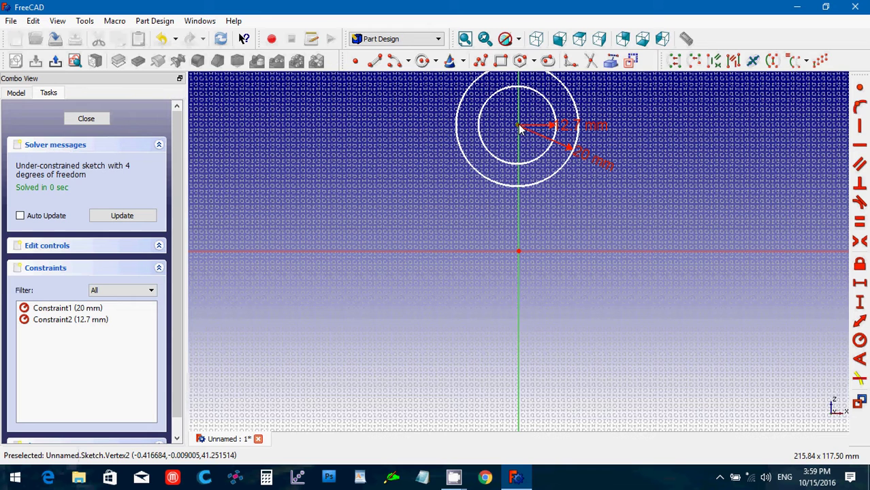
pyautogui.press('Escape')
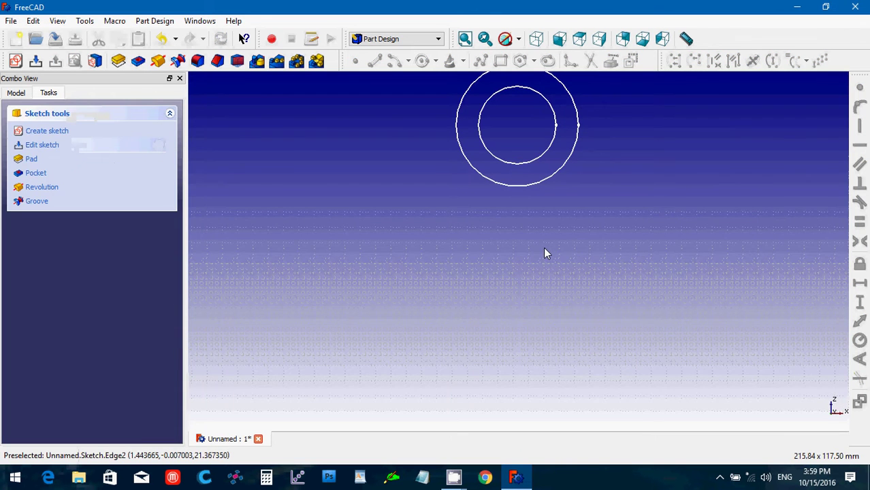
pyautogui.click(16, 93)
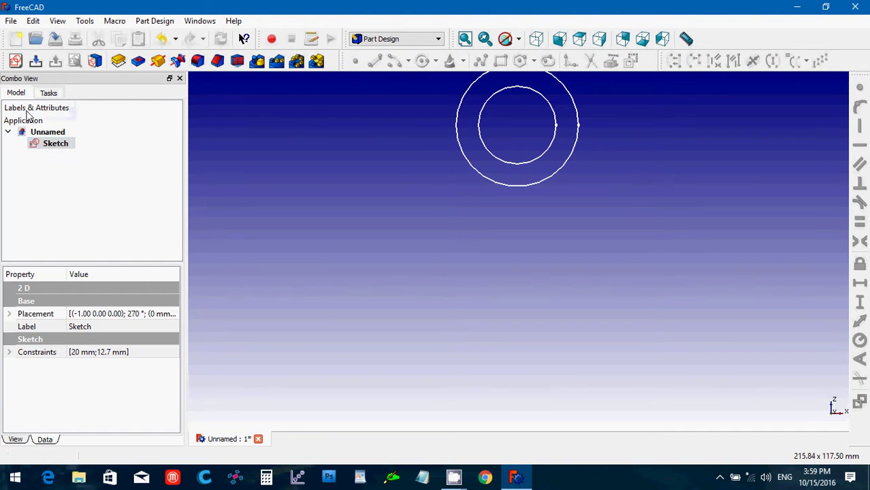
pyautogui.click(51, 146)
pyautogui.doubleClick(50, 146)
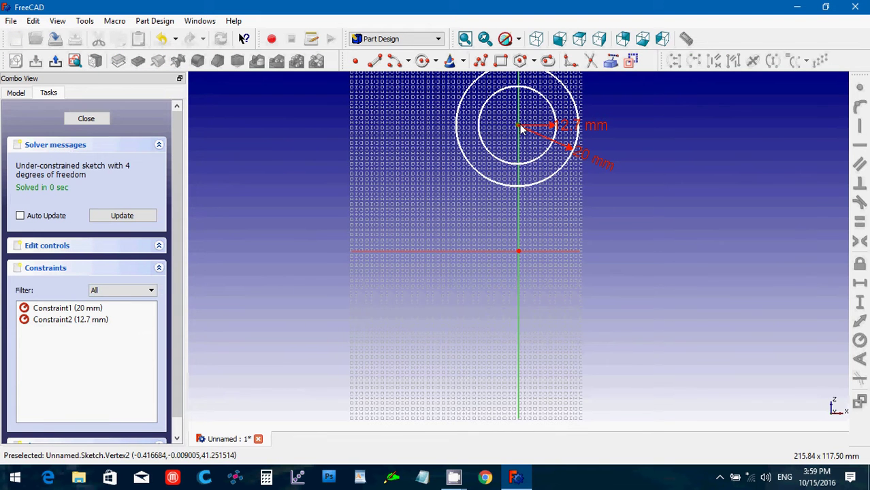
# Constrain the vertical distance between the outer circle's centre and the horizontal axis to 76.2 mm.
pyautogui.click(544, 251)
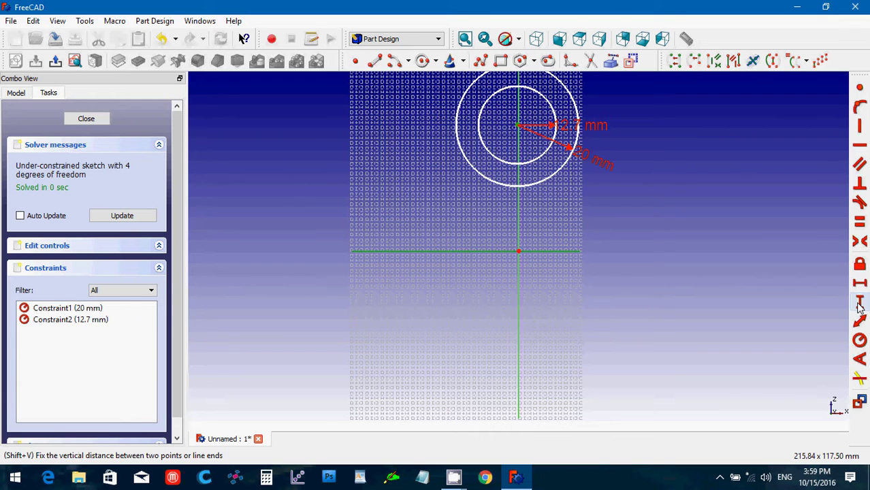
pyautogui.click(860, 304)
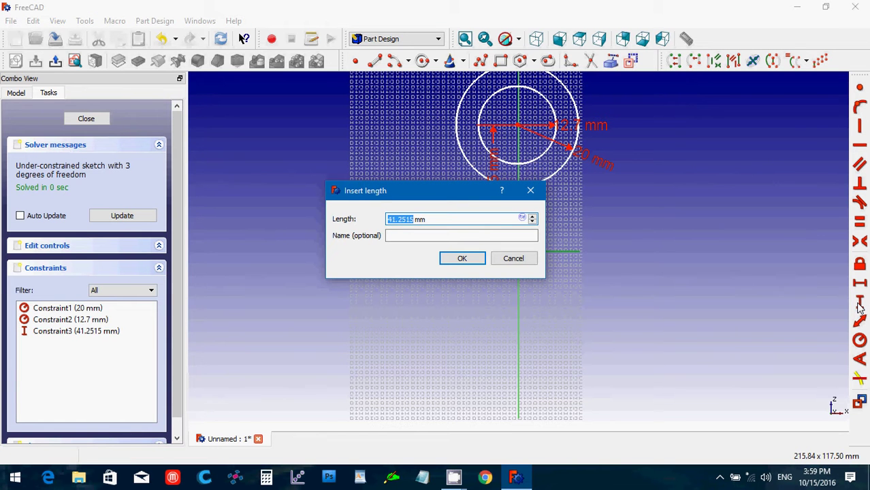
pyautogui.write('76.2')
pyautogui.press('Return')
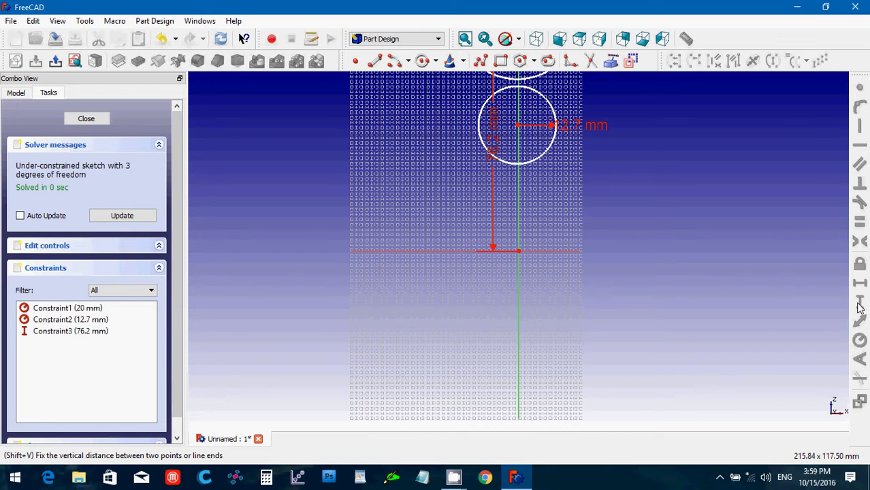
# Make the centres of the inner and outer circles coincident.
pyautogui.scroll(-2, 694, 247)
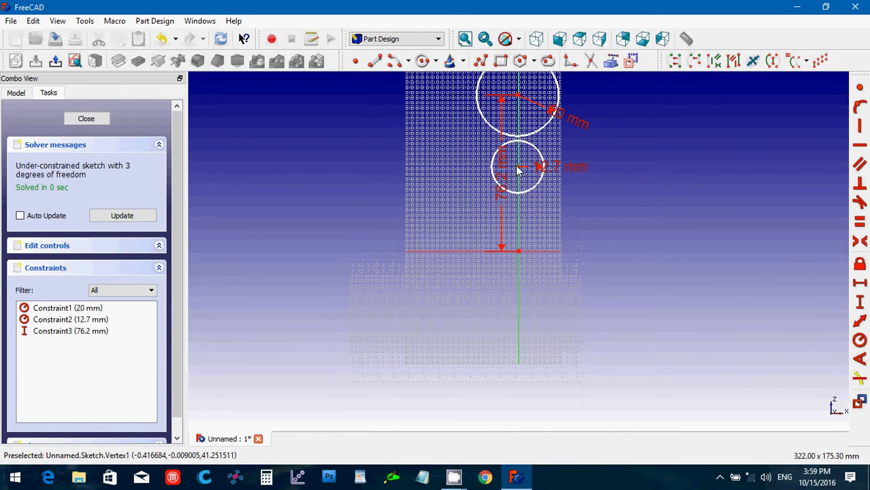
pyautogui.click(520, 98)
pyautogui.click(859, 92)
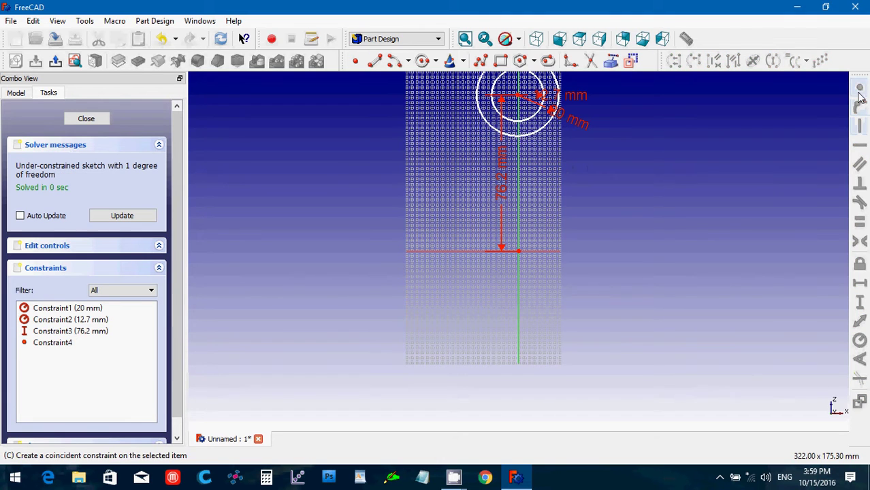
# Fix the circles' shared centre onto the vertical axis with a point-on-object constraint.
pyautogui.scroll(3, 539, 190)
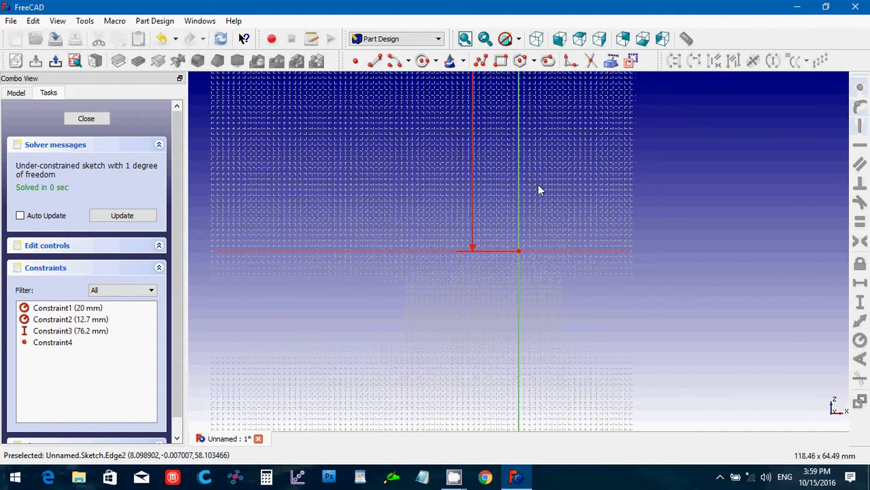
pyautogui.scroll(-3, 539, 190)
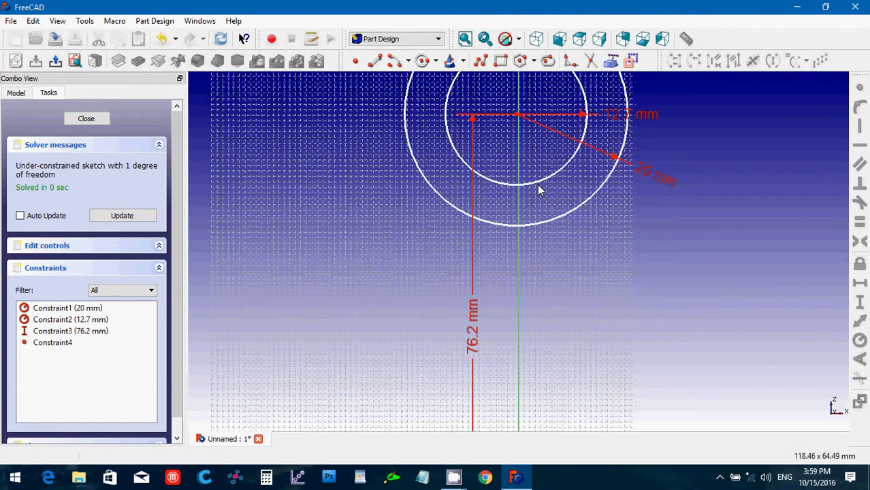
pyautogui.press('Up')
pyautogui.click(517, 150)
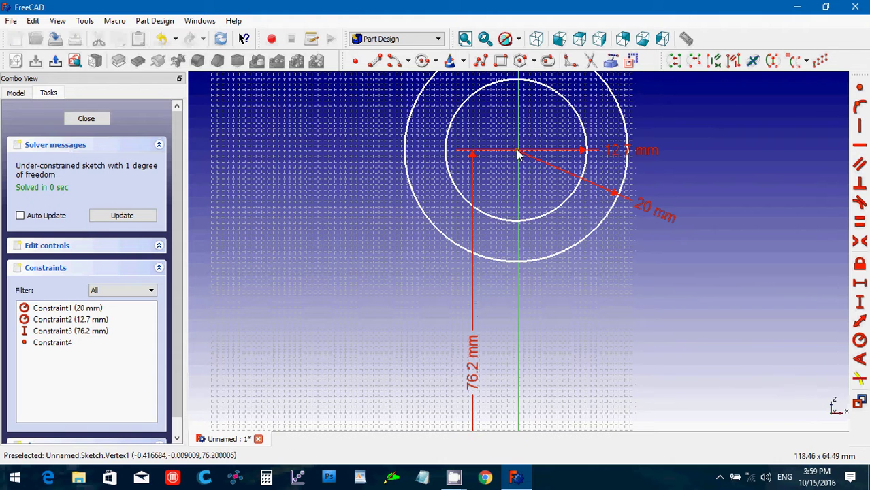
pyautogui.click(521, 143)
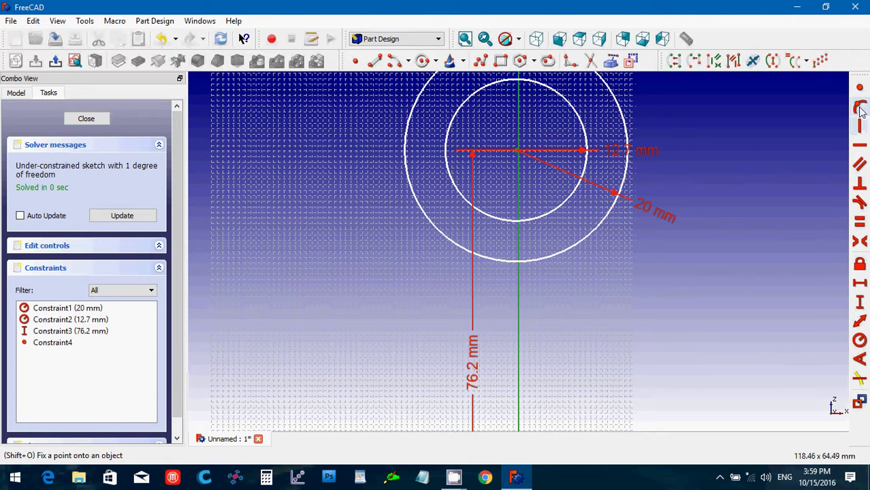
pyautogui.click(861, 111)
pyautogui.scroll(-2, 693, 275)
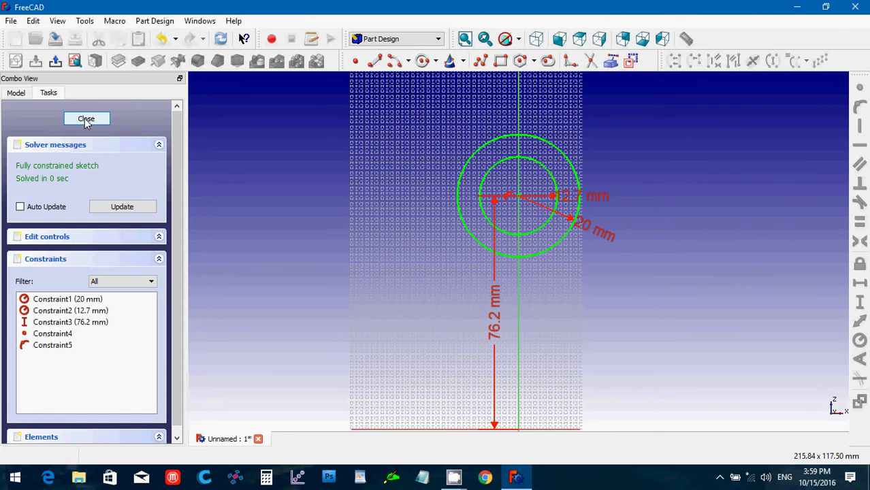
# Close the two-circle sketch and pad it 38 mm symmetrically to the sketch plane.
pyautogui.click(86, 120)
pyautogui.click(54, 143)
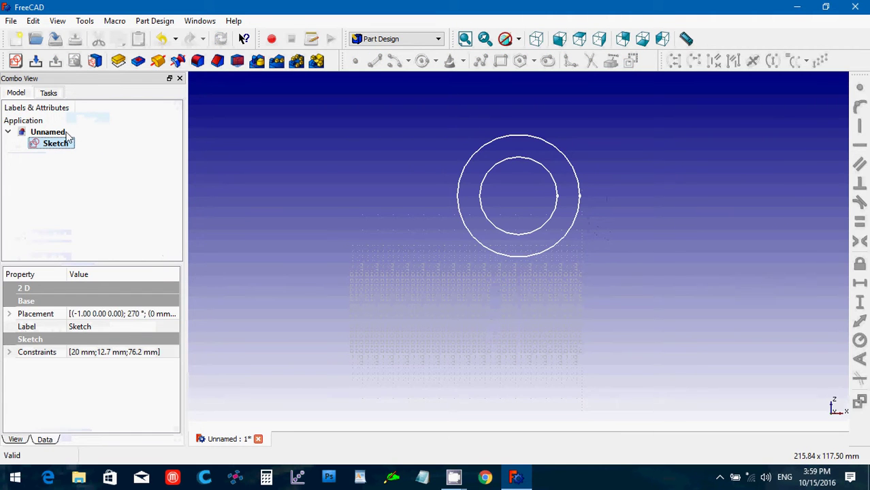
pyautogui.click(119, 61)
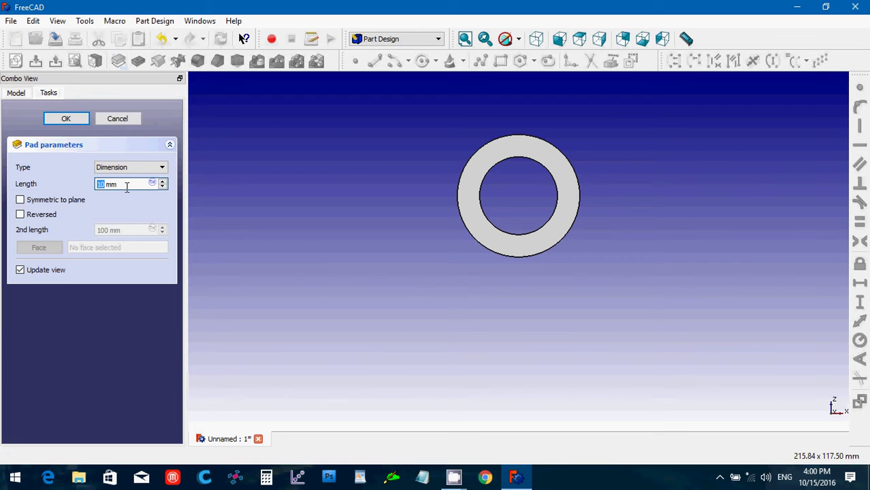
pyautogui.moveTo(127, 186); pyautogui.dragTo(111, 190)
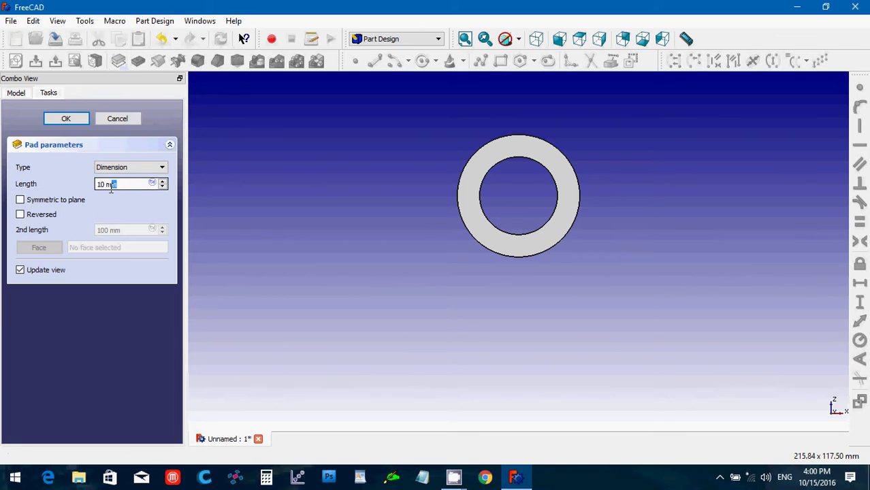
pyautogui.click(19, 199)
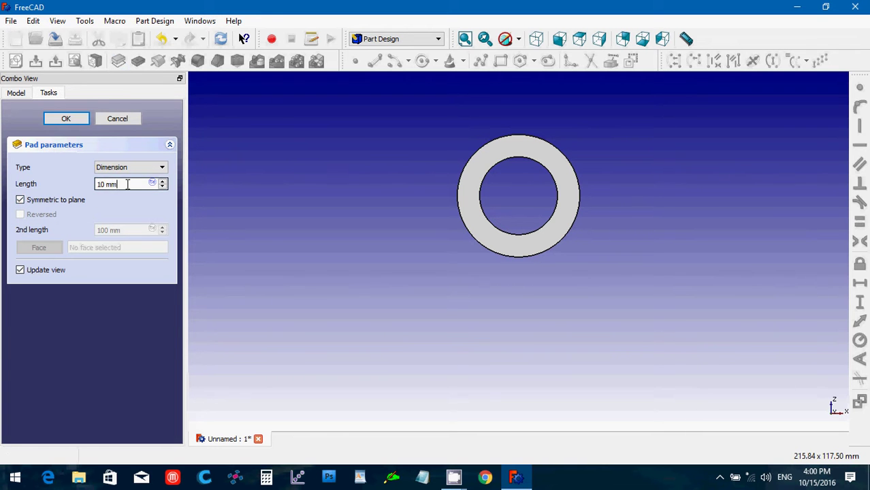
pyautogui.moveTo(127, 185); pyautogui.dragTo(97, 185)
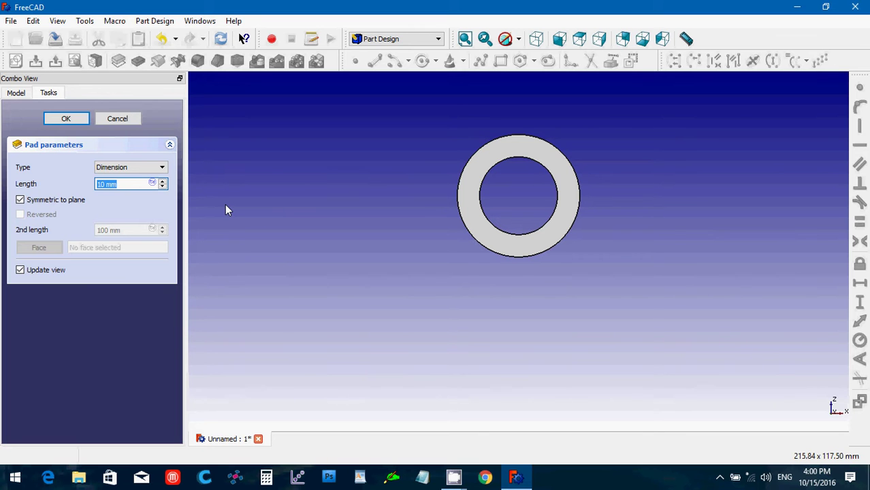
pyautogui.write('38')
pyautogui.press('Return')
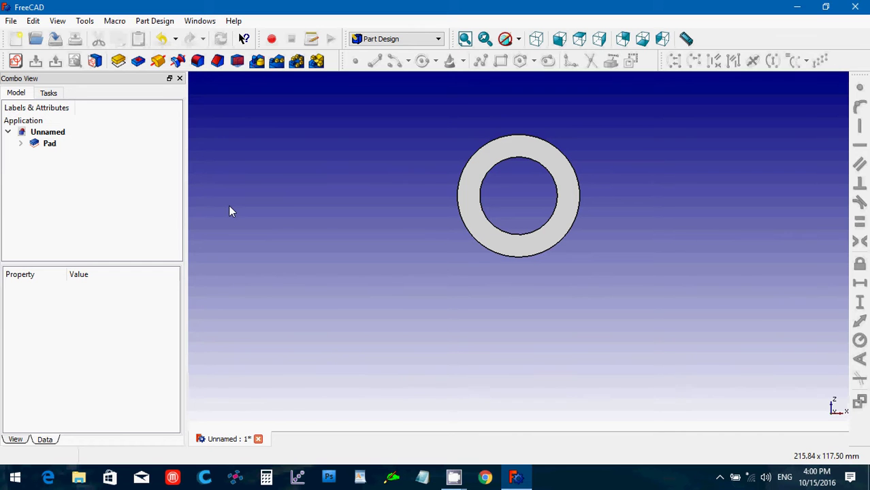
# Create a new sketch on the XZ plane with zero offset.
pyautogui.click(16, 62)
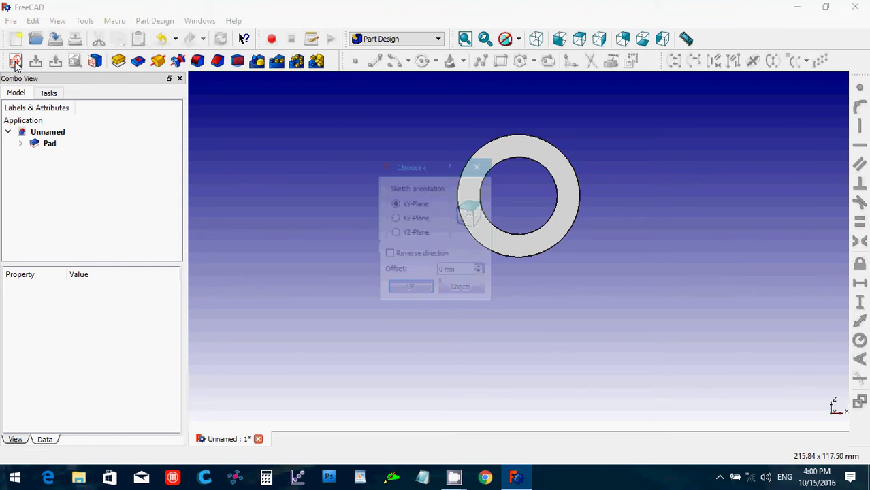
pyautogui.click(396, 220)
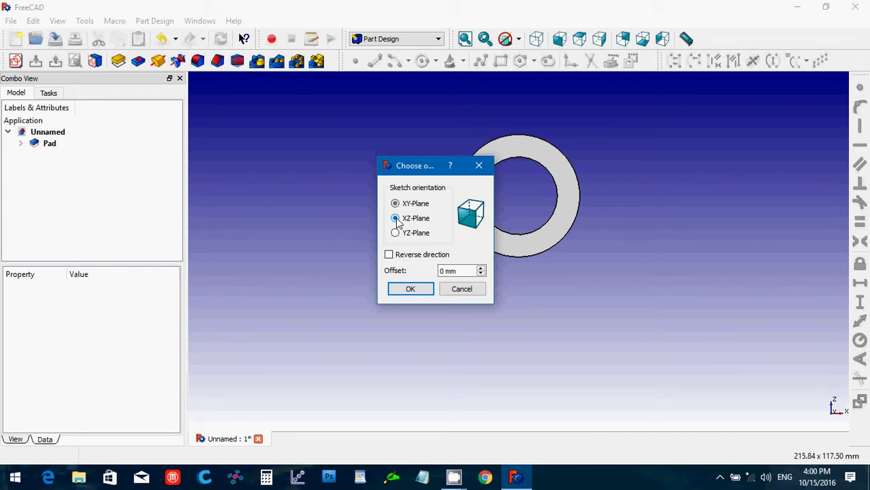
pyautogui.click(405, 292)
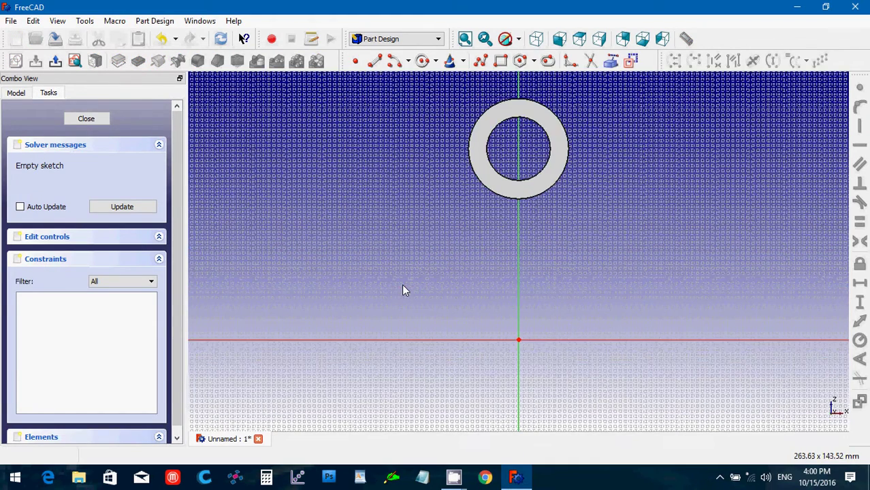
# Draw a circle of about 21 mm radius around the padded ring and fix its centre onto the vertical axis.
pyautogui.click(422, 62)
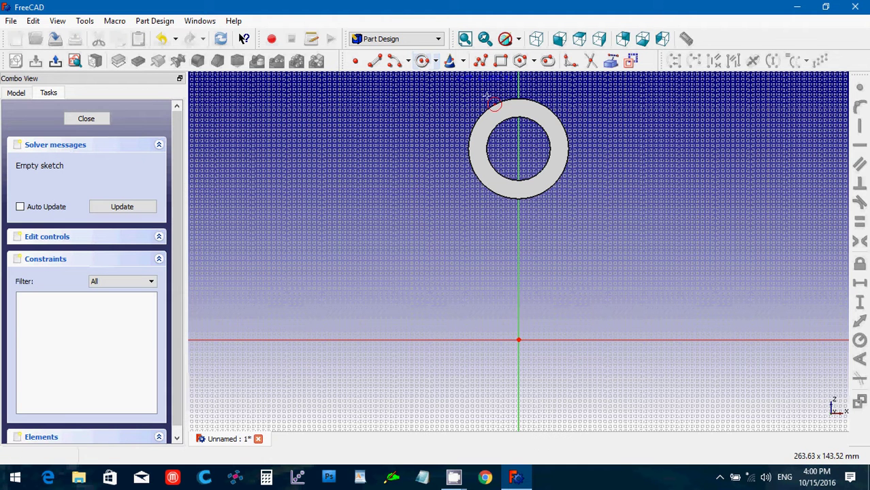
pyautogui.click(519, 149)
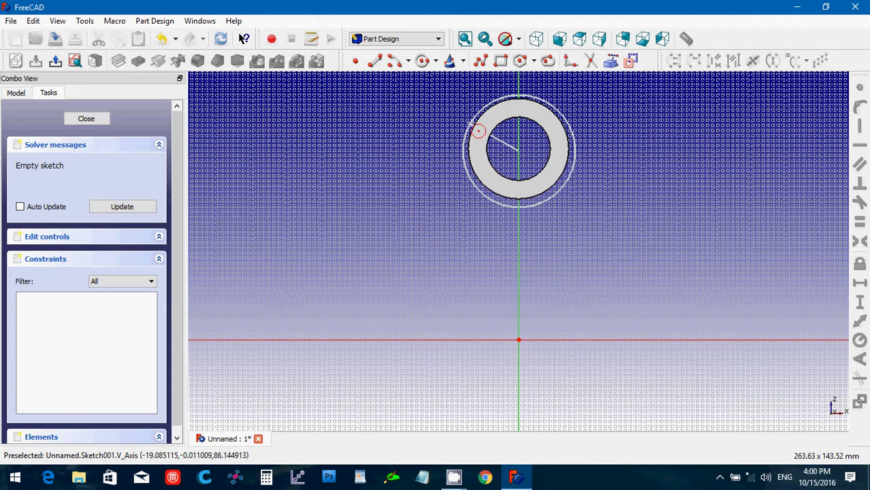
pyautogui.click(480, 133)
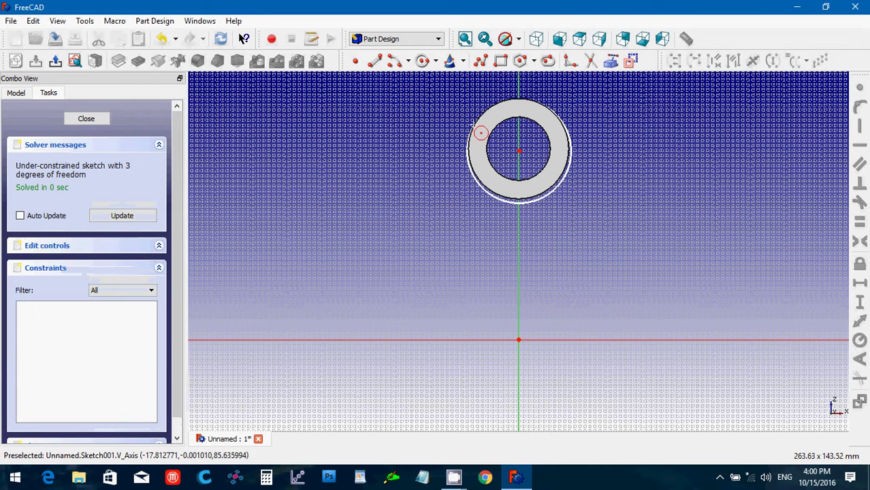
pyautogui.click(519, 166)
pyautogui.click(867, 113)
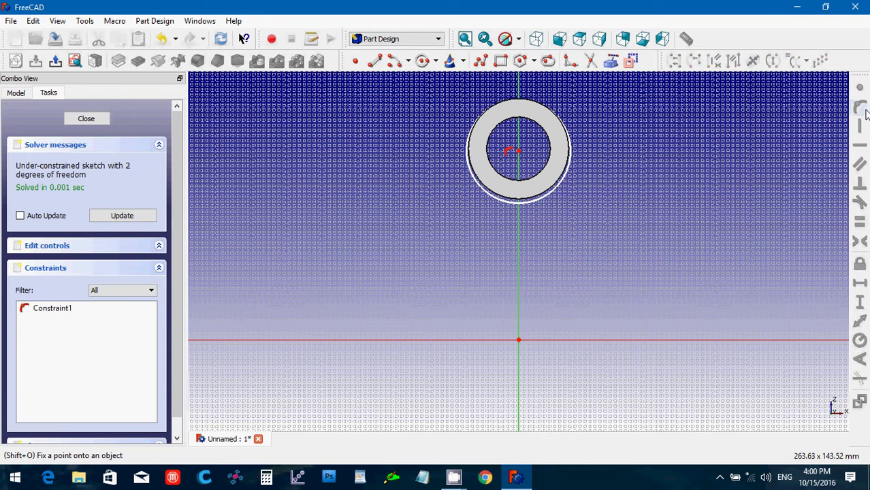
# Constrain the new circle's radius to 20 mm.
pyautogui.click(548, 197)
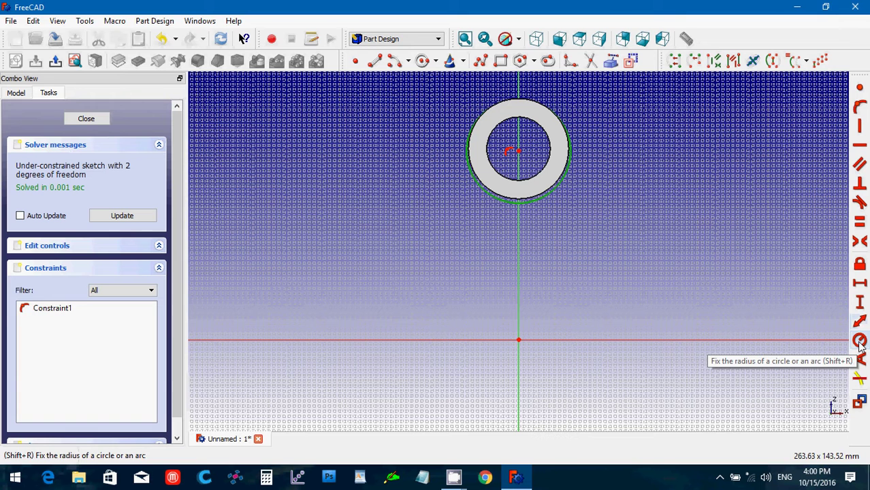
pyautogui.click(860, 344)
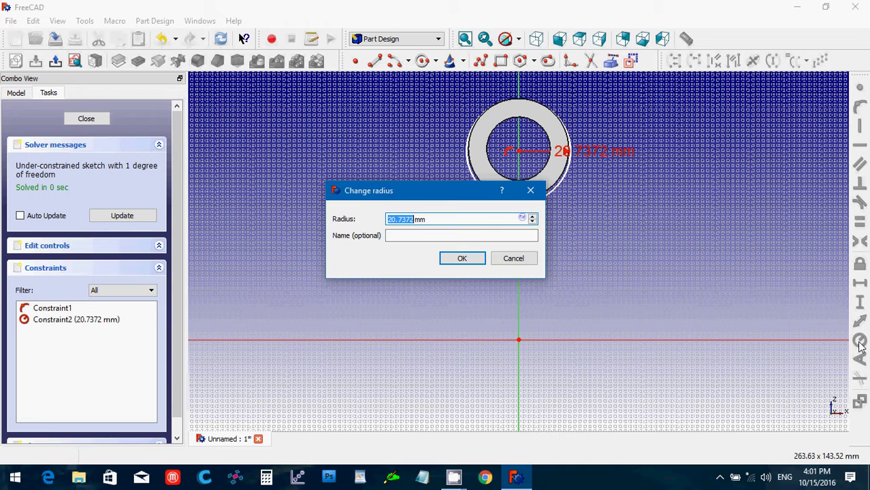
pyautogui.write('20')
pyautogui.press('Return')
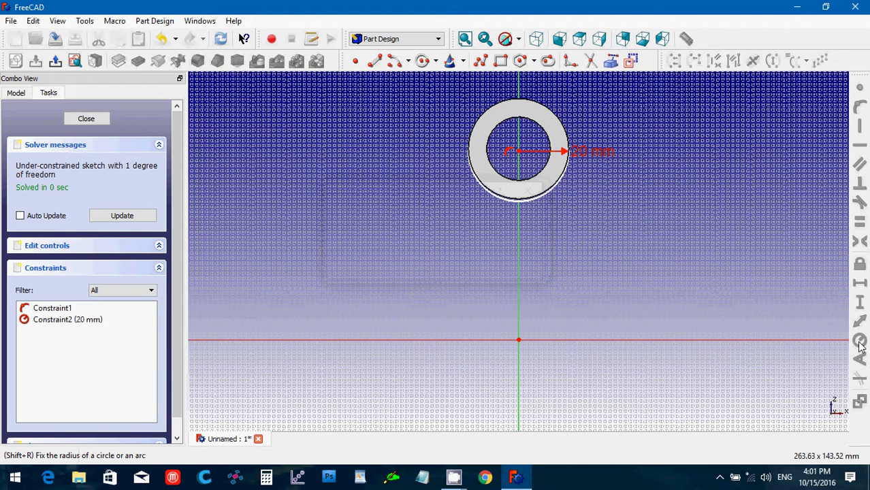
# Constrain the vertical distance from the circle's centre to the horizontal axis to 76.2 mm and place the dimension clear of the ring's right side.
pyautogui.click(520, 153)
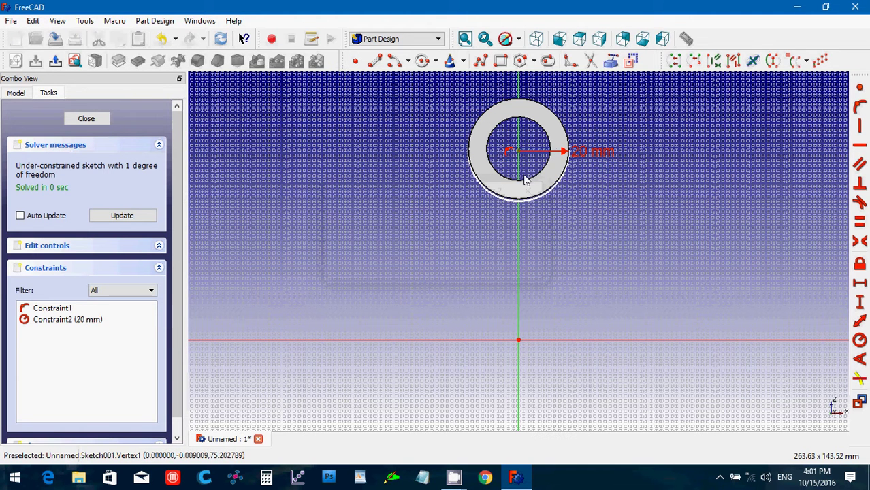
pyautogui.click(565, 340)
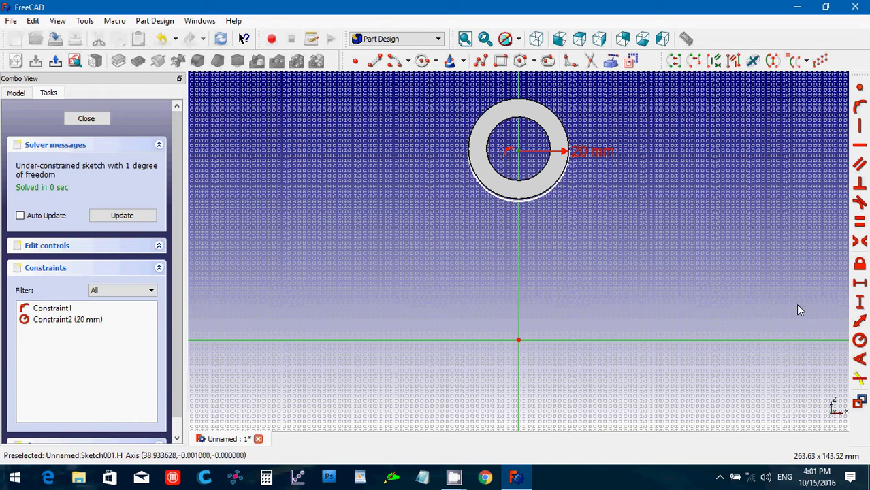
pyautogui.click(859, 304)
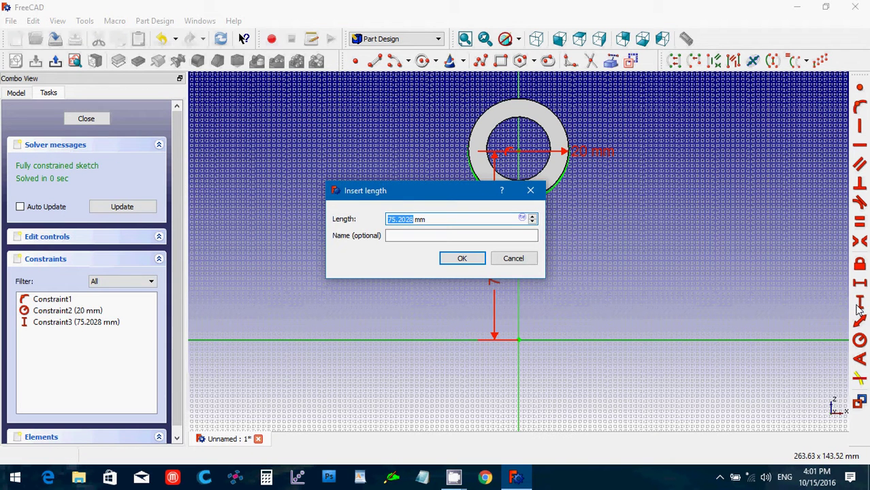
pyautogui.write('76.2')
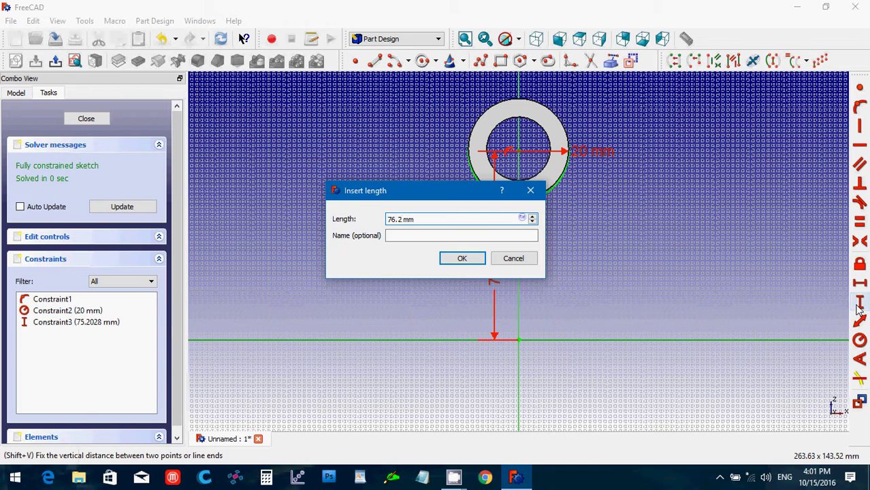
pyautogui.press('Return')
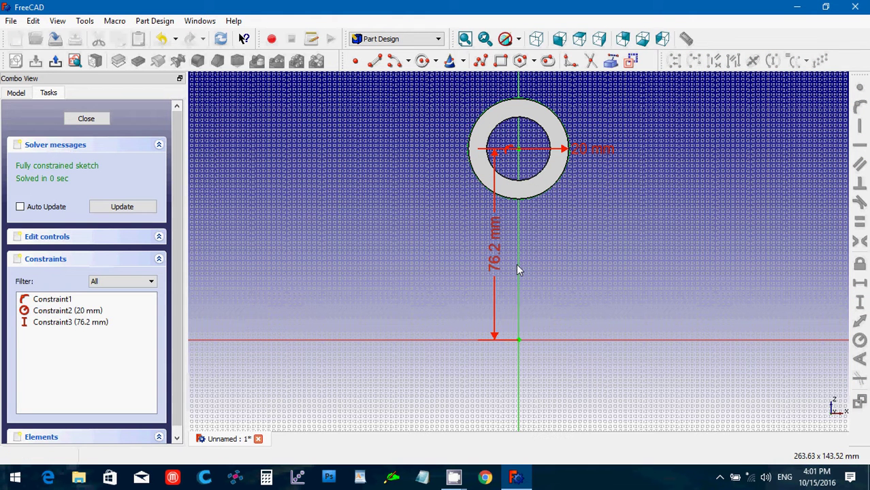
pyautogui.moveTo(491, 259); pyautogui.dragTo(758, 276)
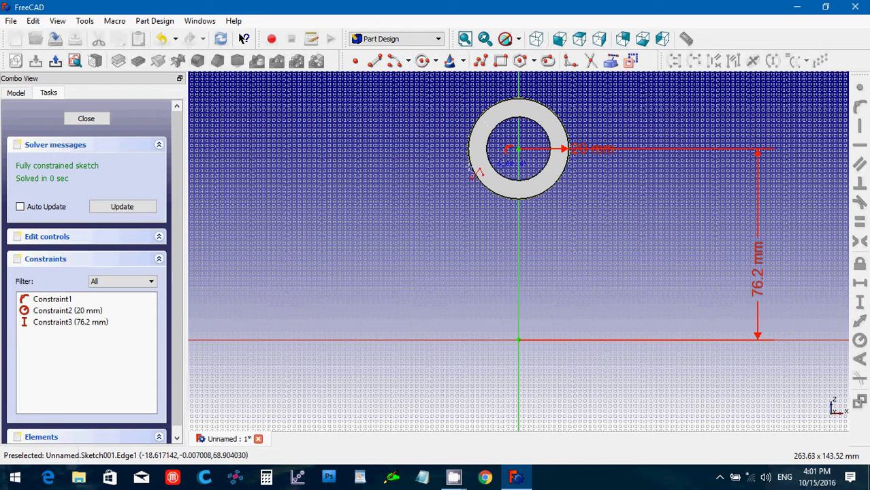
# Draw a three-segment polyline from the circle's left side to the horizontal axis, about 137 mm along it, and back up to the circle's right side.
pyautogui.click(471, 164)
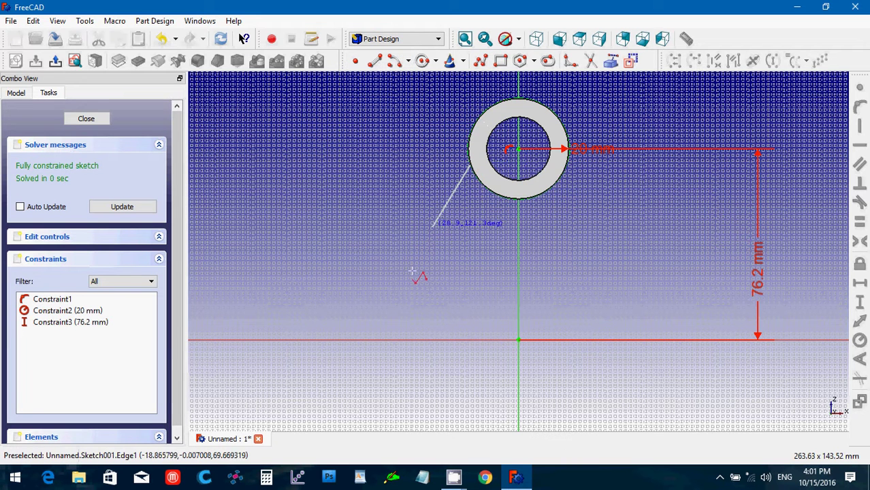
pyautogui.click(340, 339)
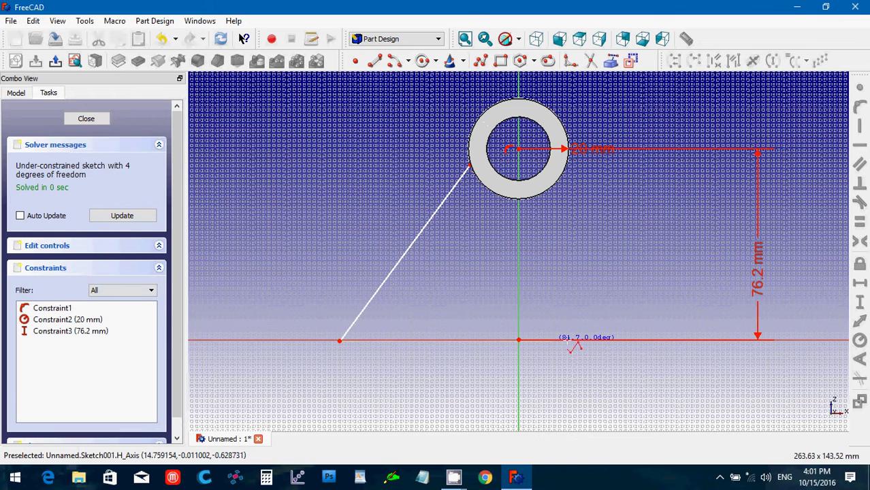
pyautogui.click(682, 339)
pyautogui.click(569, 164)
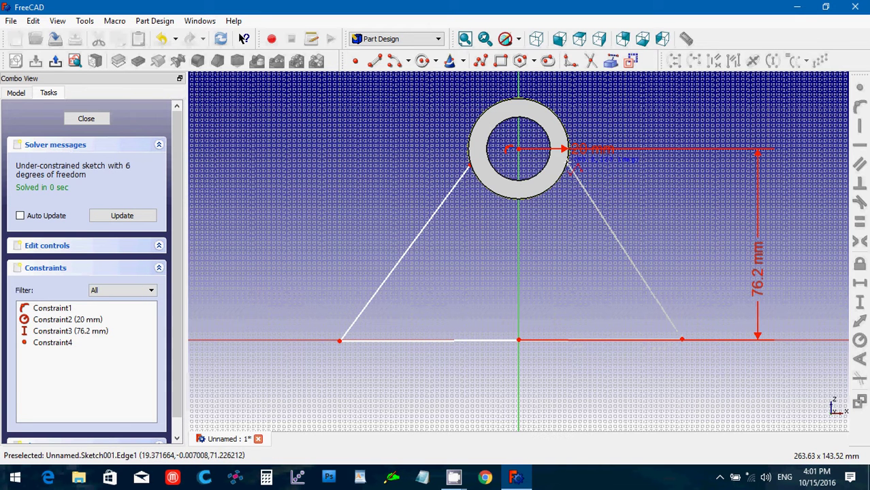
pyautogui.click(570, 164)
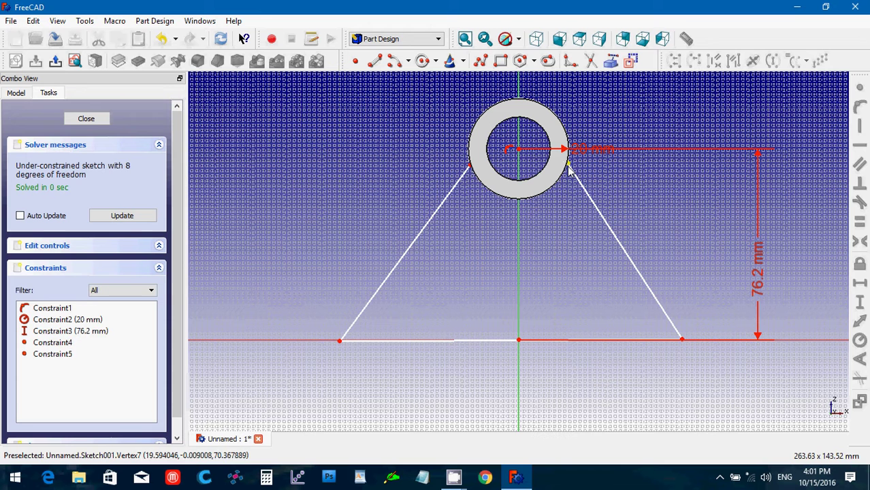
# Constrain the polyline's base line to be horizontal and fix its left endpoint onto the horizontal axis.
pyautogui.click(500, 339)
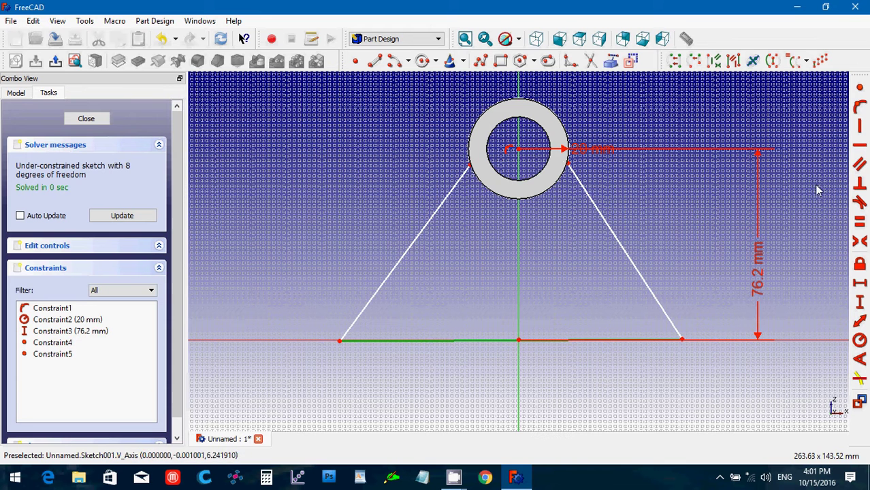
pyautogui.click(860, 145)
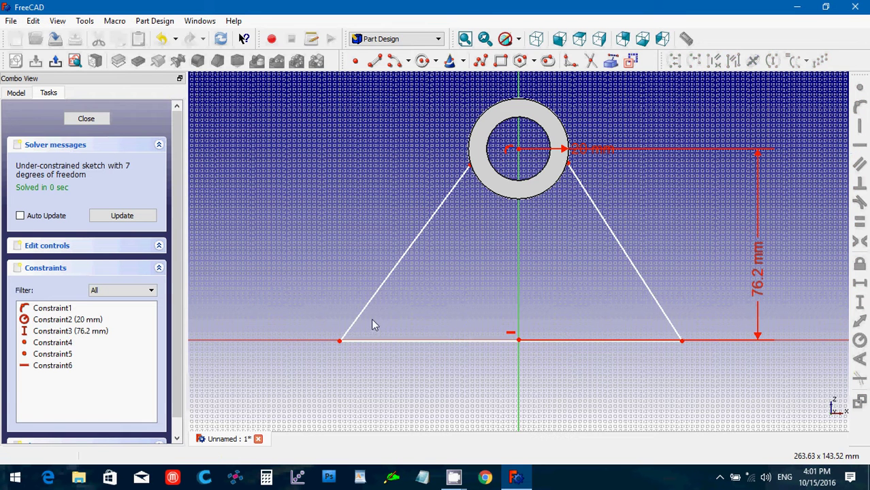
pyautogui.click(339, 341)
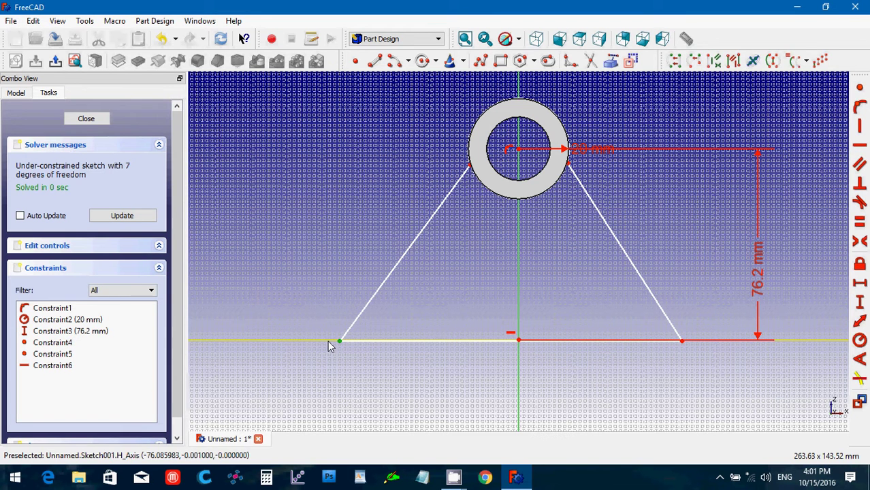
pyautogui.click(333, 340)
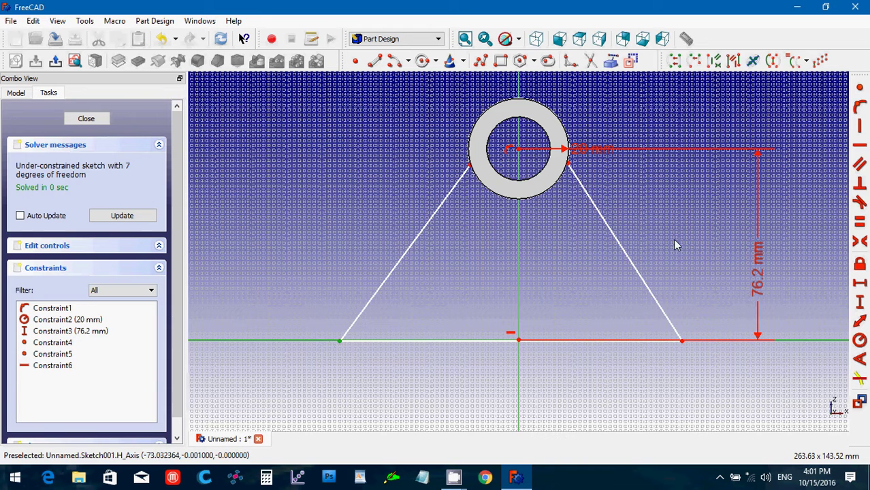
pyautogui.click(860, 107)
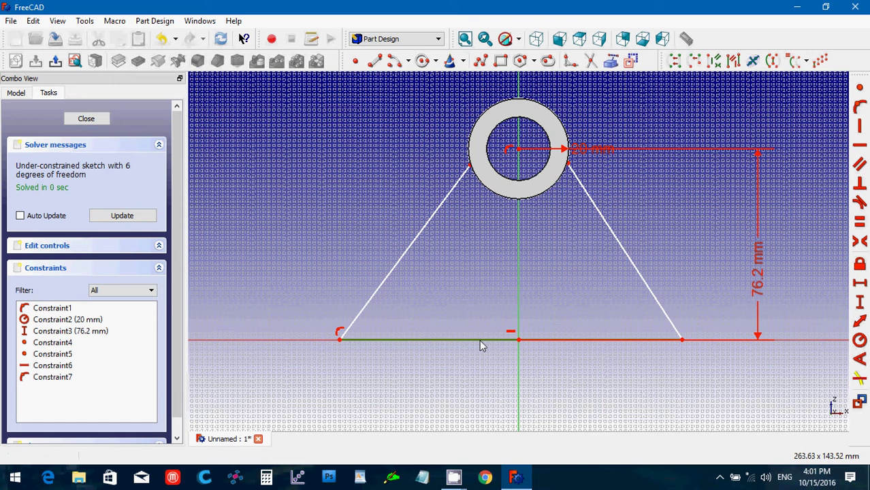
# Constrain the horizontal length of the polyline's base line to 76.2 mm.
pyautogui.press('3')
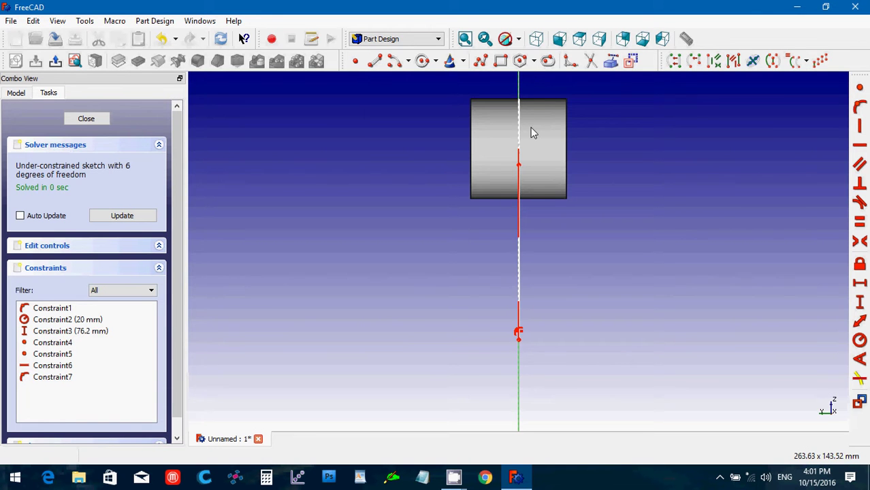
pyautogui.click(561, 41)
pyautogui.click(433, 410)
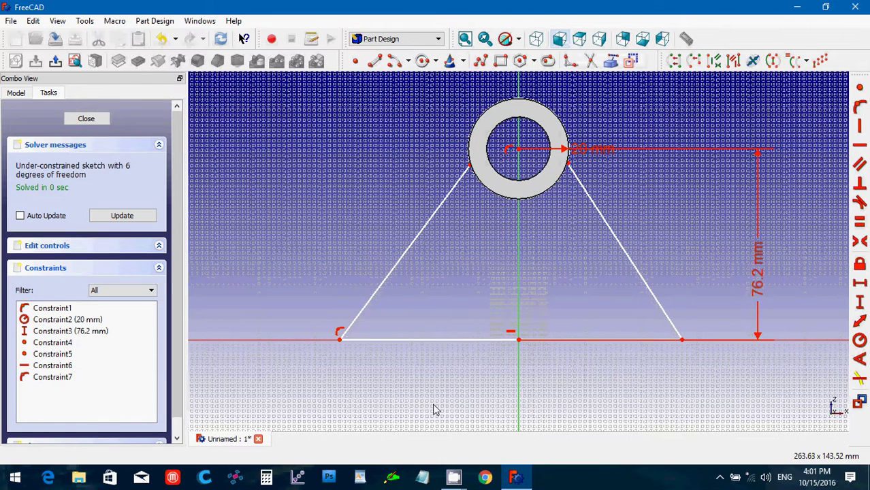
pyautogui.click(429, 339)
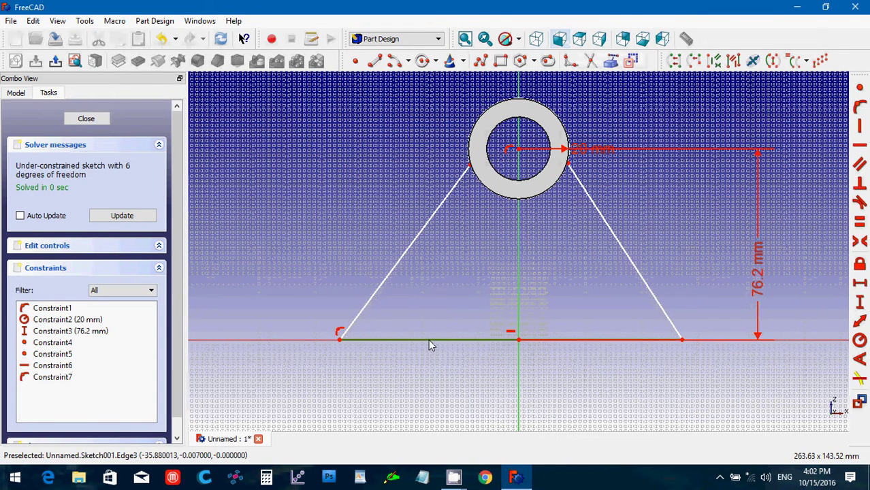
pyautogui.click(859, 284)
pyautogui.write('76')
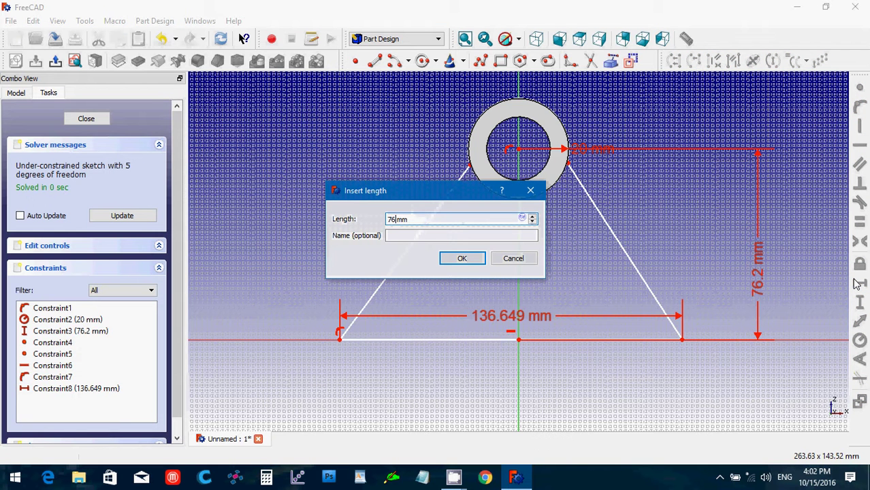
pyautogui.write('.2')
pyautogui.press('Return')
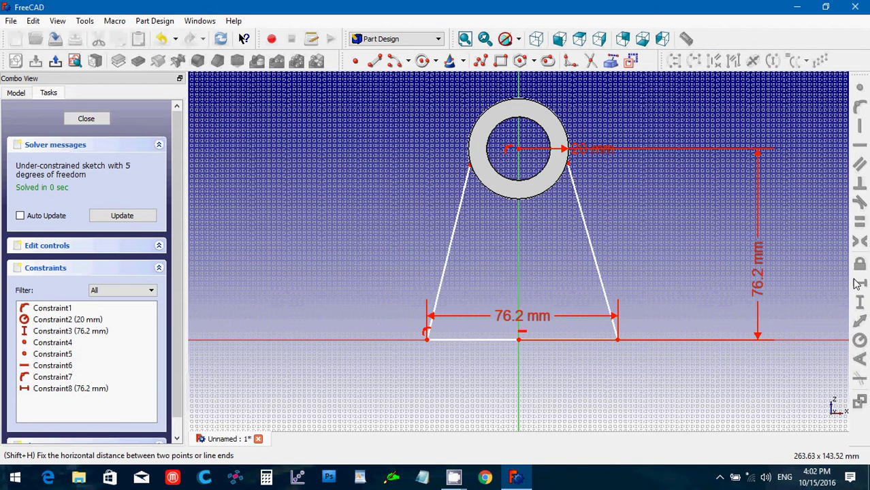
# Make the base line's two endpoints symmetric about the vertical axis.
pyautogui.click(428, 346)
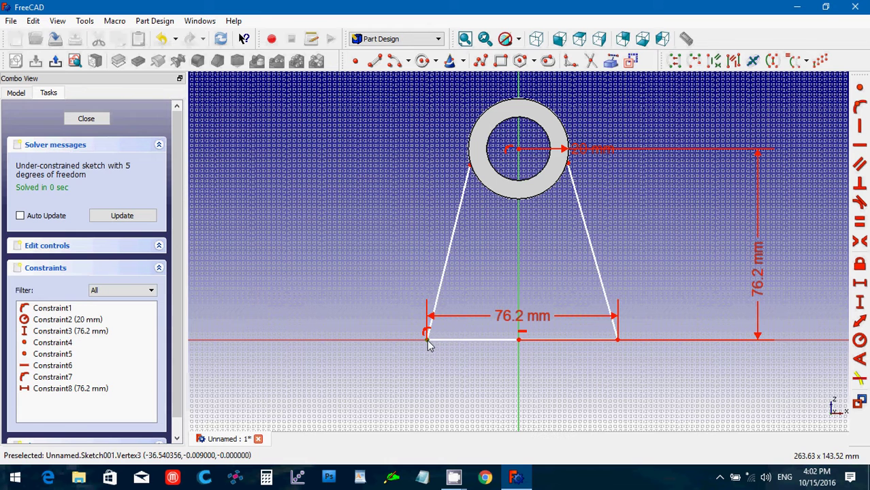
pyautogui.click(619, 340)
pyautogui.click(518, 374)
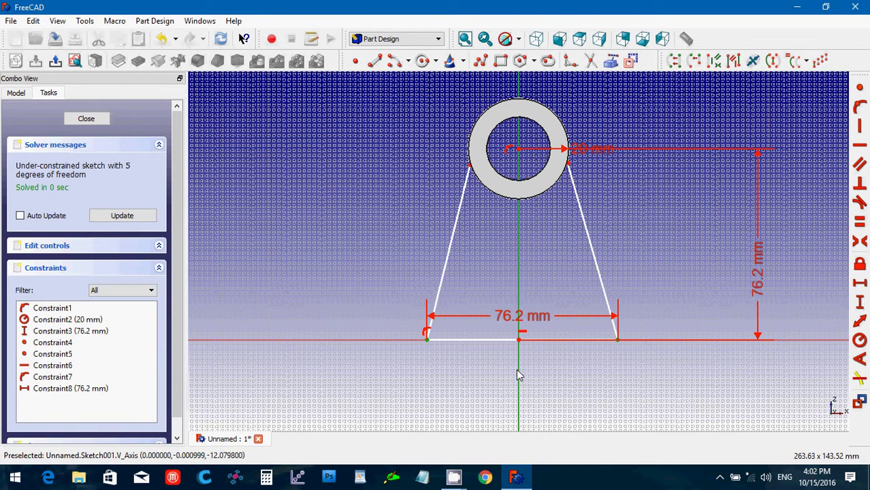
pyautogui.click(860, 249)
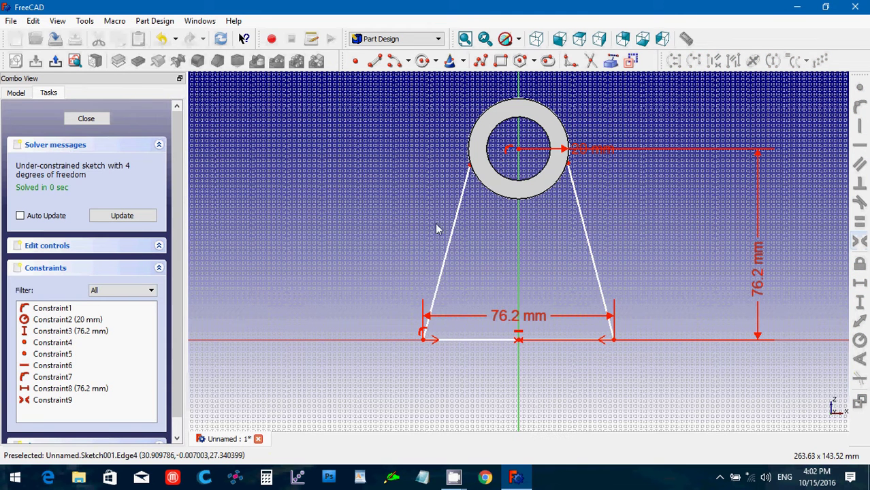
# Hide the ring's pad and return to the sketch's editing tasks.
pyautogui.click(20, 93)
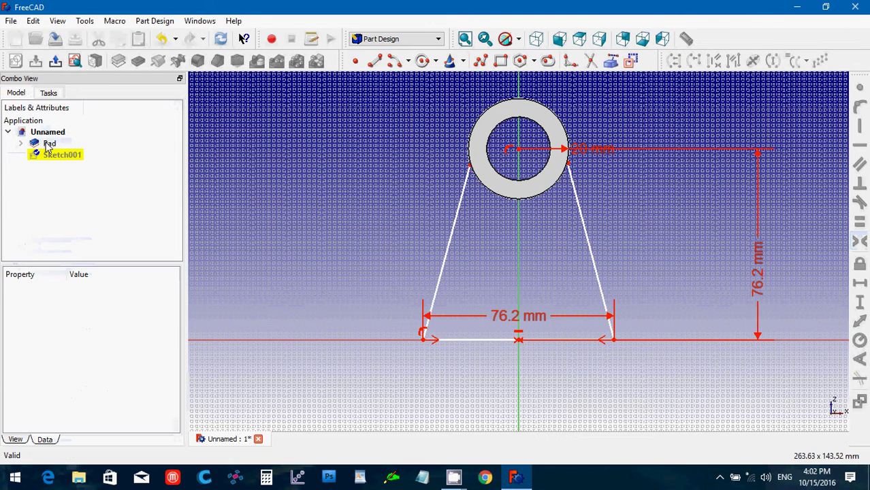
pyautogui.click(49, 145)
pyautogui.click(534, 254)
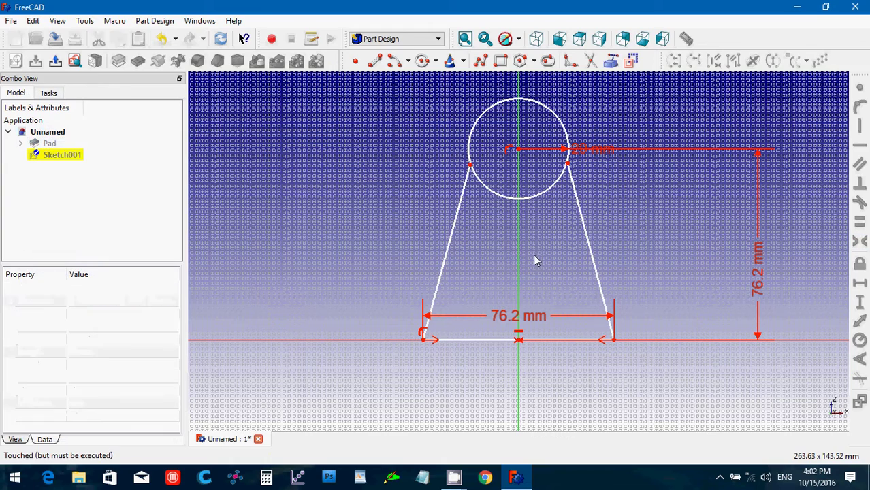
pyautogui.click(49, 94)
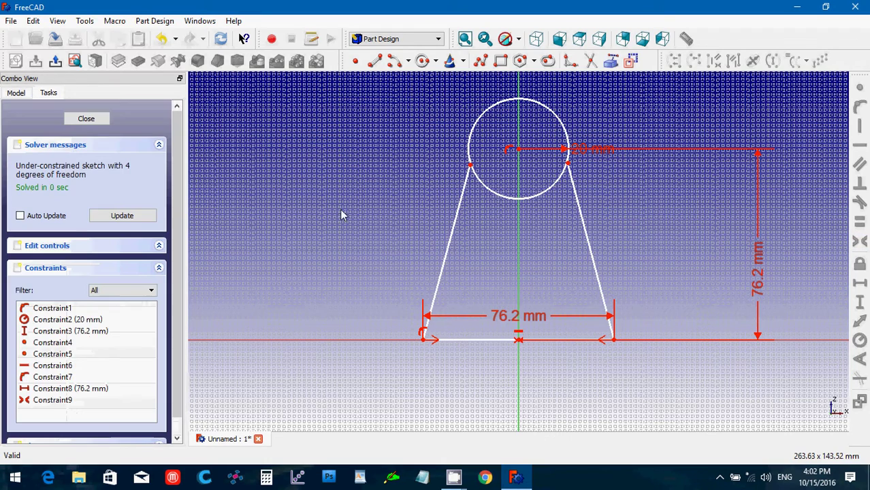
# Constrain the upper endpoints of both slanted lines to lie on the 20 mm radius circle.
pyautogui.scroll(5, 466, 257)
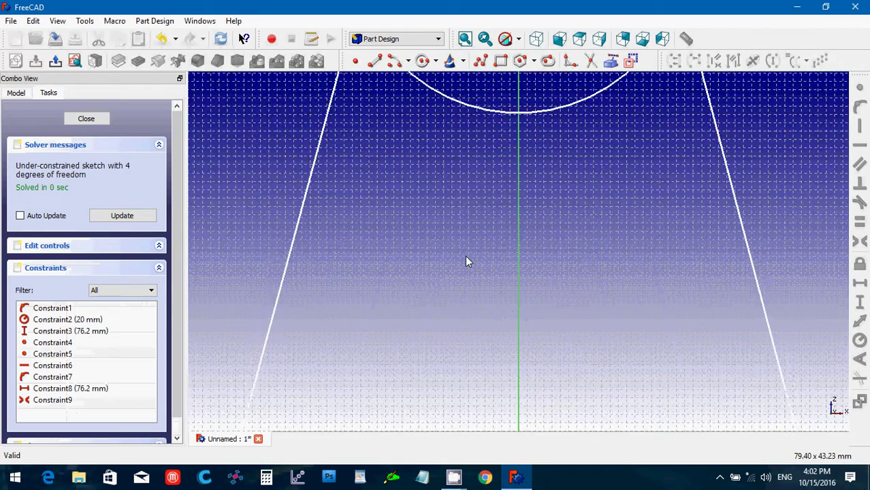
pyautogui.press('Down')
pyautogui.press('Down')
pyautogui.press('Down')
pyautogui.press('Down')
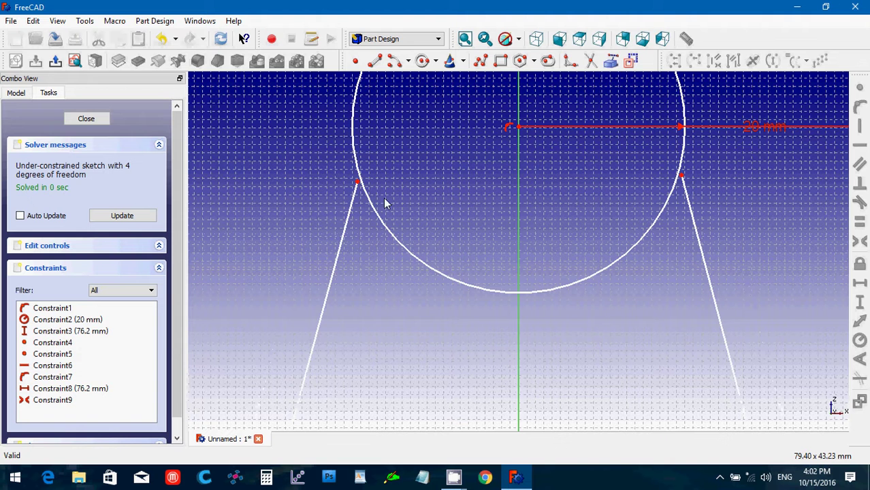
pyautogui.click(356, 184)
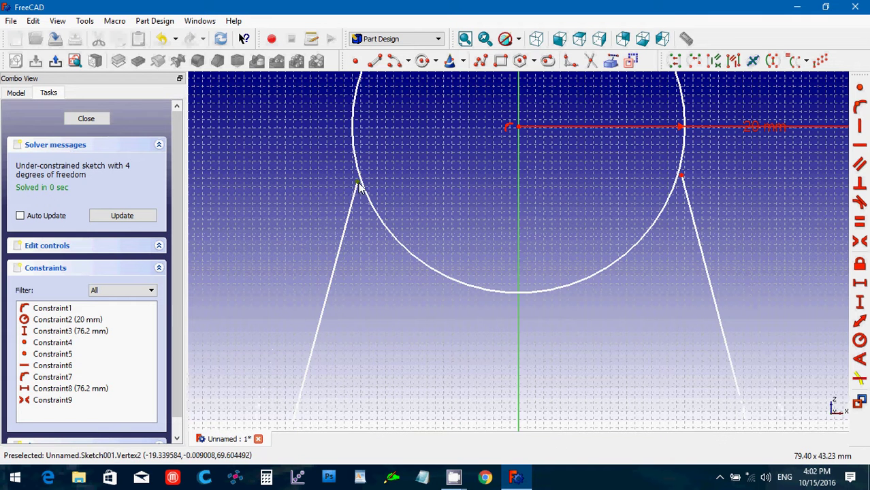
pyautogui.click(362, 189)
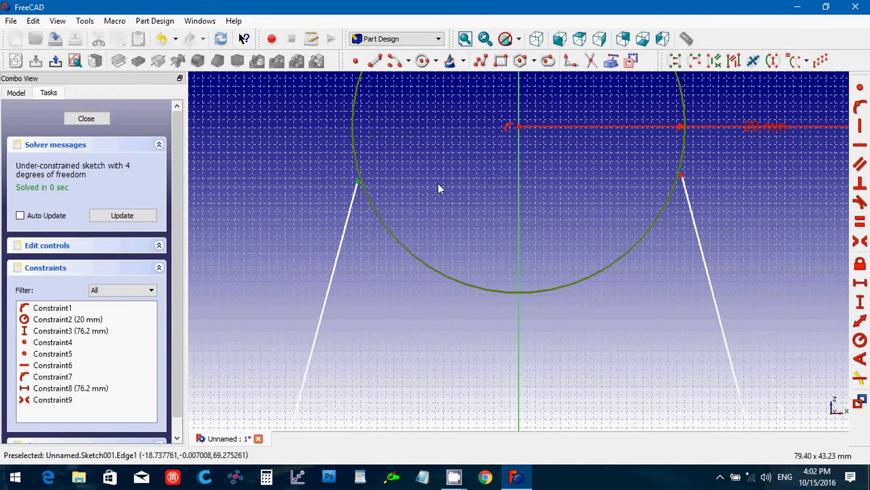
pyautogui.click(859, 113)
pyautogui.click(681, 176)
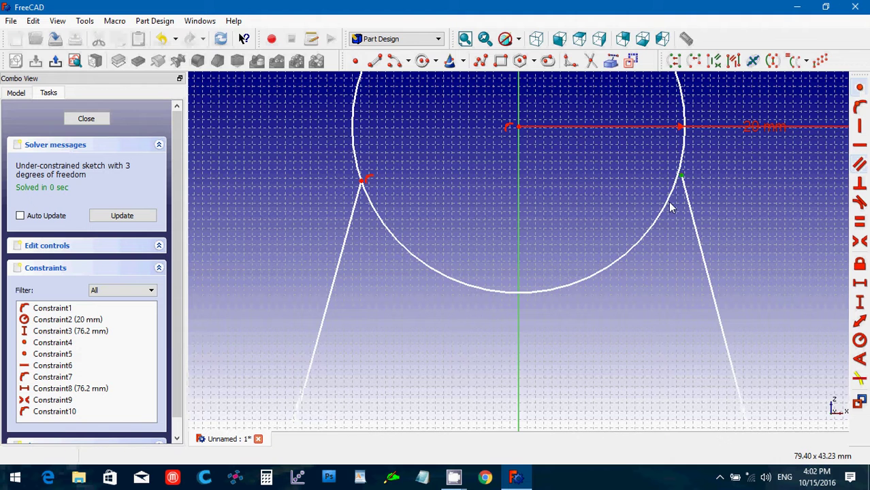
pyautogui.click(669, 203)
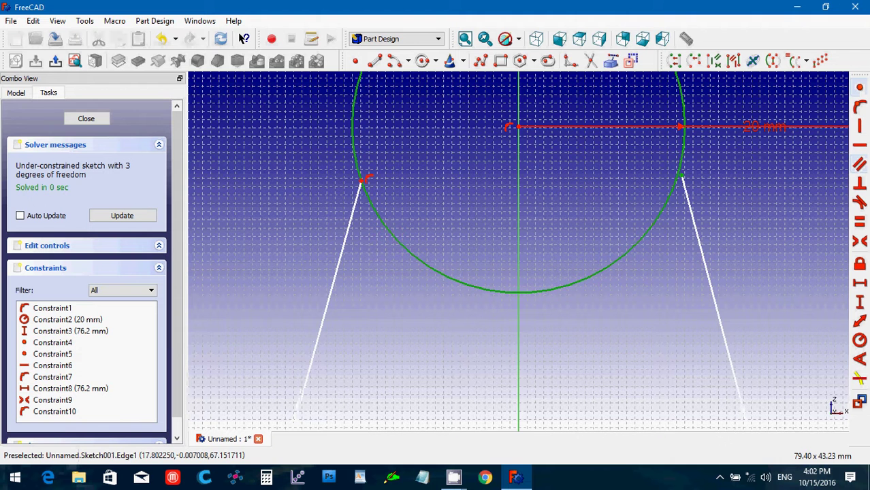
pyautogui.click(860, 111)
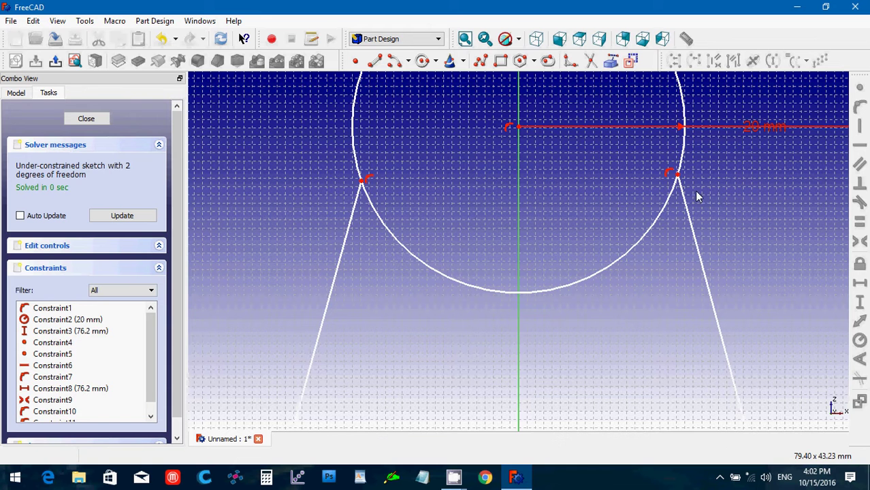
# Make the slanted lines' two upper endpoints symmetric about the vertical axis.
pyautogui.click(678, 175)
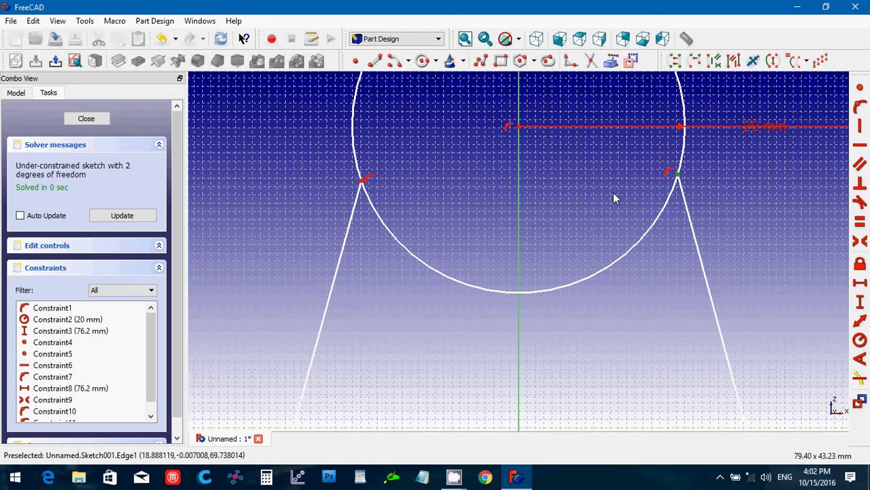
pyautogui.click(361, 181)
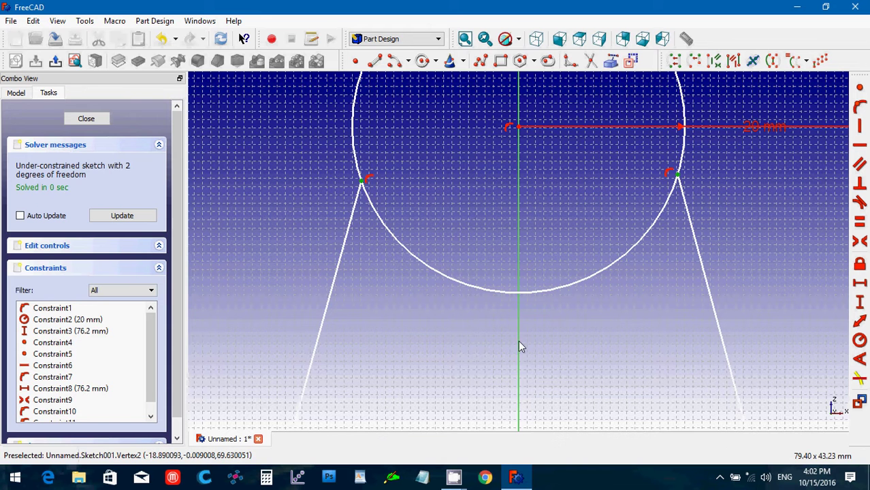
pyautogui.click(861, 244)
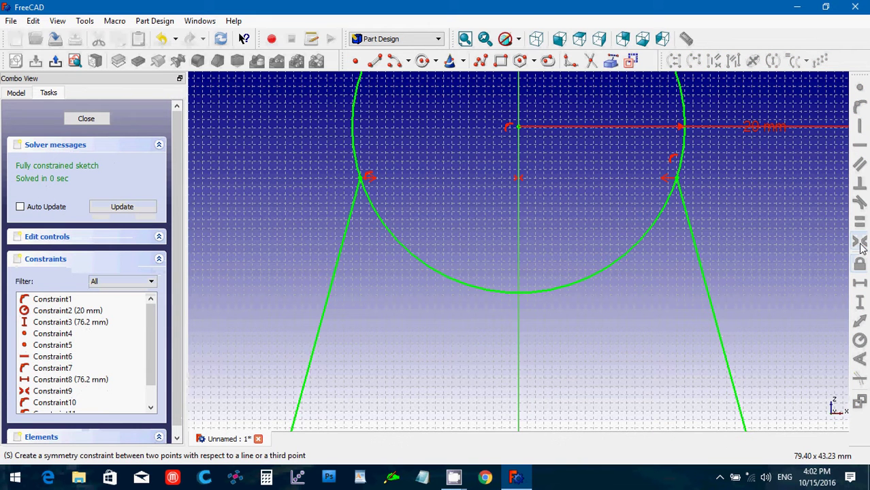
# Trim away the circle's upper arc and make the remaining arc's ends coincident with the slanted lines' upper endpoints.
pyautogui.click(594, 67)
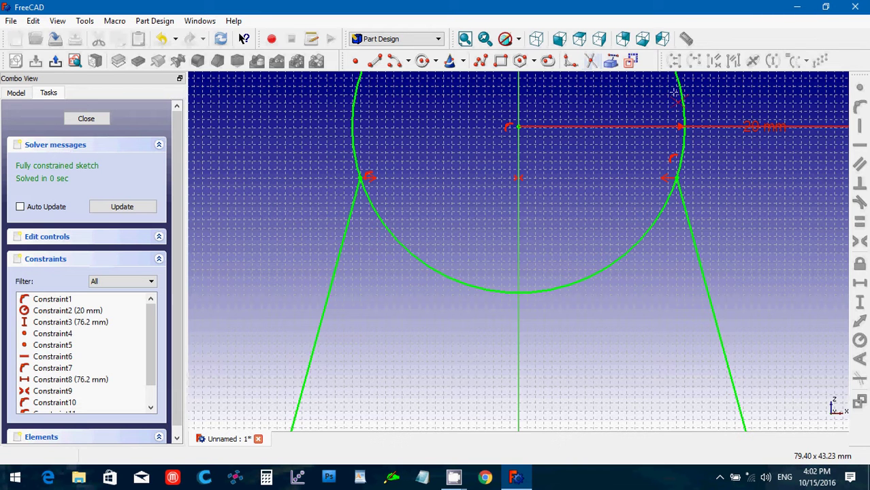
pyautogui.click(685, 113)
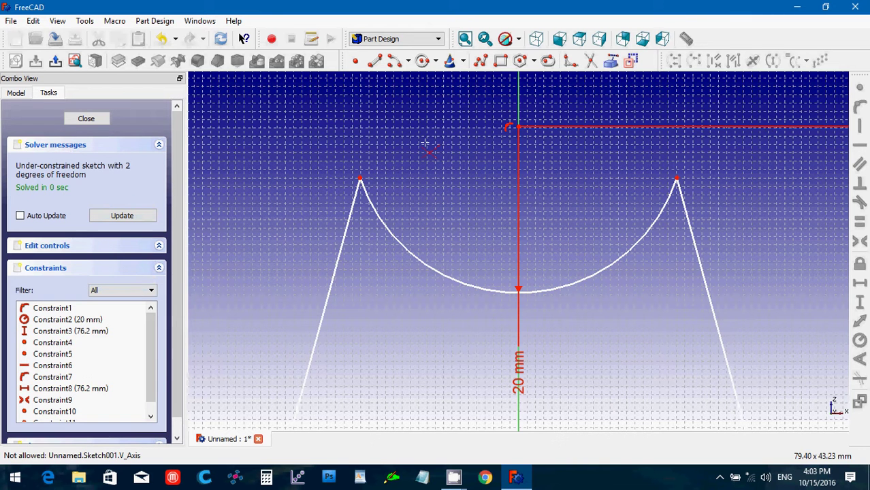
pyautogui.moveTo(341, 151); pyautogui.dragTo(379, 192)
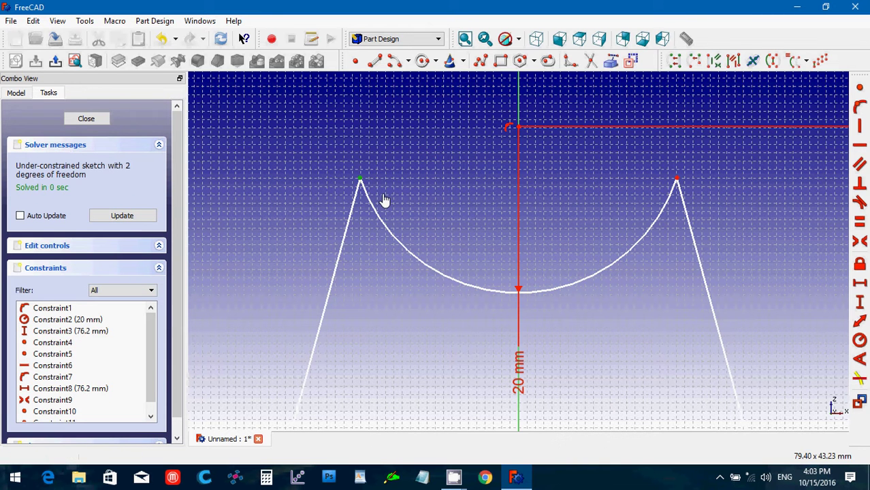
pyautogui.click(860, 87)
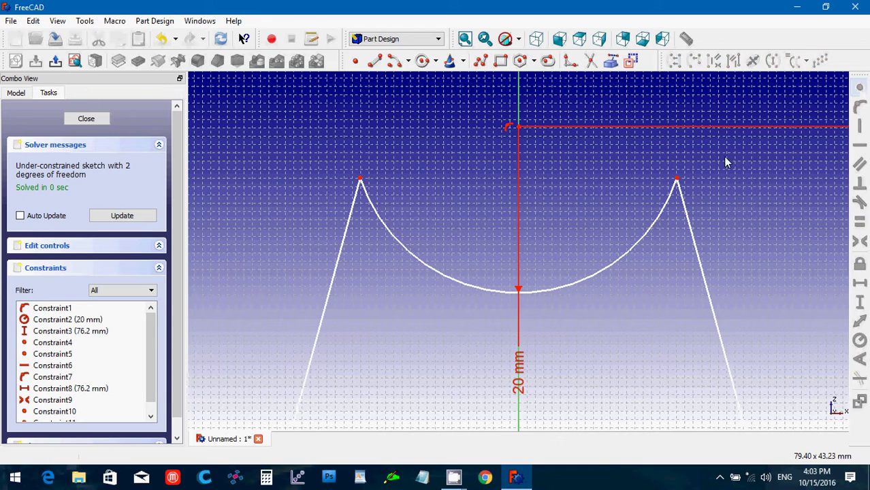
pyautogui.moveTo(664, 161); pyautogui.dragTo(692, 197)
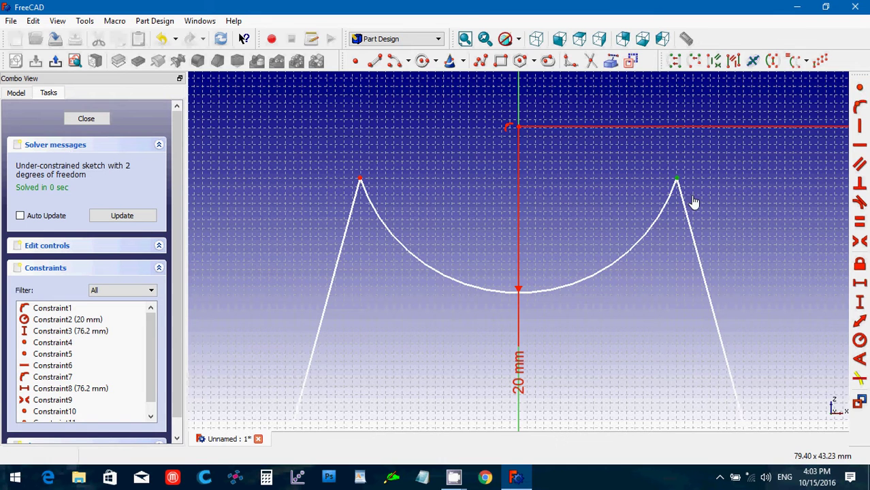
pyautogui.click(861, 92)
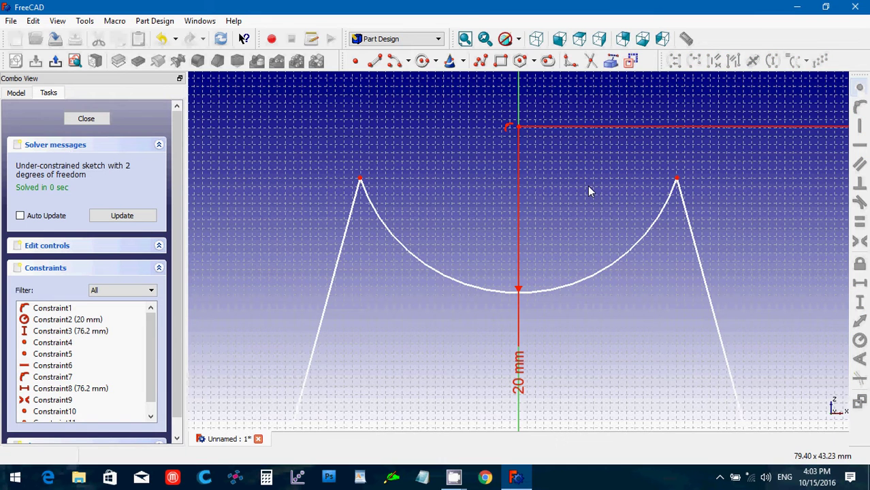
# Close the web sketch and pad it 12.7 mm, symmetric to the sketch plane.
pyautogui.scroll(-2, 588, 186)
pyautogui.scroll(-2, 589, 192)
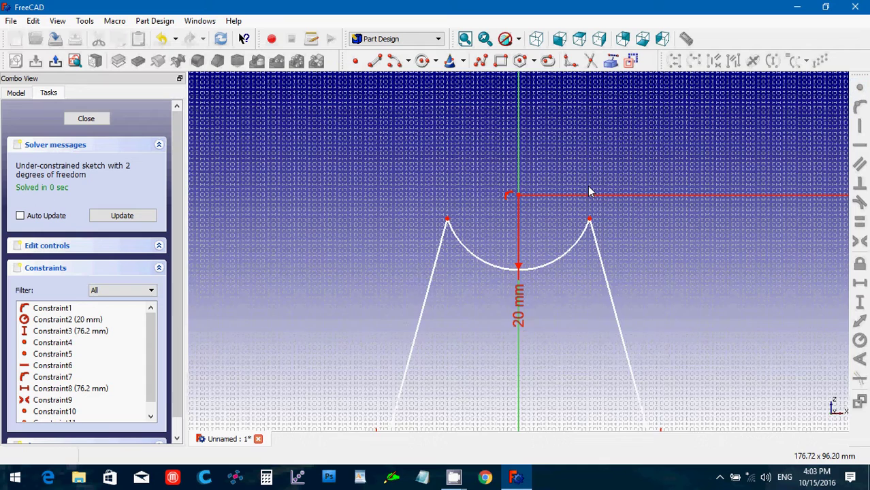
pyautogui.press('Up')
pyautogui.press('Up')
pyautogui.press('Up')
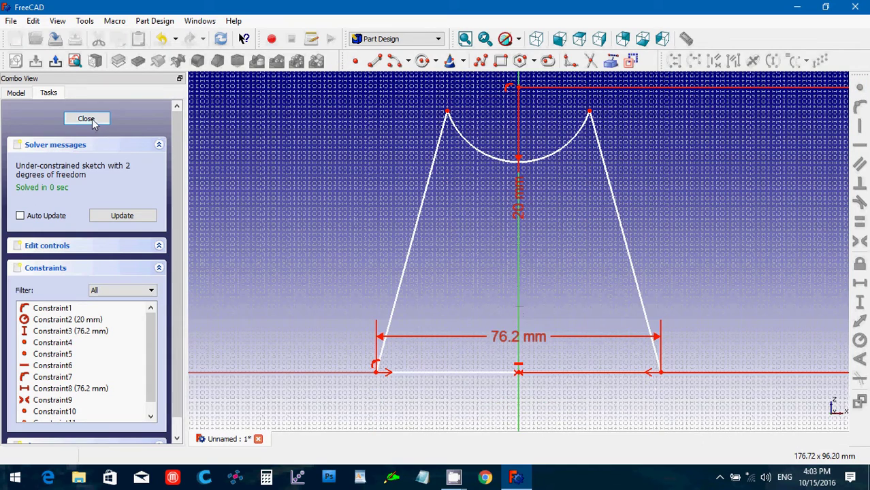
pyautogui.click(93, 120)
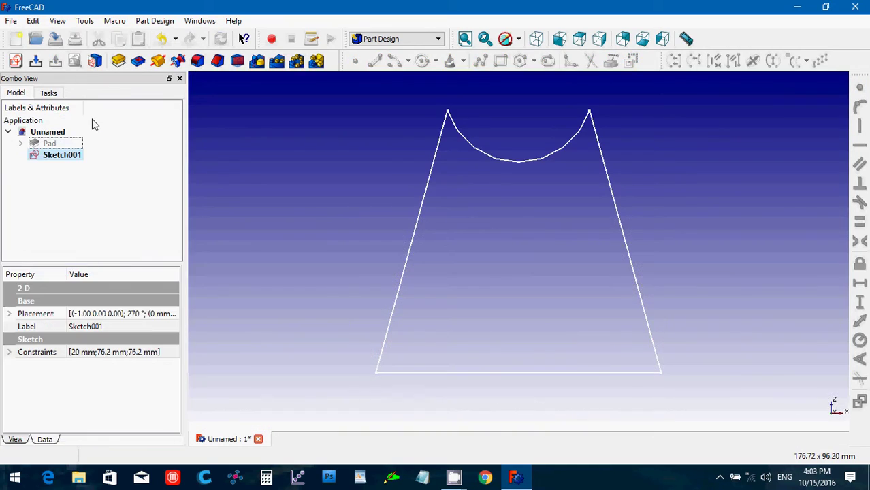
pyautogui.click(71, 154)
pyautogui.click(119, 62)
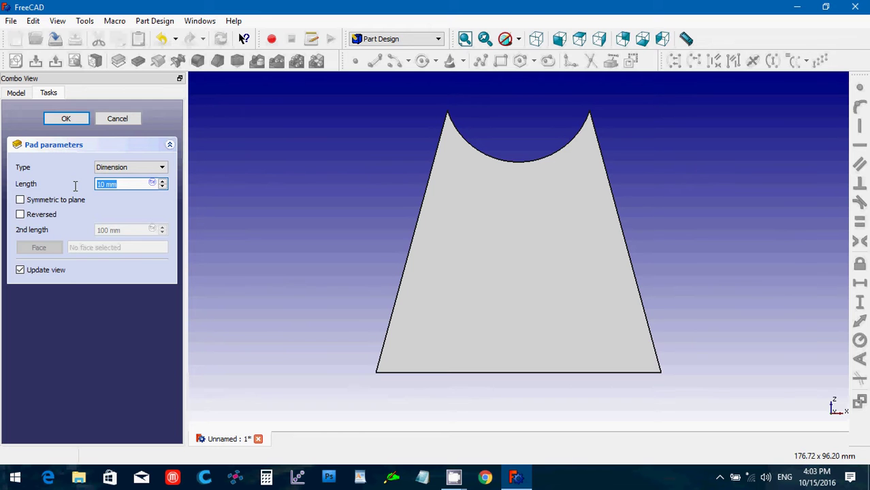
pyautogui.write('12.7')
pyautogui.click(20, 201)
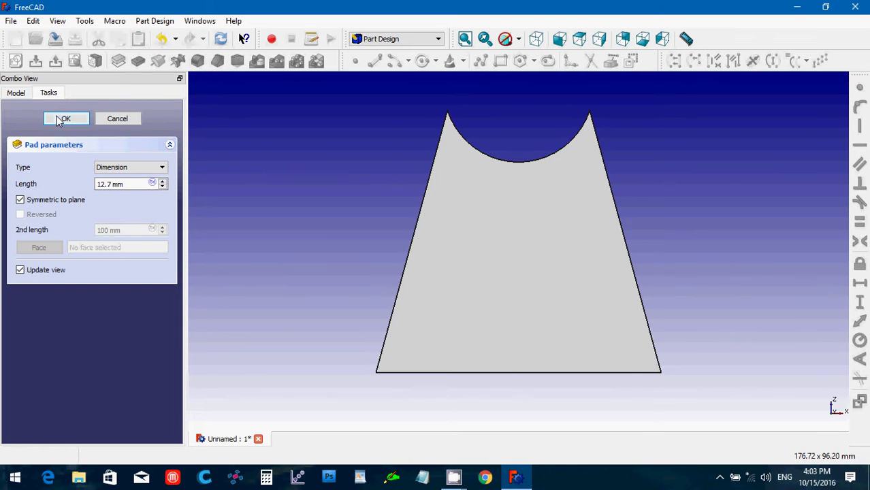
pyautogui.click(60, 120)
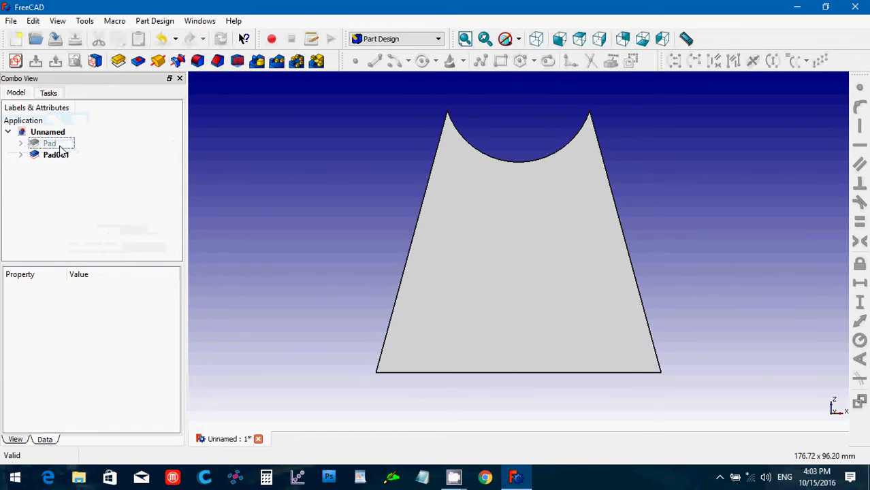
# Show the hidden ring pad again and view it together with the web in 3D.
pyautogui.click(60, 146)
pyautogui.press('space')
pyautogui.click(218, 198)
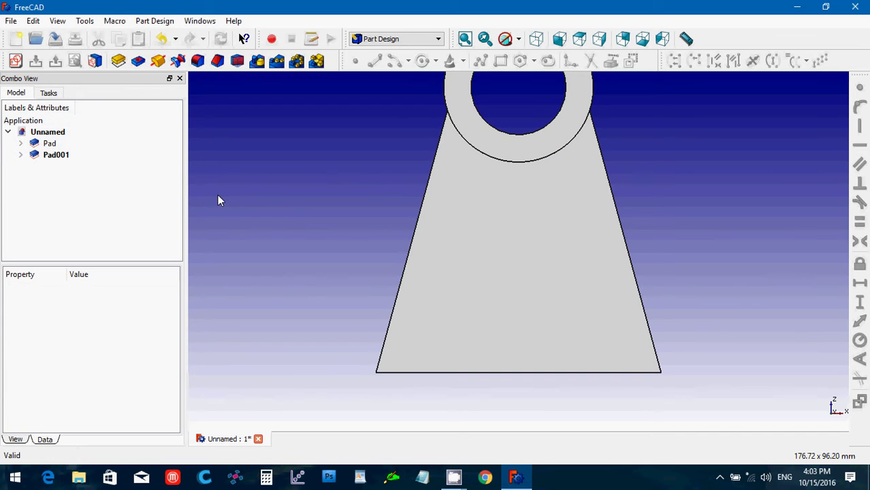
pyautogui.moveTo(327, 226); pyautogui.dragTo(400, 282, button='middle')
pyautogui.click(441, 189)
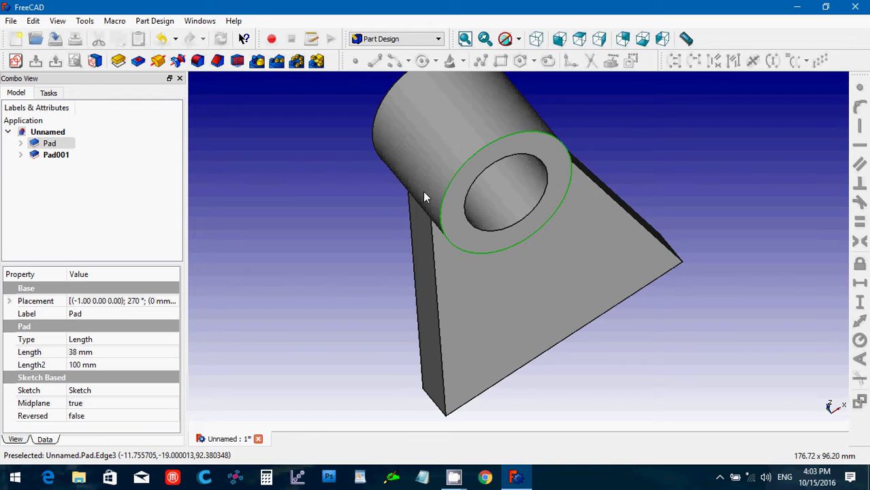
# Fillet the ring pad's two outer circular end edges with a 3 mm radius.
pyautogui.moveTo(292, 188); pyautogui.dragTo(356, 222, button='middle')
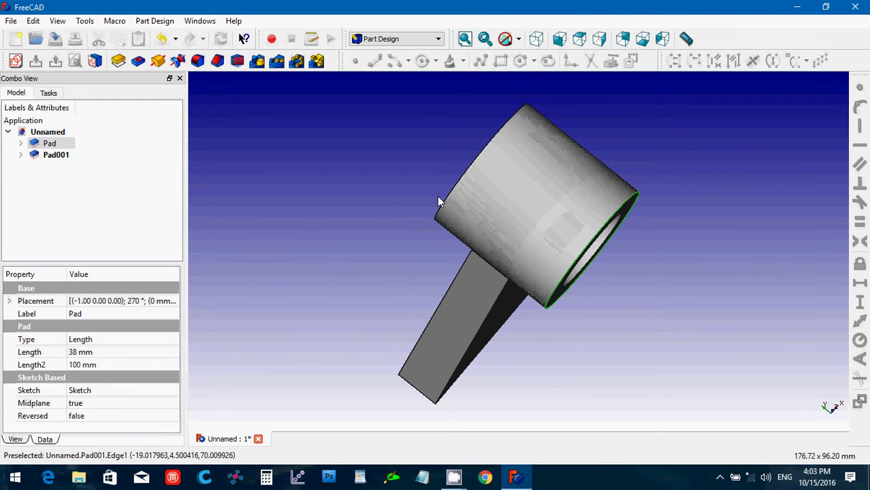
pyautogui.keyDown('ctrl'); pyautogui.click(446, 196); pyautogui.keyUp('ctrl')
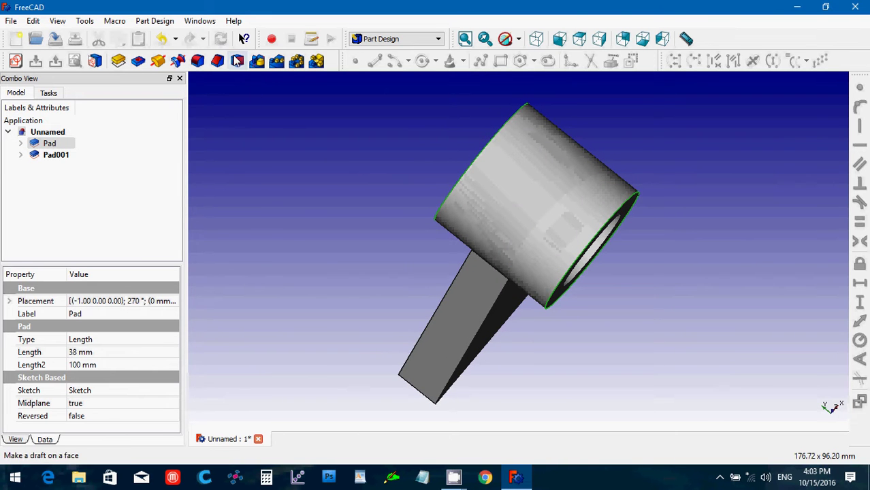
pyautogui.click(198, 62)
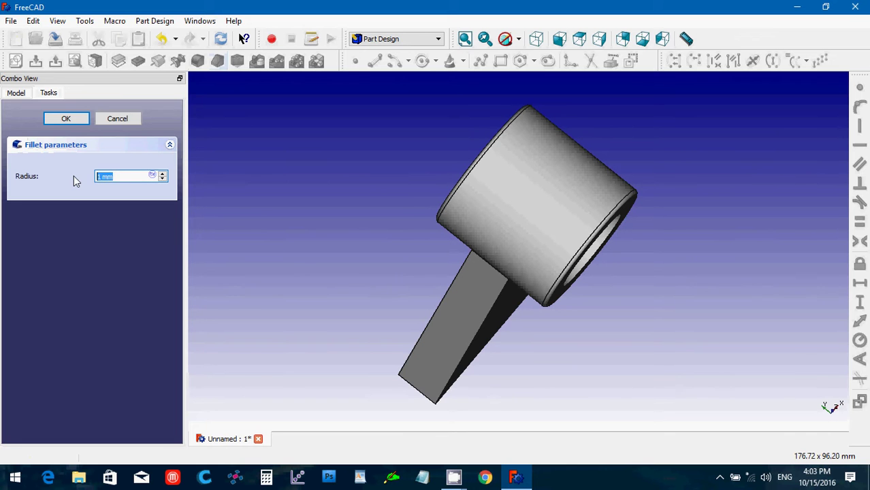
pyautogui.write('3')
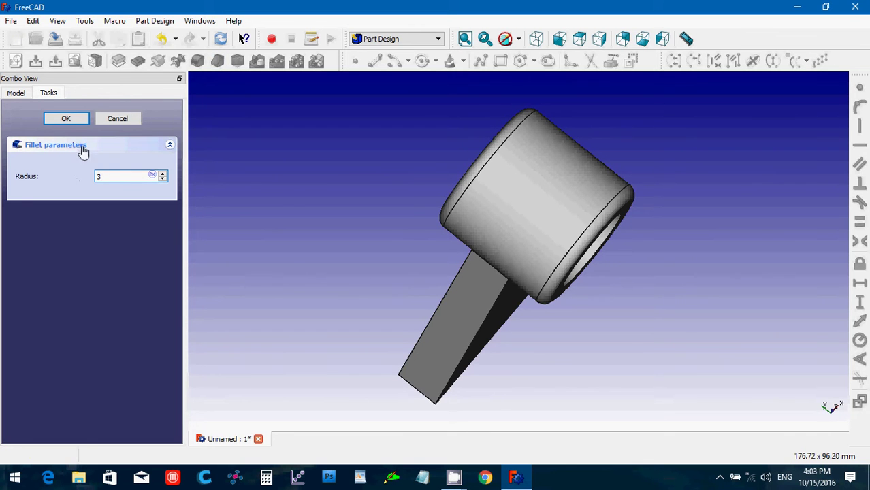
pyautogui.click(66, 119)
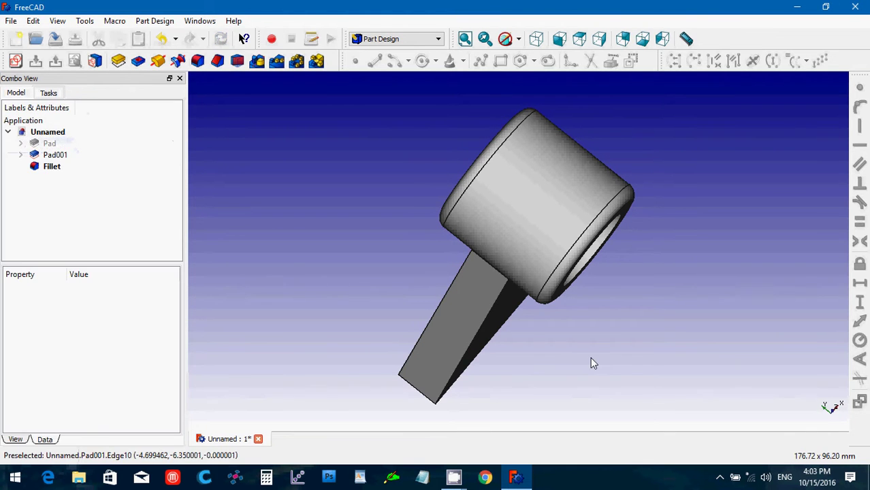
# Create a new sketch on the YZ-plane with 0 mm offset.
pyautogui.moveTo(650, 353); pyautogui.dragTo(589, 323, button='middle')
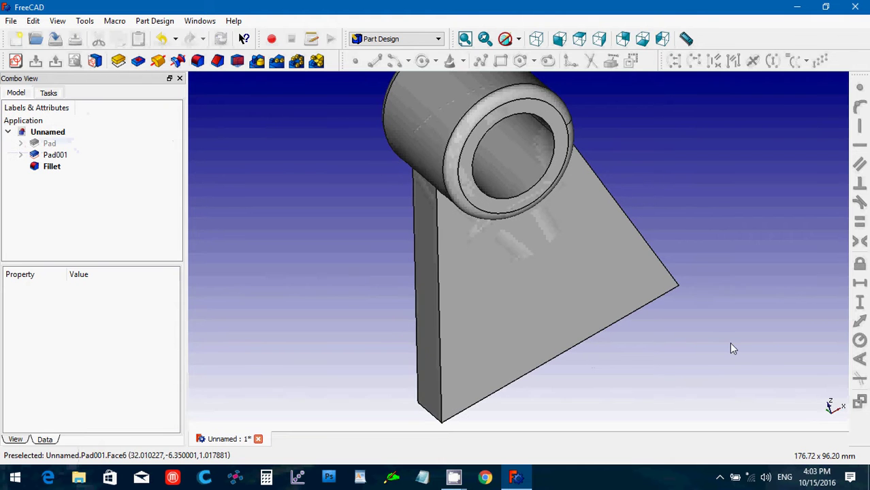
pyautogui.moveTo(707, 376); pyautogui.dragTo(668, 370, button='middle')
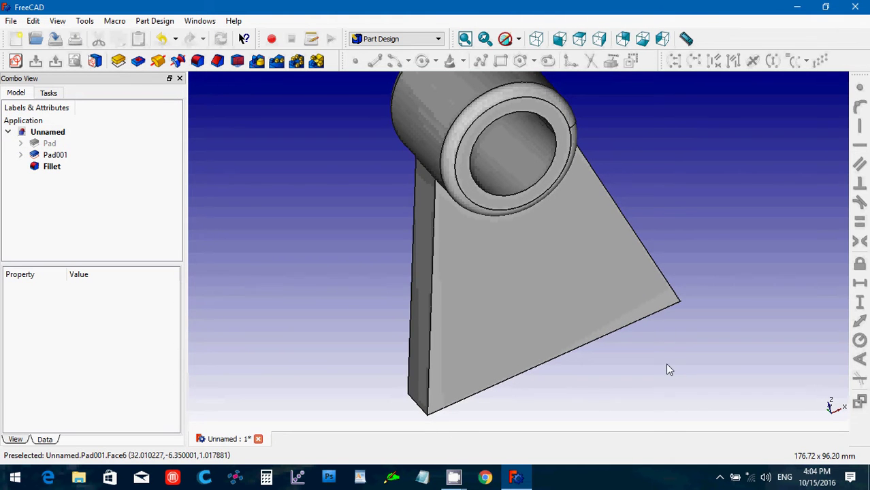
pyautogui.click(15, 61)
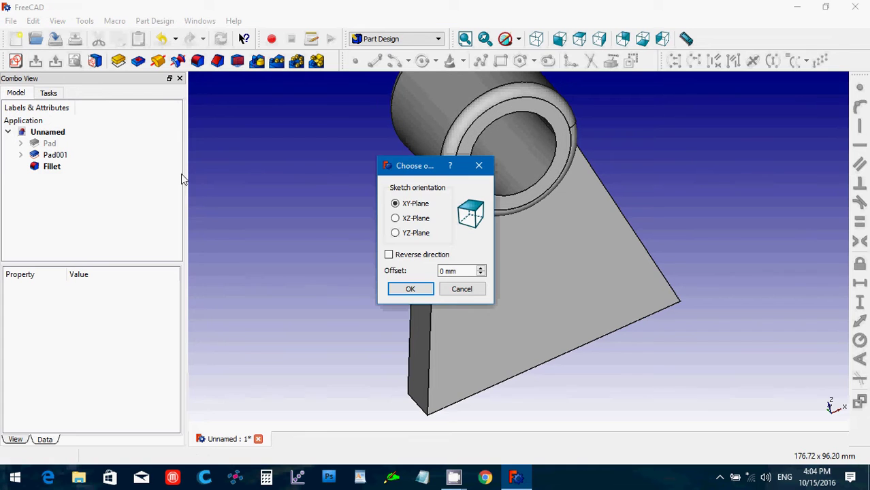
pyautogui.click(395, 234)
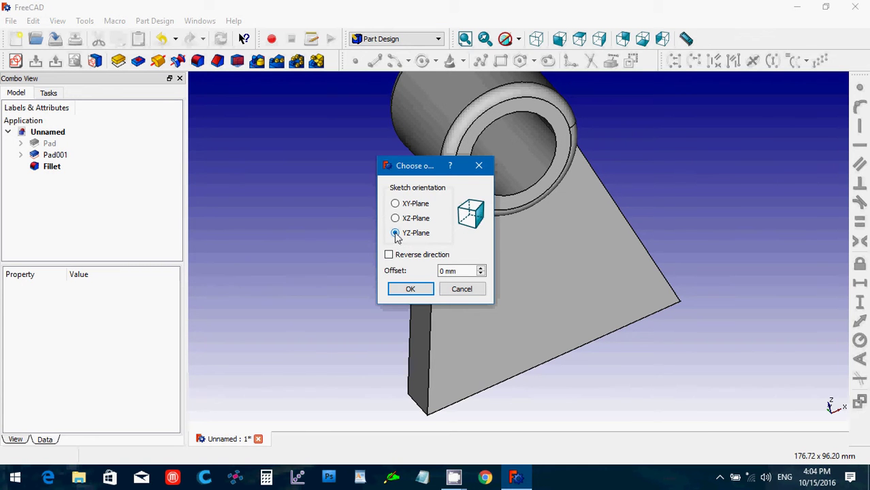
pyautogui.click(410, 289)
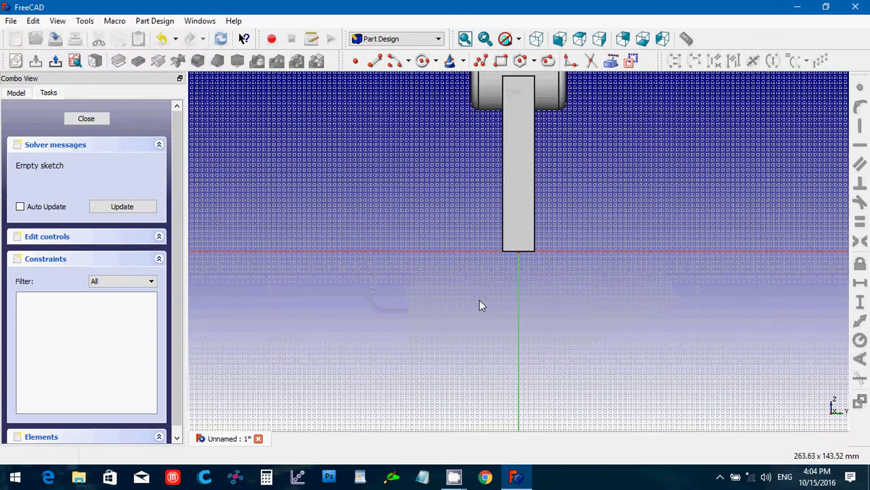
# Sketch a closed trapezoid below the ring with a polyline, its base about 56 mm wide along the horizontal axis and its narrow top near the ring.
pyautogui.click(482, 62)
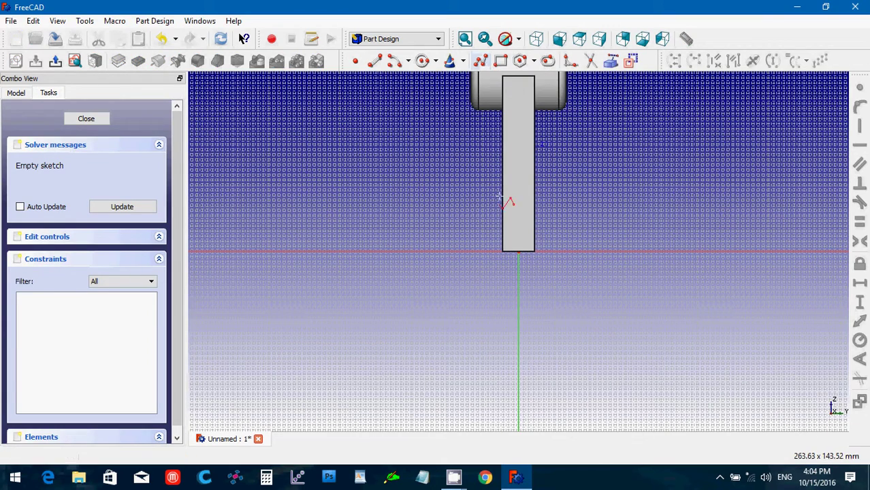
pyautogui.click(453, 253)
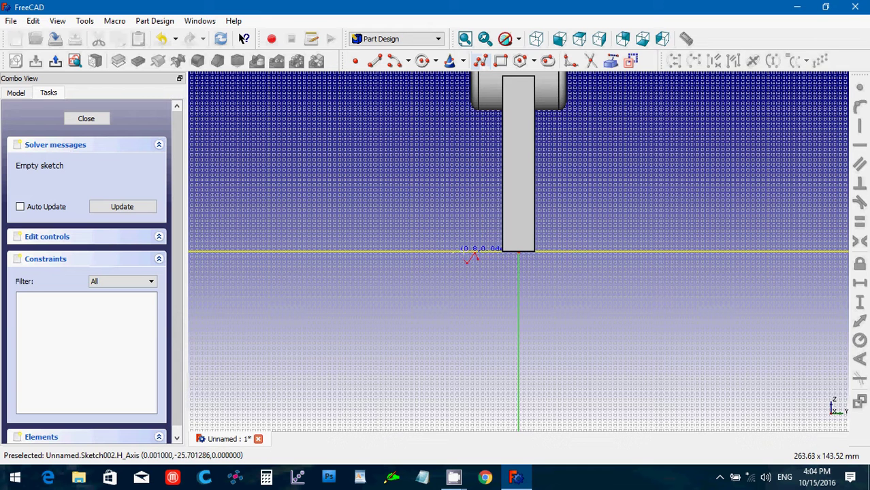
pyautogui.click(590, 252)
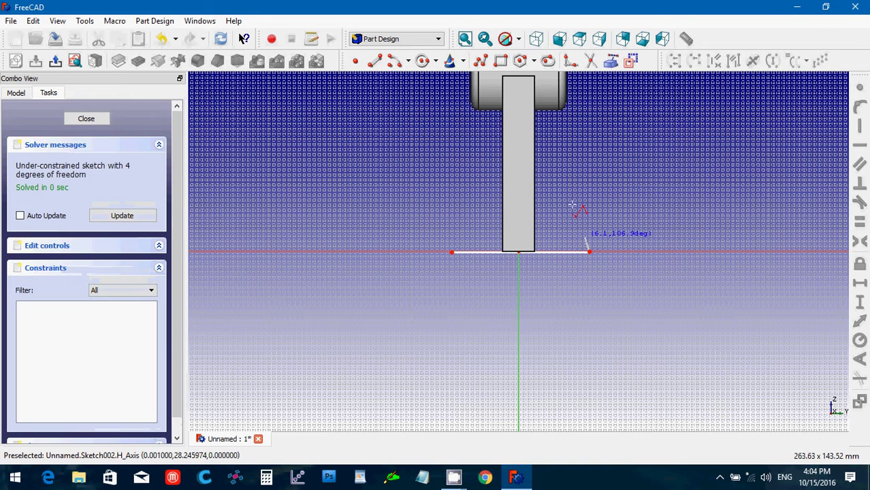
pyautogui.click(535, 121)
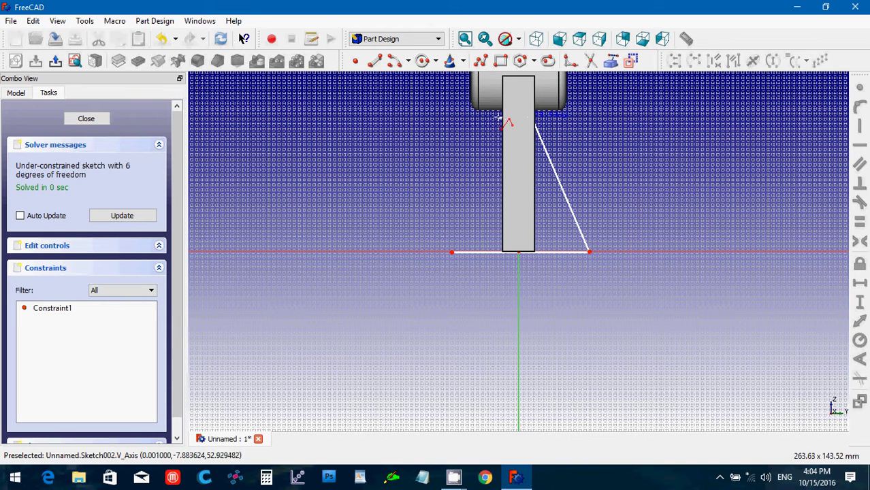
pyautogui.click(503, 124)
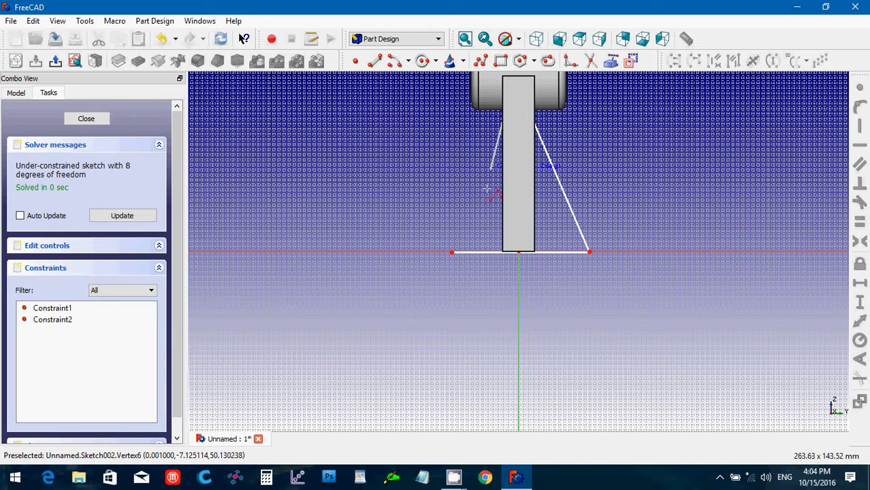
pyautogui.click(452, 254)
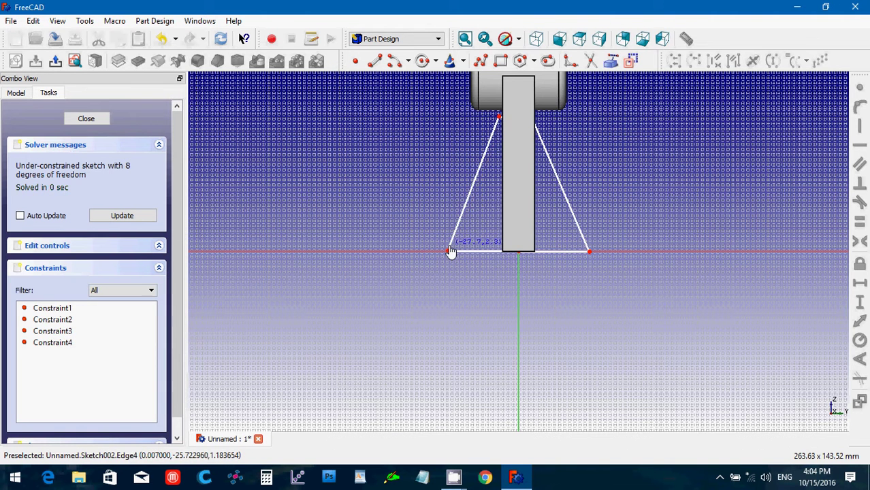
# Fix the trapezoid's lower-left corner onto the horizontal axis and constrain its base line to be horizontal.
pyautogui.click(450, 248)
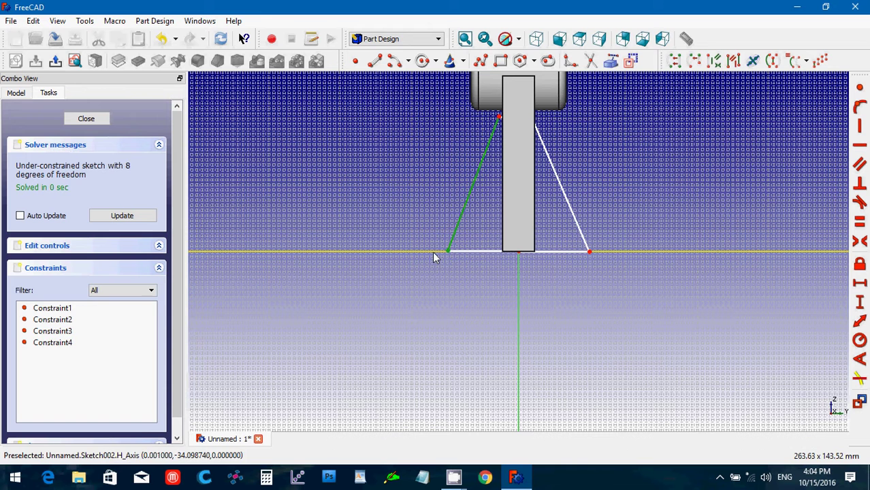
pyautogui.click(430, 252)
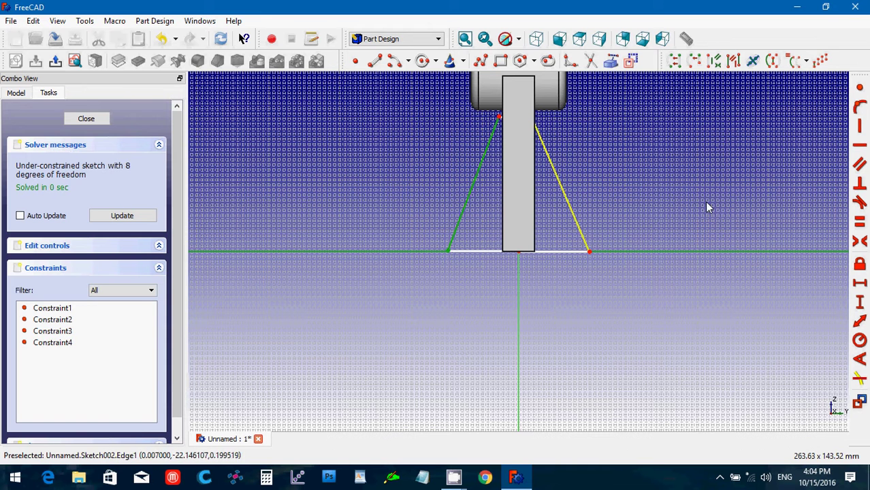
pyautogui.click(860, 108)
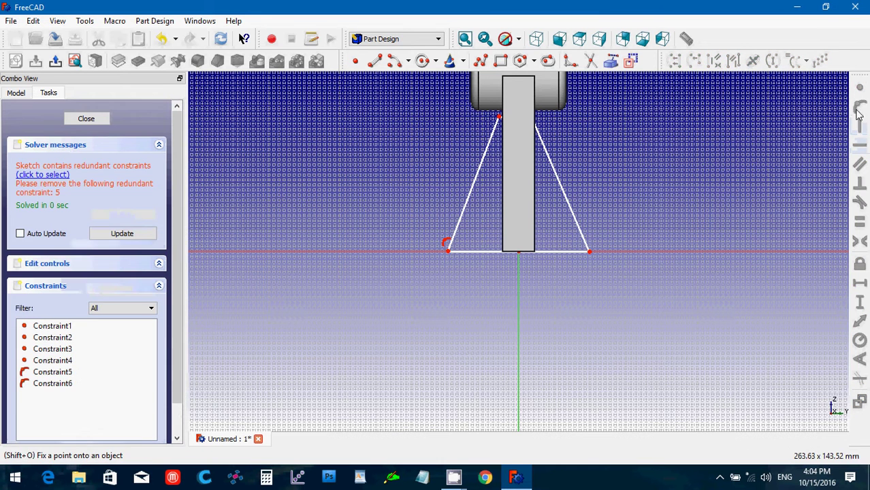
pyautogui.click(550, 252)
pyautogui.click(860, 149)
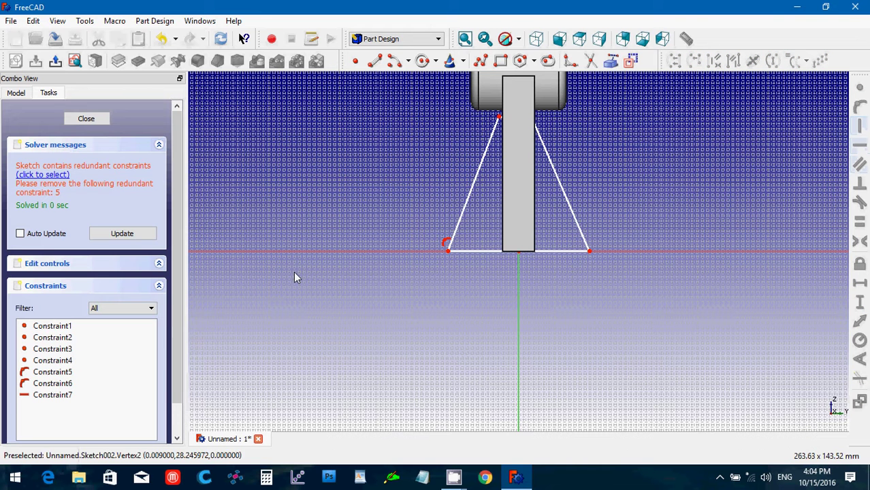
# Delete the redundant point-on-object constraint, Constraint5, from the trapezoid sketch.
pyautogui.click(58, 397)
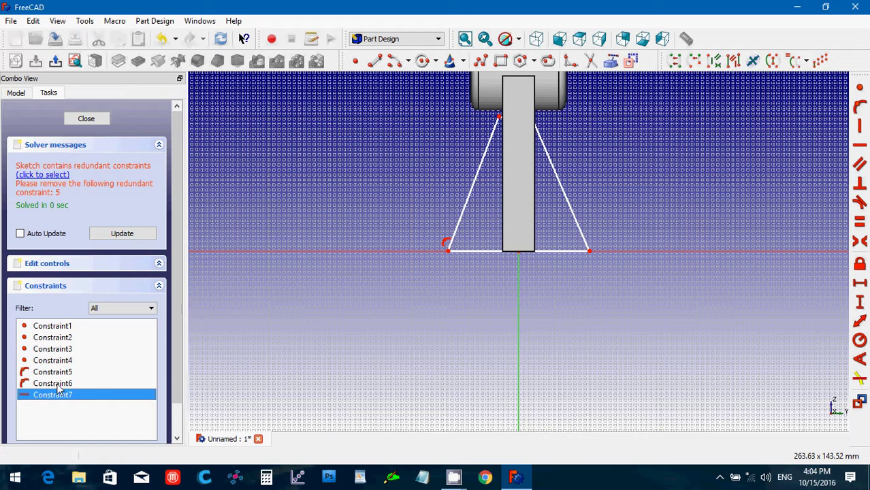
pyautogui.click(58, 373)
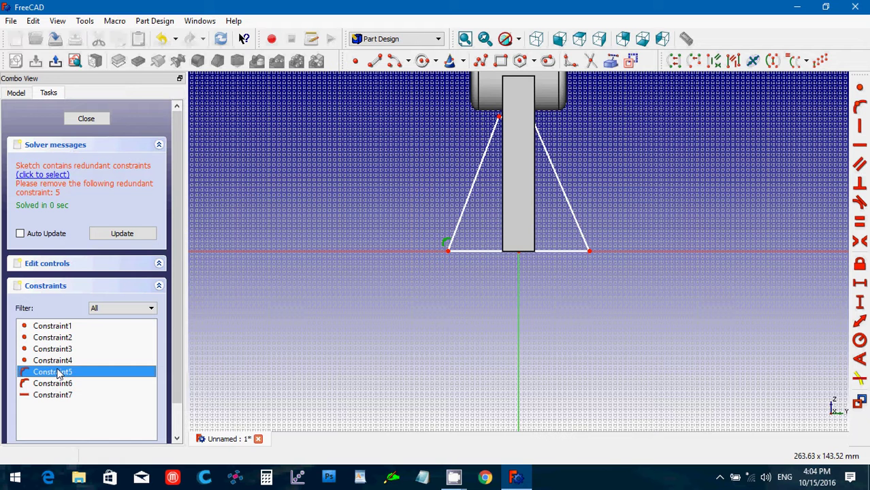
pyautogui.press('Delete')
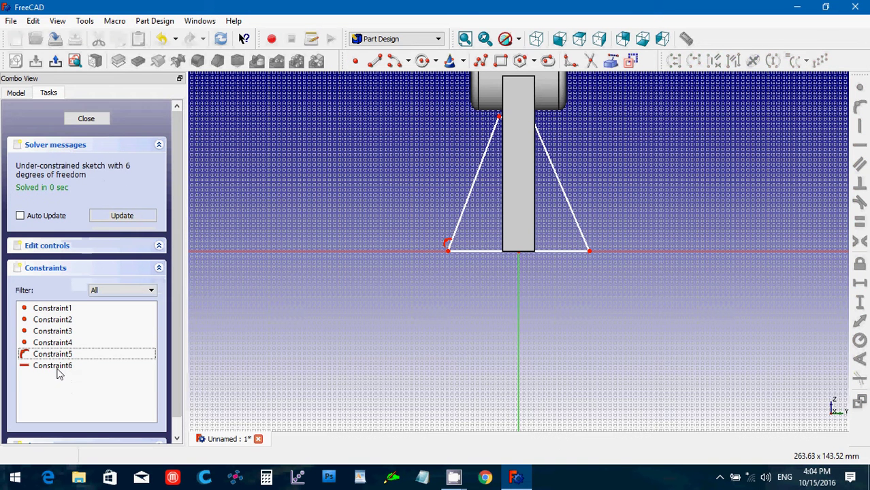
pyautogui.click(273, 344)
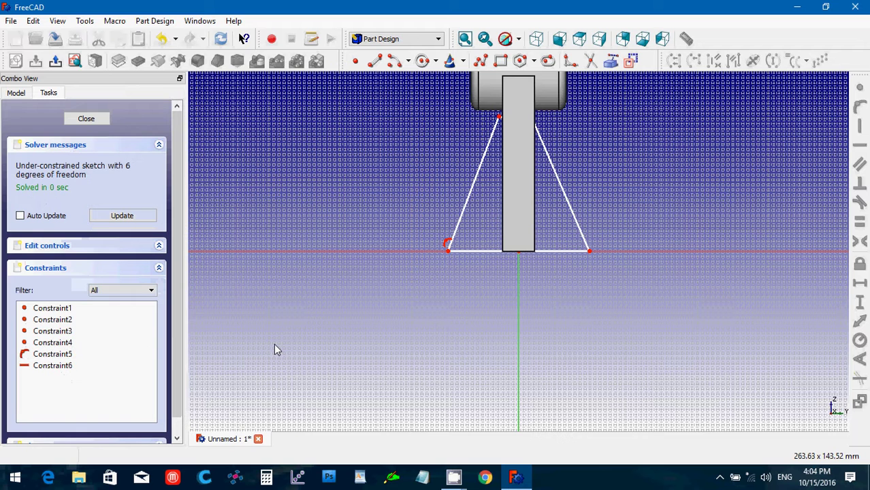
# Constrain the horizontal length of the trapezoid's base to 50.8 mm.
pyautogui.click(471, 252)
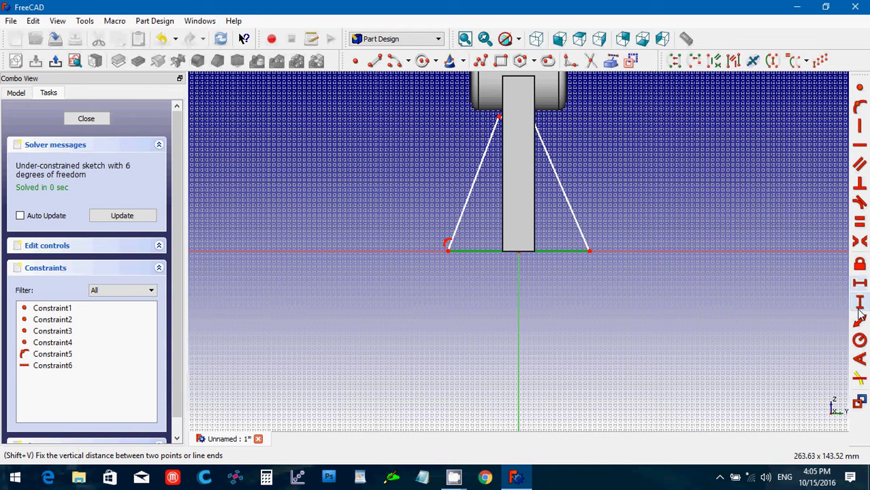
pyautogui.click(861, 284)
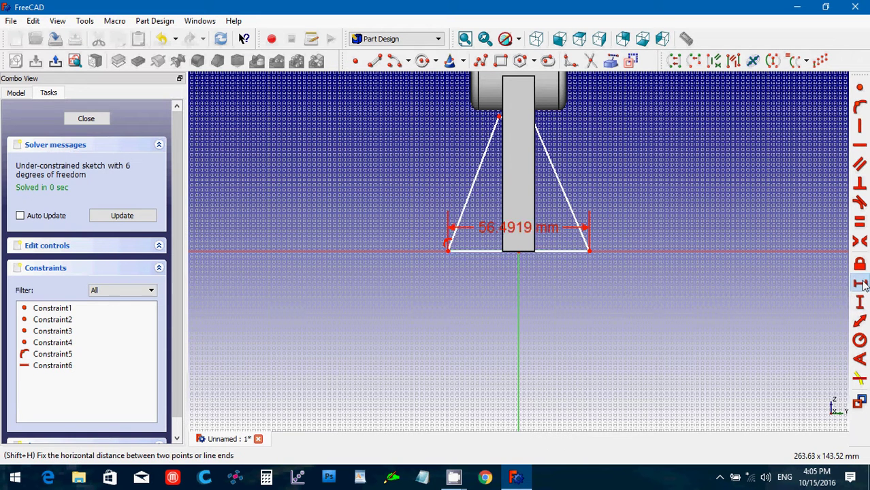
pyautogui.write('50.8')
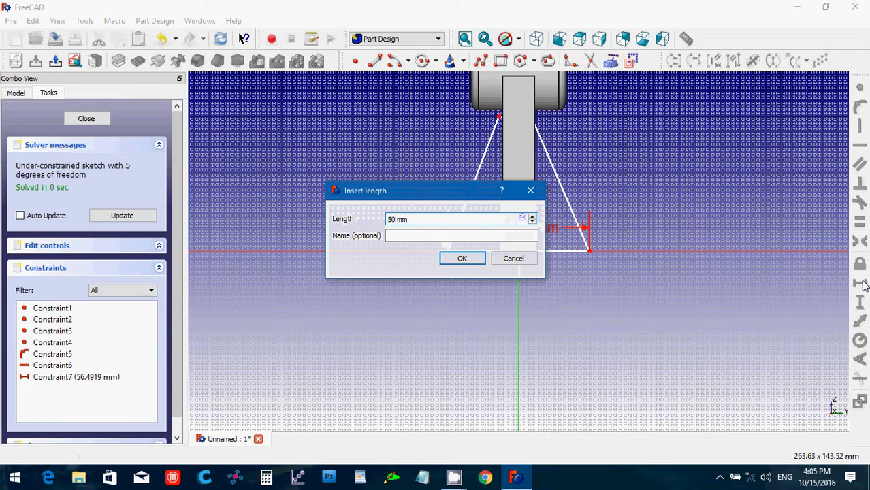
pyautogui.press('Return')
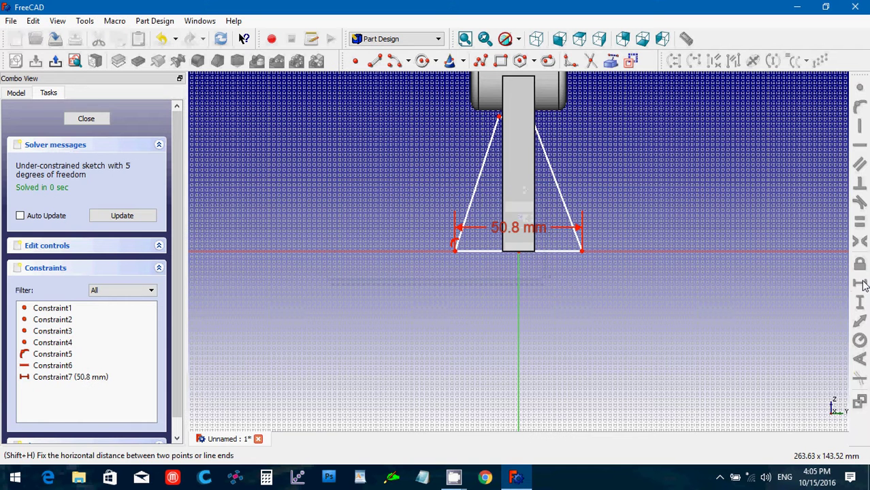
# Make the base line's two endpoints symmetric about the vertical axis.
pyautogui.click(455, 251)
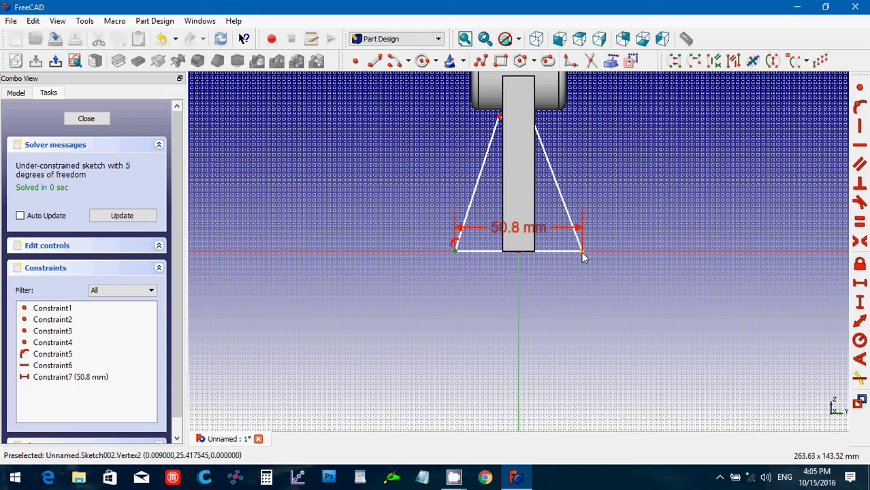
pyautogui.click(583, 251)
pyautogui.click(520, 295)
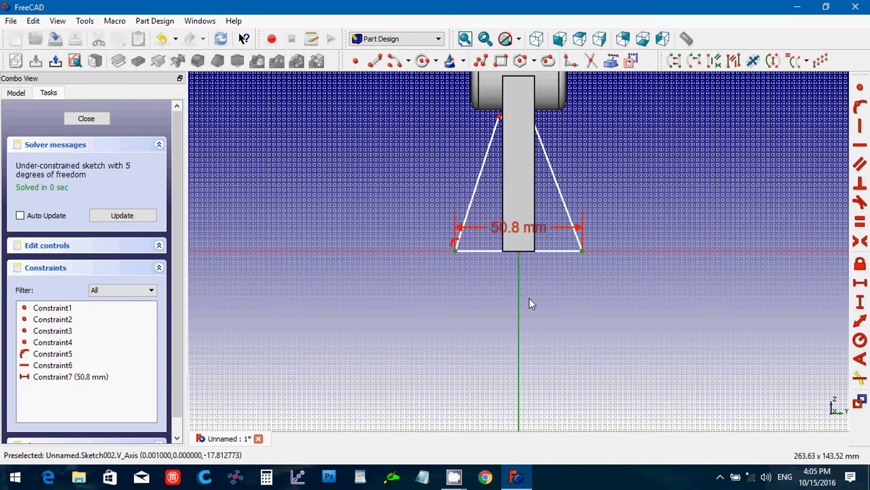
pyautogui.click(859, 243)
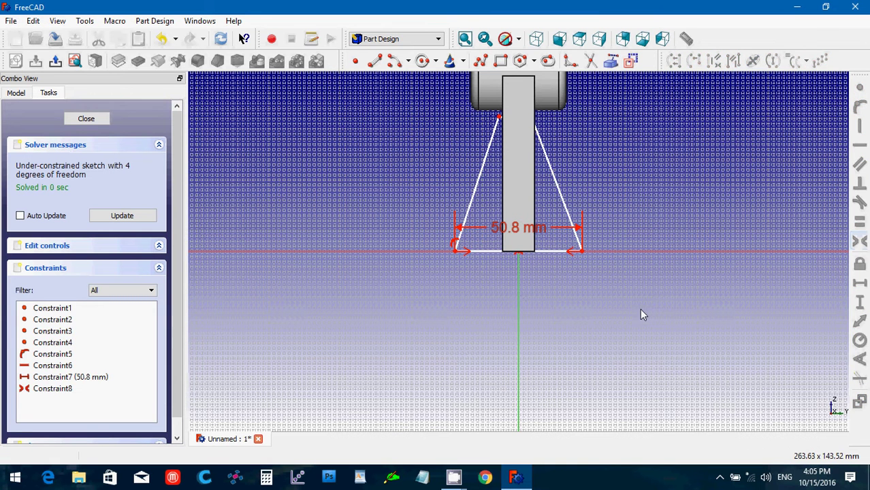
# Hide the web pad, Pad001, that covers the trapezoid sketch.
pyautogui.click(25, 94)
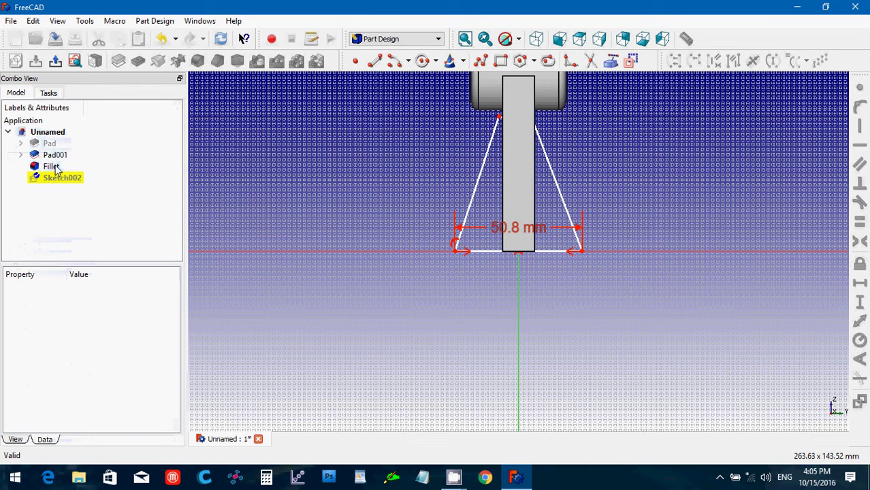
pyautogui.click(53, 166)
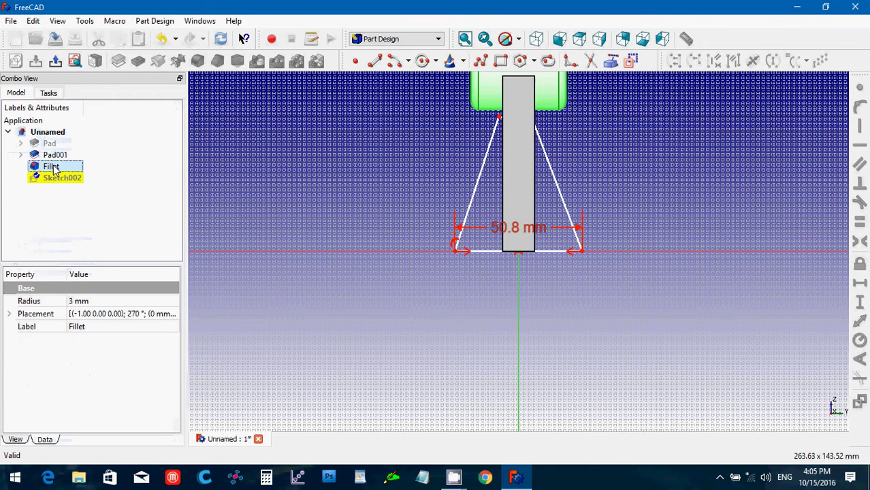
pyautogui.click(55, 156)
pyautogui.press('space')
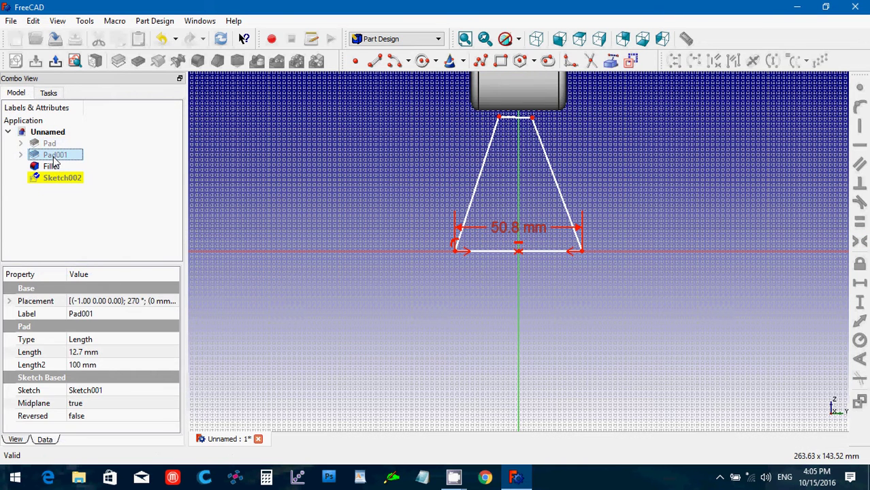
pyautogui.click(352, 175)
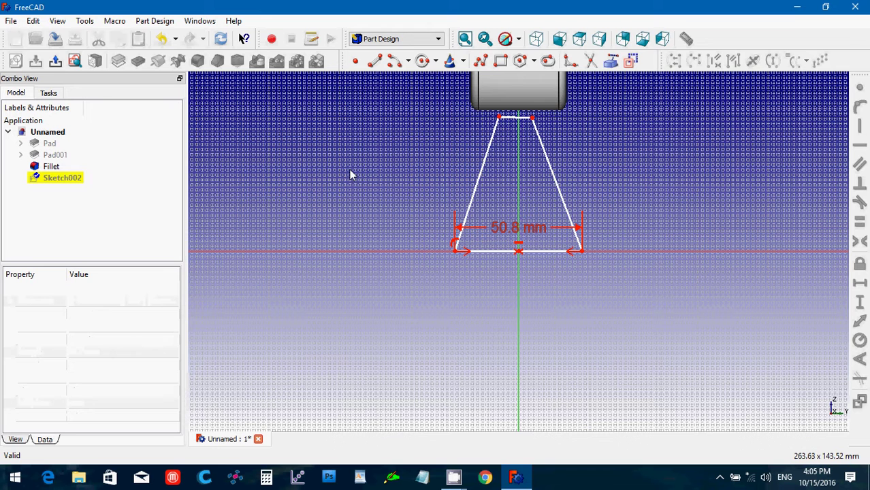
# Constrain the trapezoid's top line to be horizontal with a horizontal length of 12.7 mm.
pyautogui.click(509, 123)
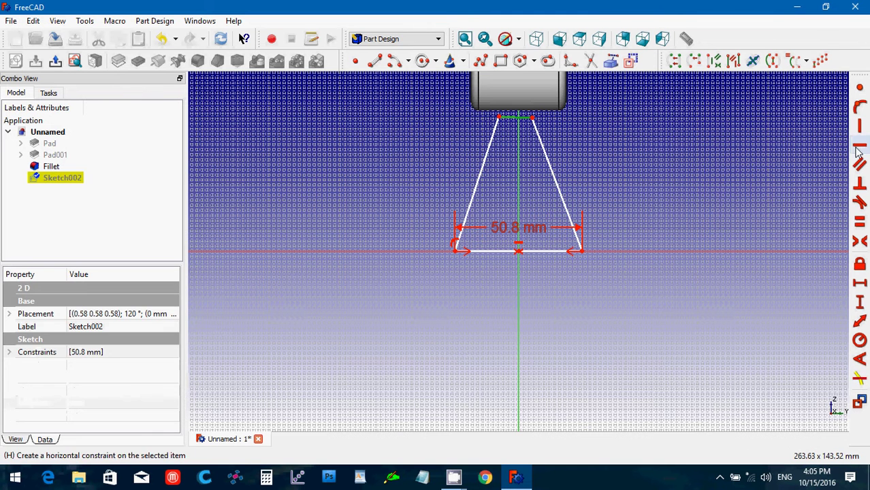
pyautogui.click(511, 123)
pyautogui.click(511, 123)
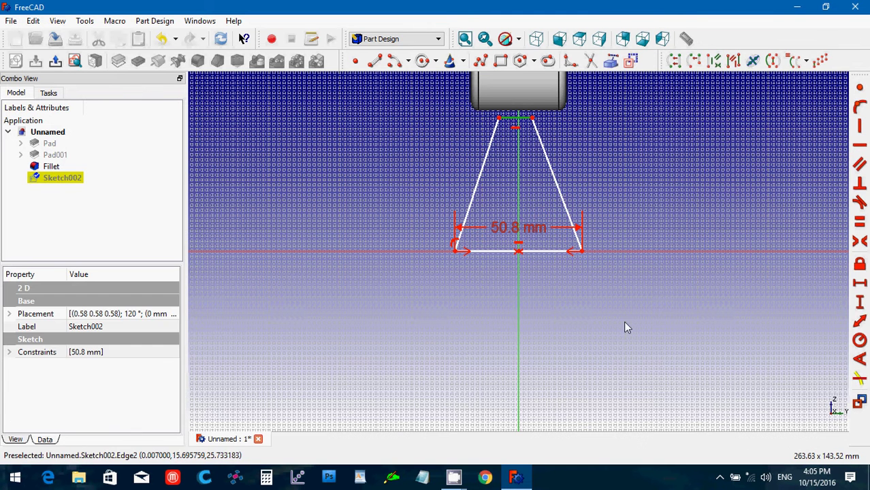
pyautogui.click(861, 284)
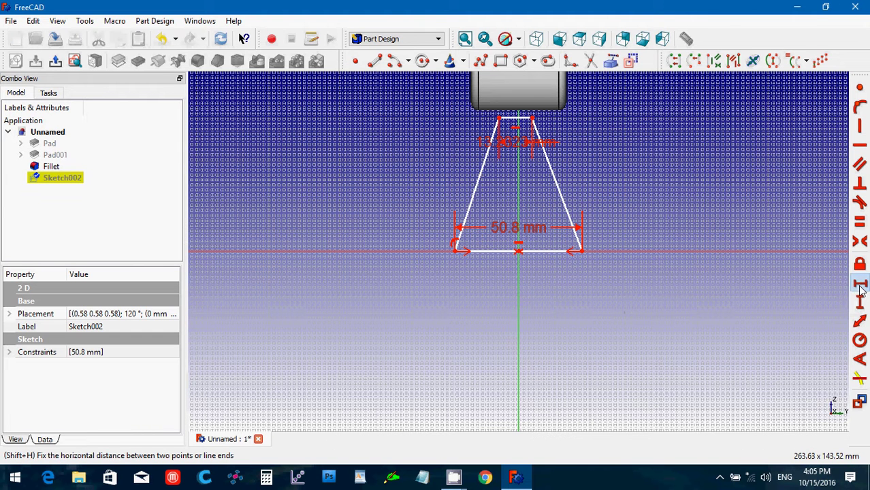
pyautogui.write('12.7')
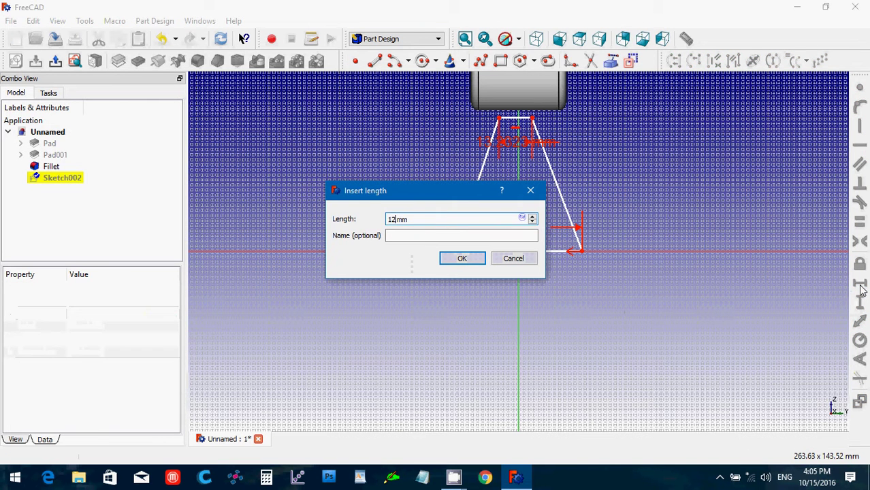
pyautogui.press('Return')
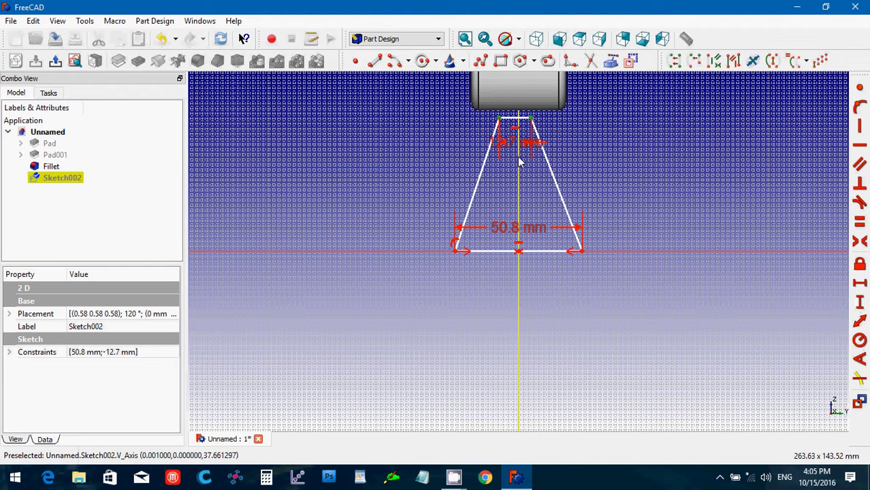
# Make the top line's endpoints symmetric about the vertical axis and move the line slightly down, away from the ring.
pyautogui.click(860, 241)
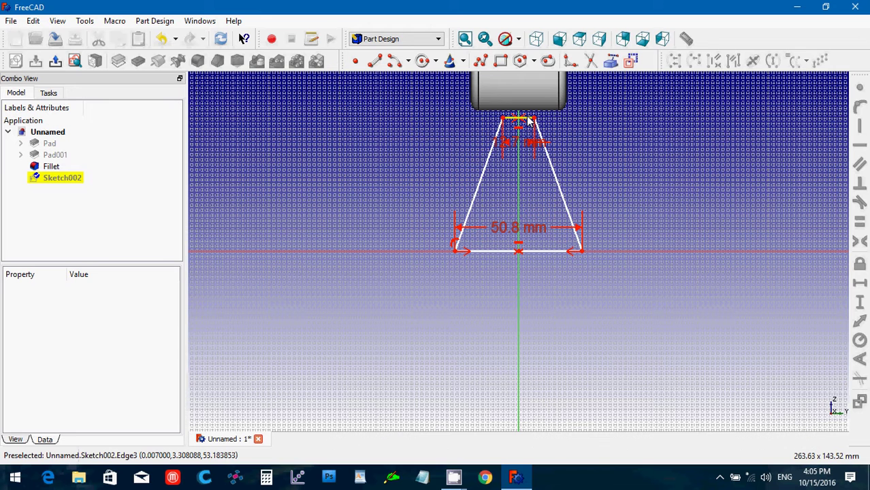
pyautogui.moveTo(530, 121); pyautogui.dragTo(530, 136)
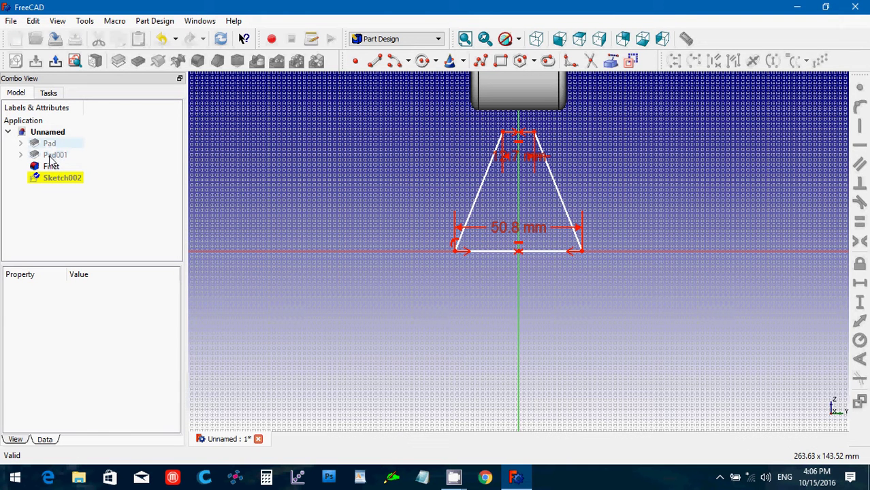
# Show the web pad, Pad001, again and finish editing the trapezoid sketch.
pyautogui.click(51, 156)
pyautogui.press('space')
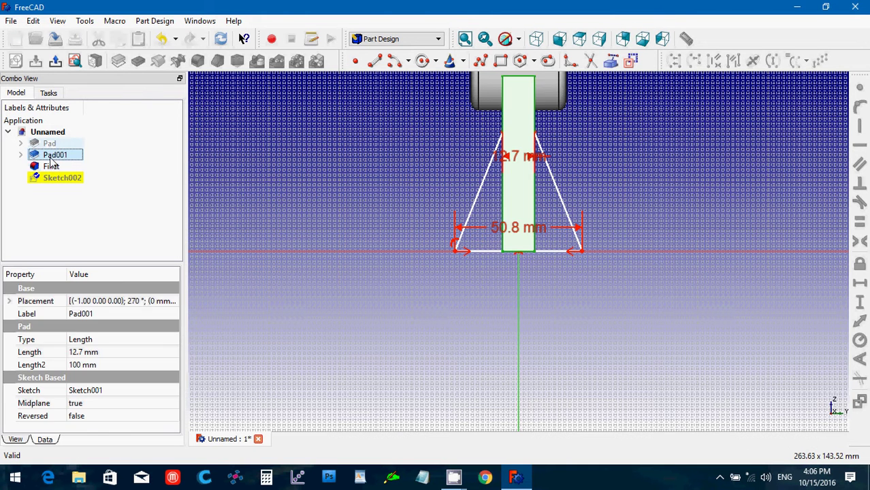
pyautogui.click(48, 93)
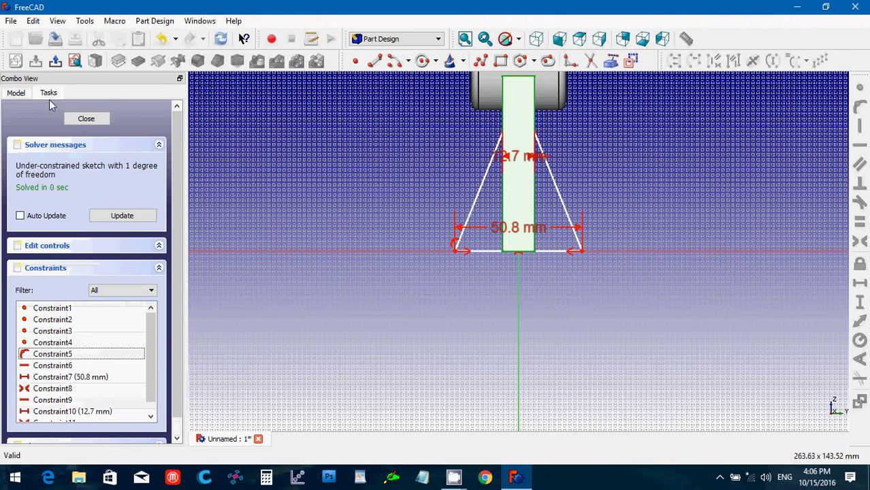
pyautogui.click(86, 120)
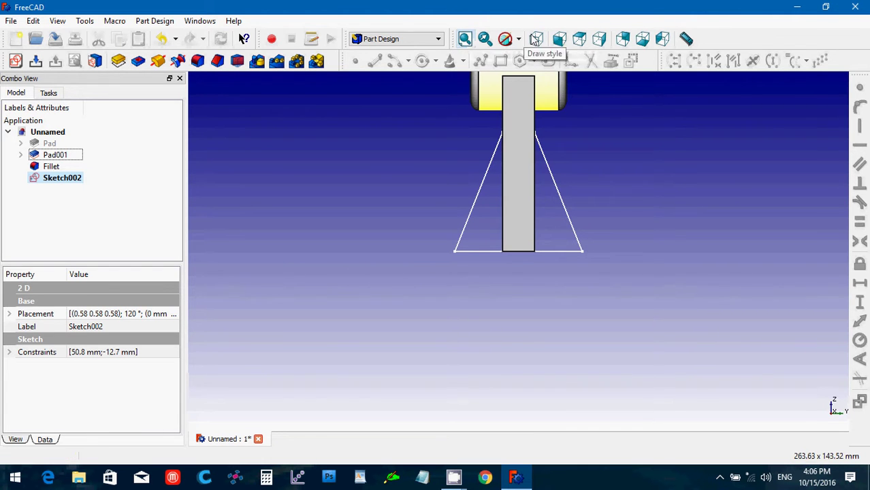
# Duplicate the trapezoid sketch, Sketch002, with the model seen from the front.
pyautogui.click(559, 38)
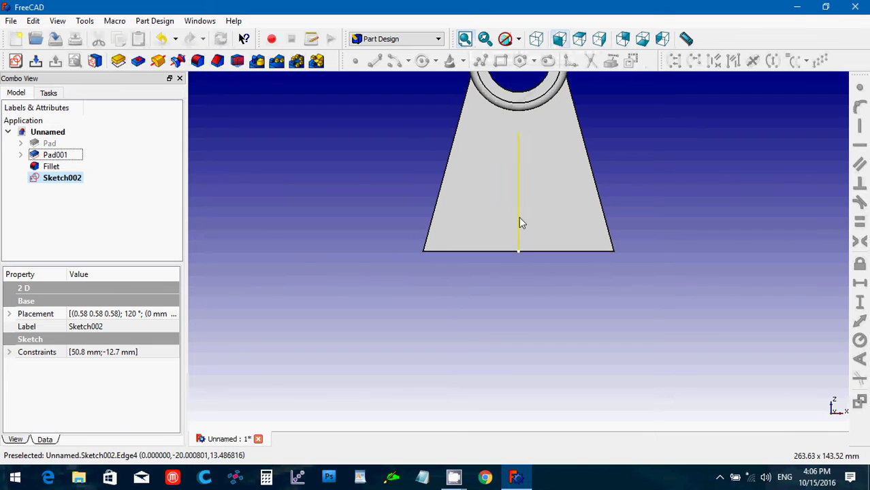
pyautogui.click(44, 181)
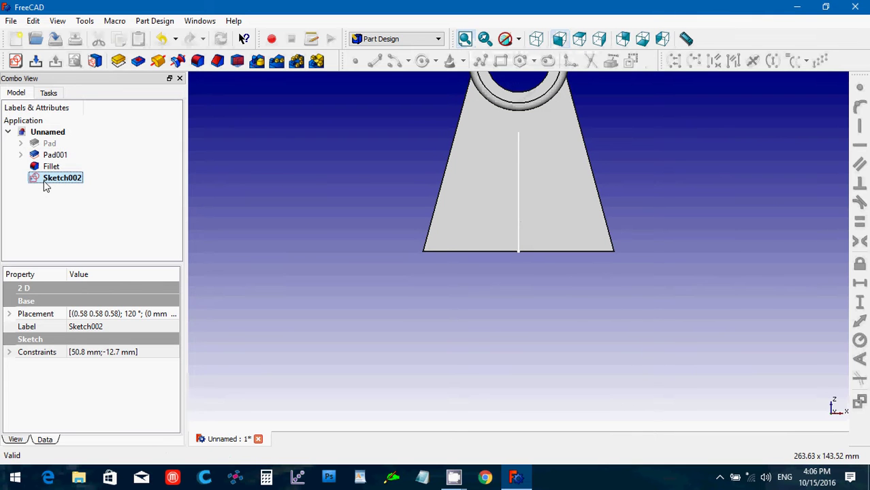
pyautogui.hotkey('ctrl', 'c')
pyautogui.hotkey('ctrl', 'v')
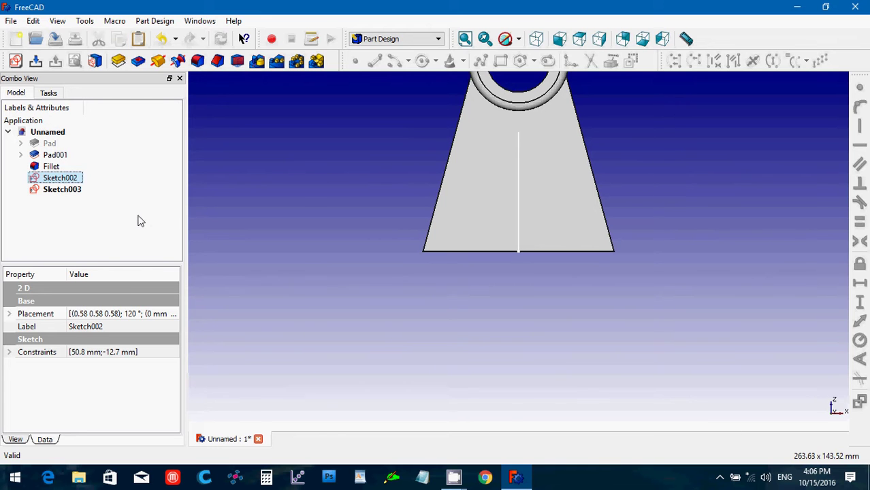
# Measure the distance from the web's sloped edge to the top of the trapezoid sketch and delete the measurement.
pyautogui.click(687, 39)
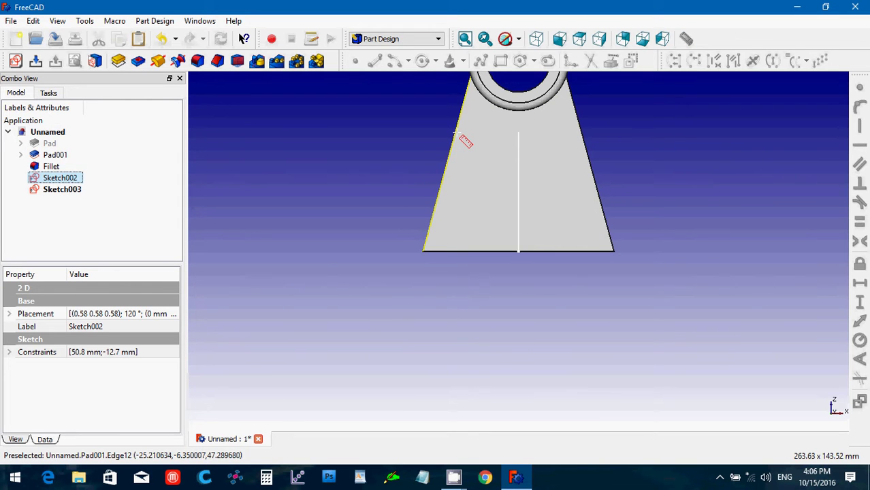
pyautogui.click(519, 136)
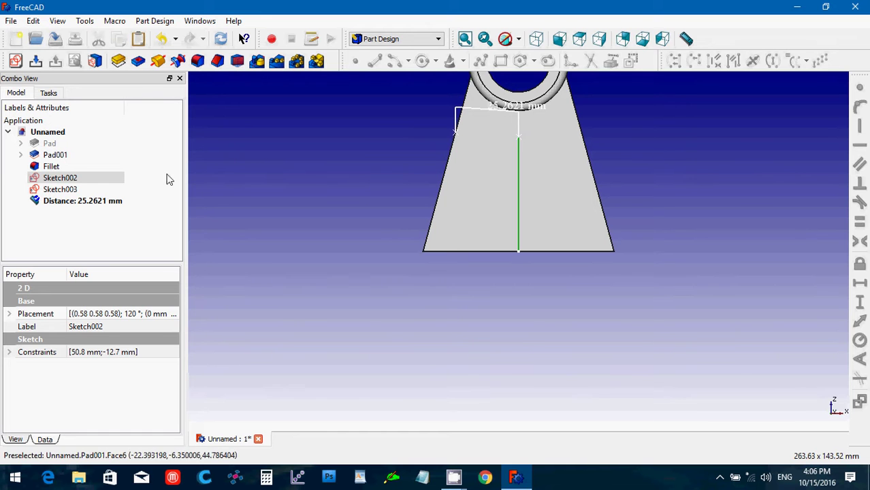
pyautogui.click(93, 204)
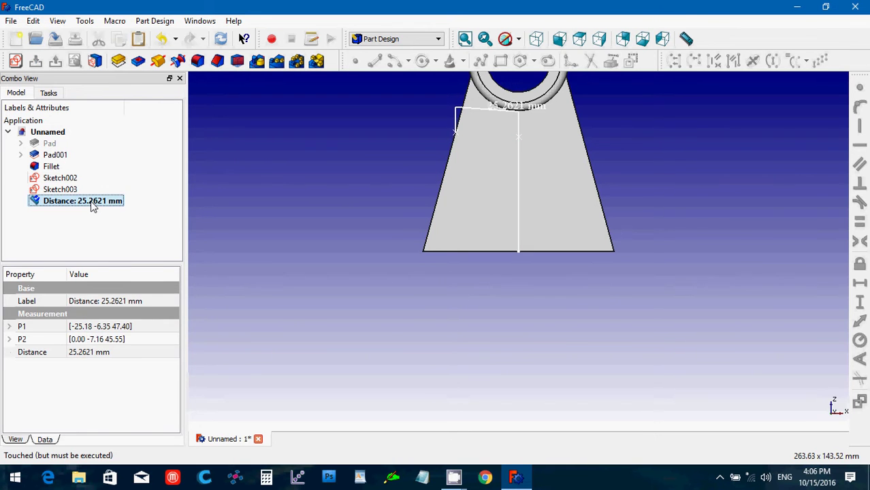
pyautogui.press('Delete')
# Set the x position of Sketch002's placement to -22 mm.
pyautogui.click(67, 179)
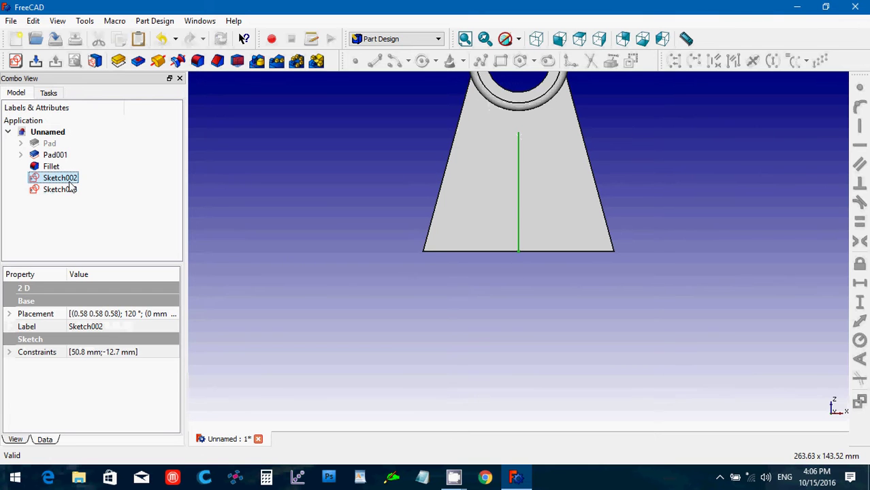
pyautogui.click(9, 314)
pyautogui.click(21, 352)
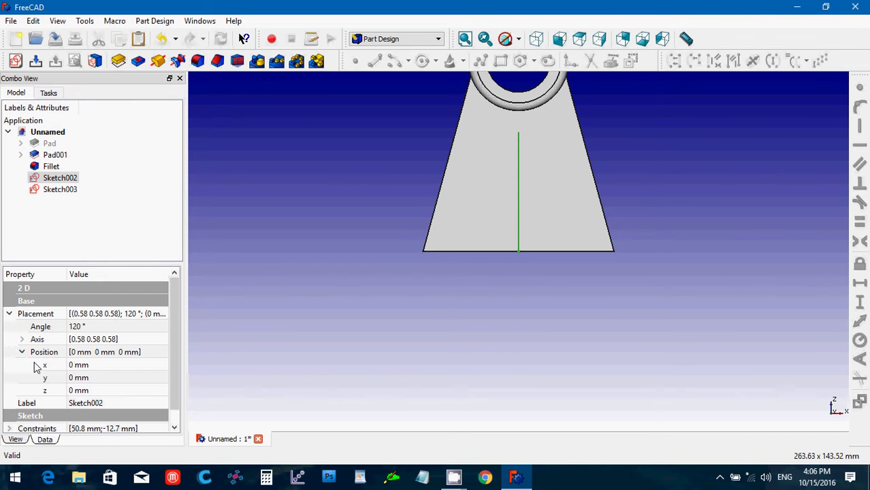
pyautogui.click(82, 368)
pyautogui.moveTo(94, 366); pyautogui.dragTo(44, 361)
pyautogui.write('-22')
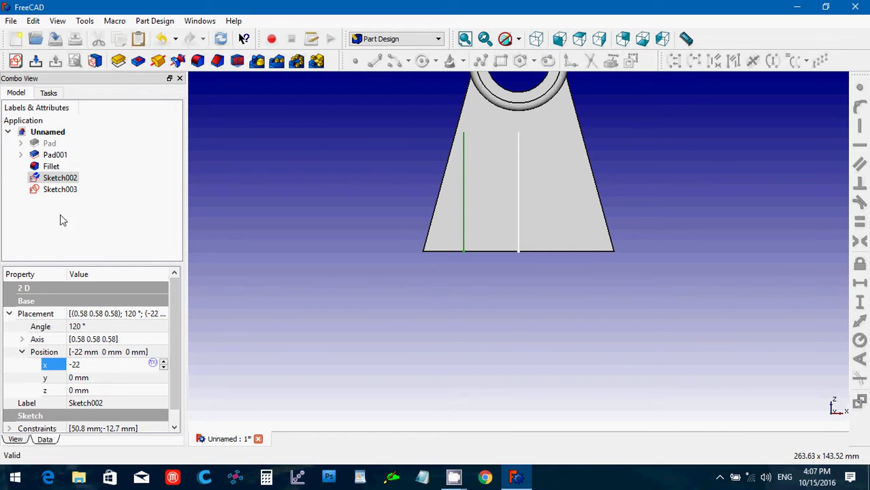
# Switch to Calculator and compute 22 - 6.35 for the copied sketch's x offset.
pyautogui.click(60, 189)
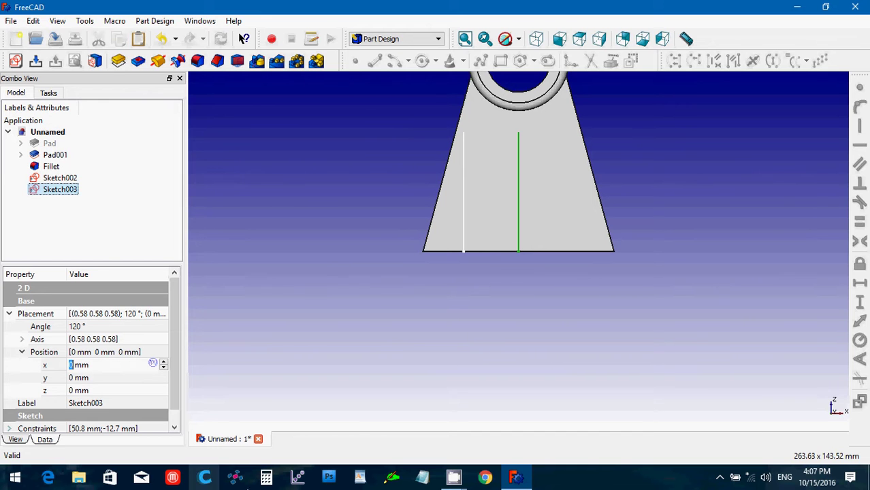
pyautogui.click(265, 478)
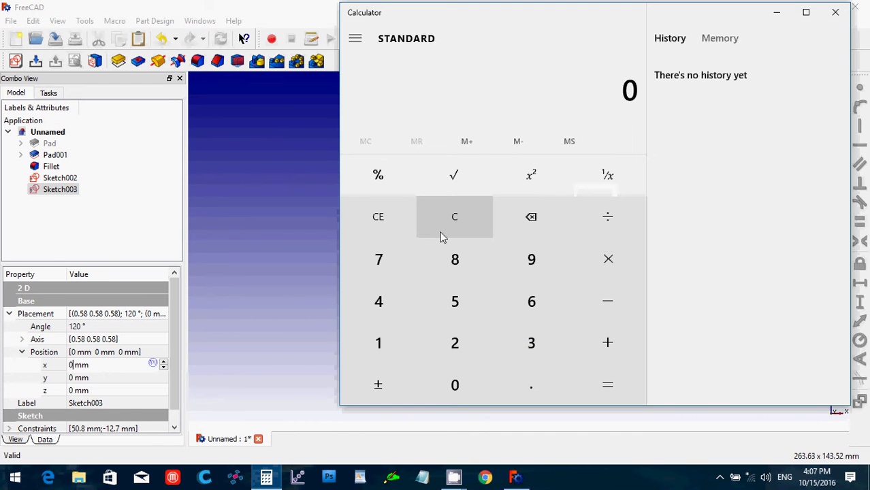
pyautogui.doubleClick(453, 341)
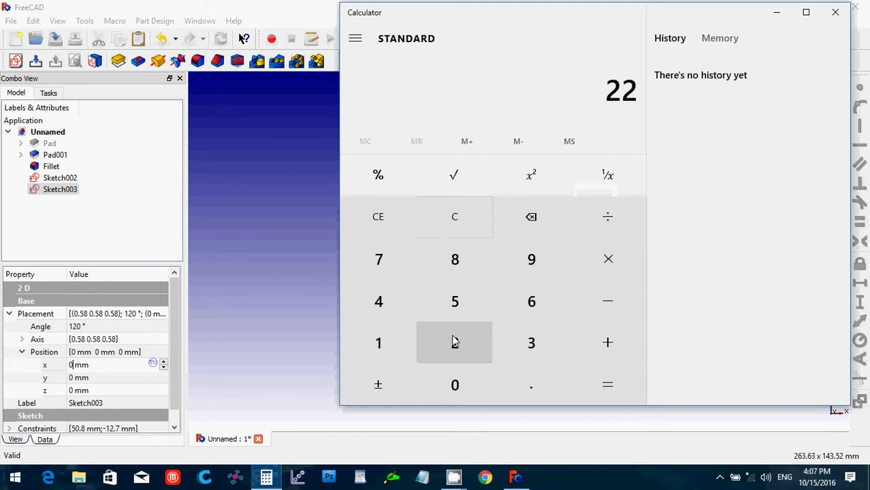
pyautogui.click(608, 306)
pyautogui.click(538, 317)
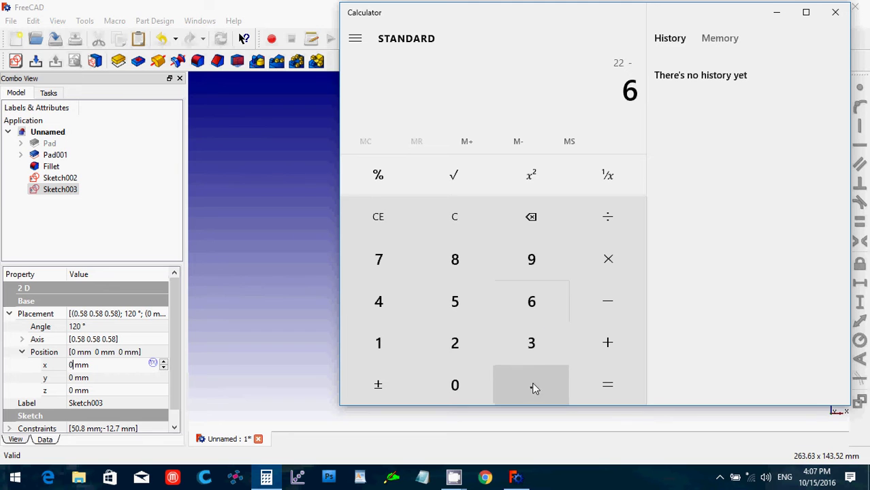
pyautogui.click(535, 389)
pyautogui.click(530, 352)
pyautogui.click(459, 311)
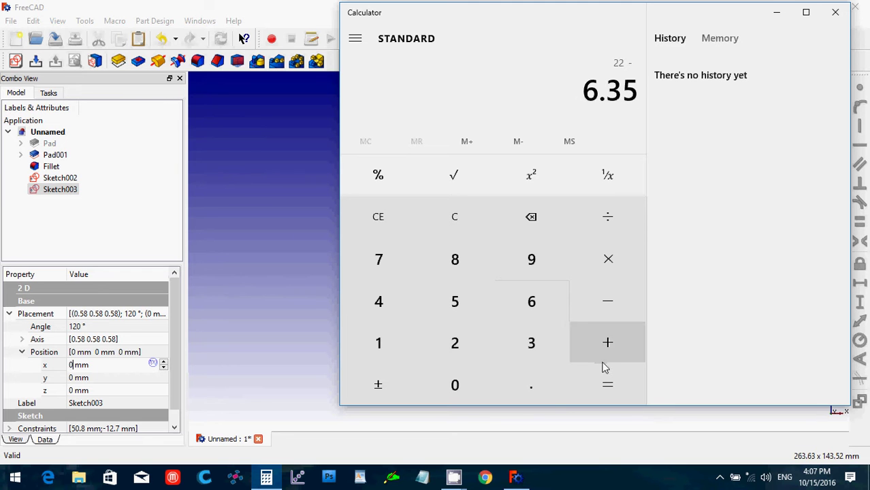
pyautogui.click(606, 379)
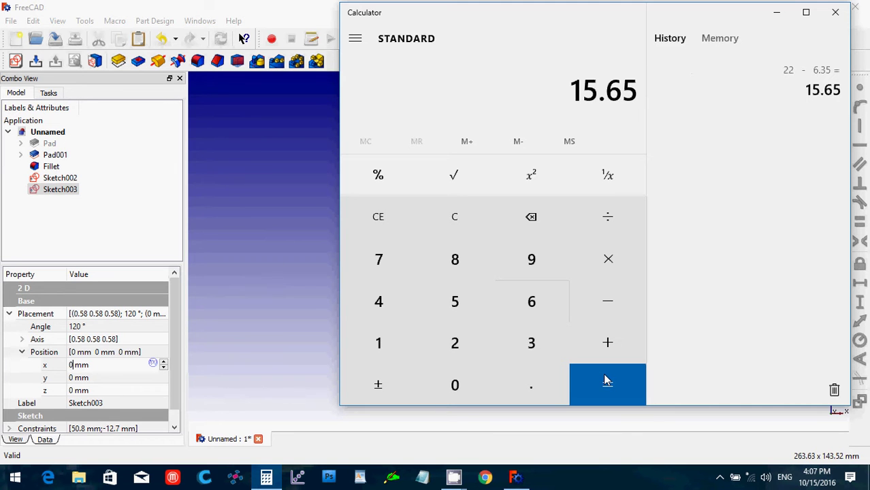
# Return to FreeCAD and set the x position of the copied sketch, Sketch003, to 15.65 mm.
pyautogui.click(43, 190)
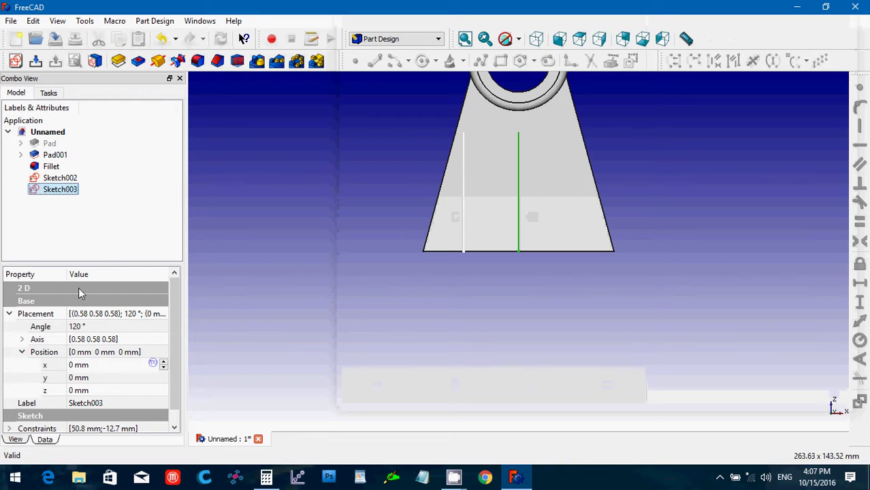
pyautogui.moveTo(97, 363); pyautogui.dragTo(66, 362)
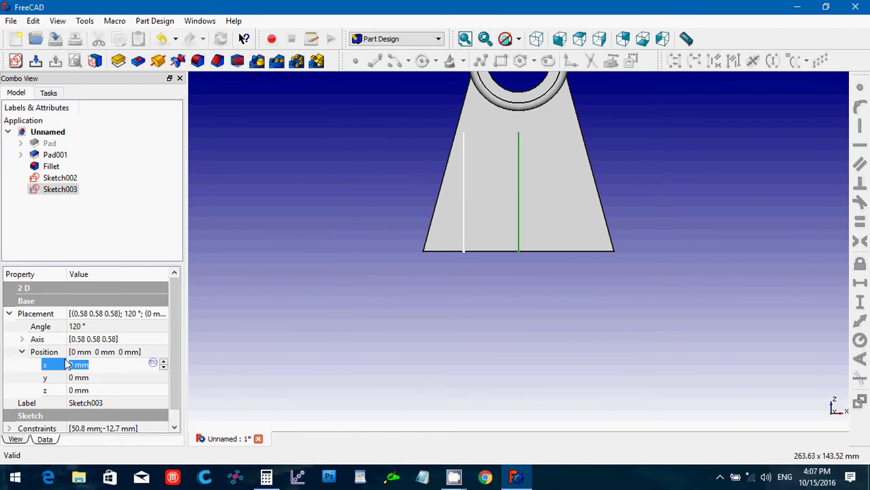
pyautogui.write('15.65')
pyautogui.click(257, 306)
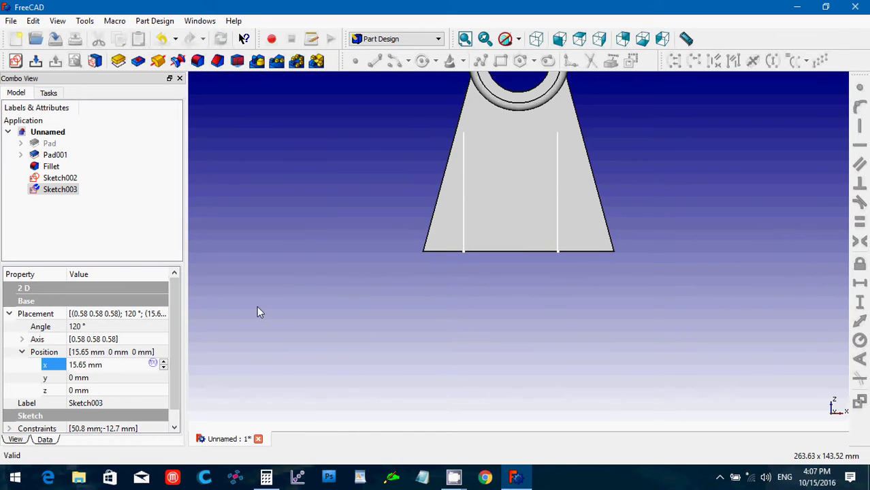
# Pad the original trapezoid sketch, Sketch002, by a length of 6.35 mm.
pyautogui.click(66, 180)
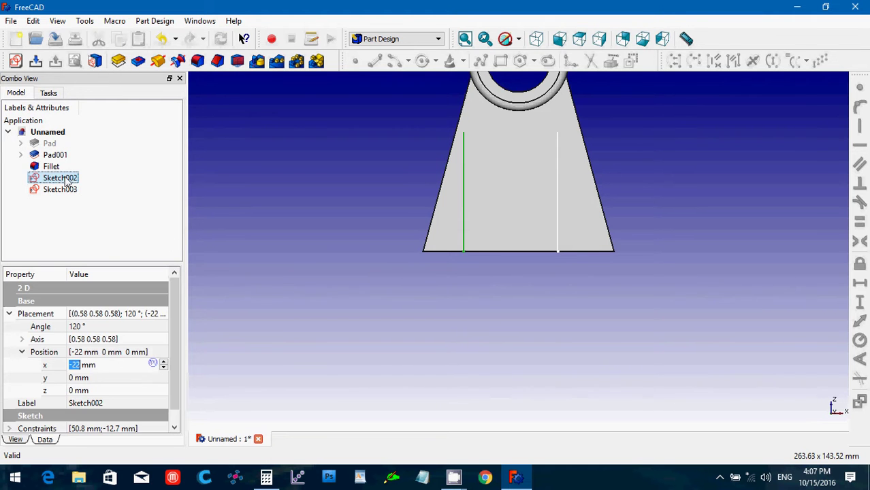
pyautogui.click(118, 61)
pyautogui.moveTo(122, 185); pyautogui.dragTo(85, 192)
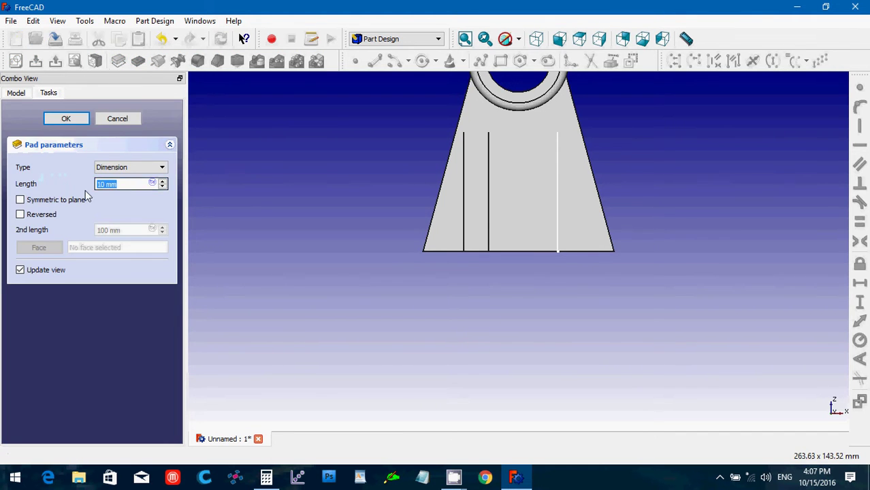
pyautogui.write('6.35')
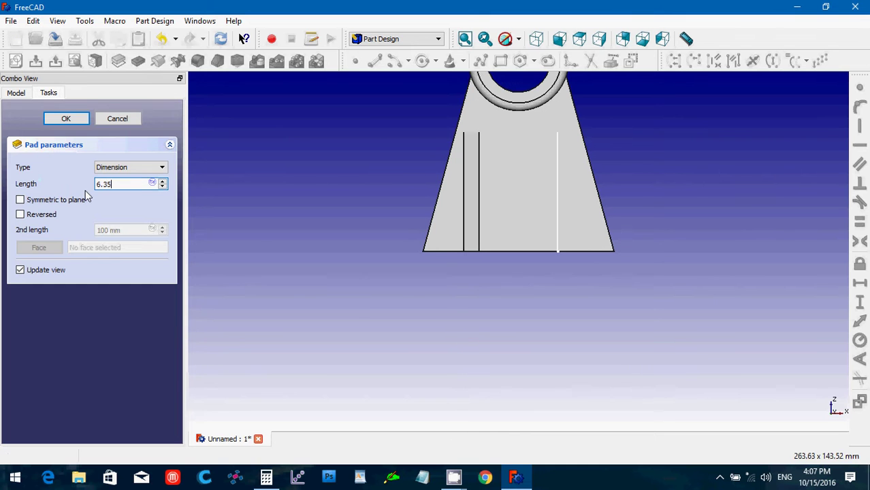
pyautogui.click(67, 120)
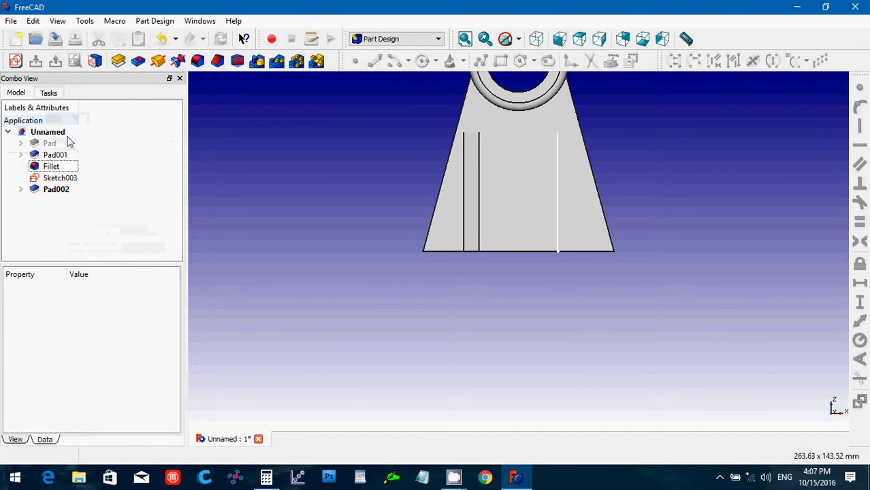
# Pad the copied trapezoid sketch, Sketch003, by a length of 6.35 mm.
pyautogui.click(60, 178)
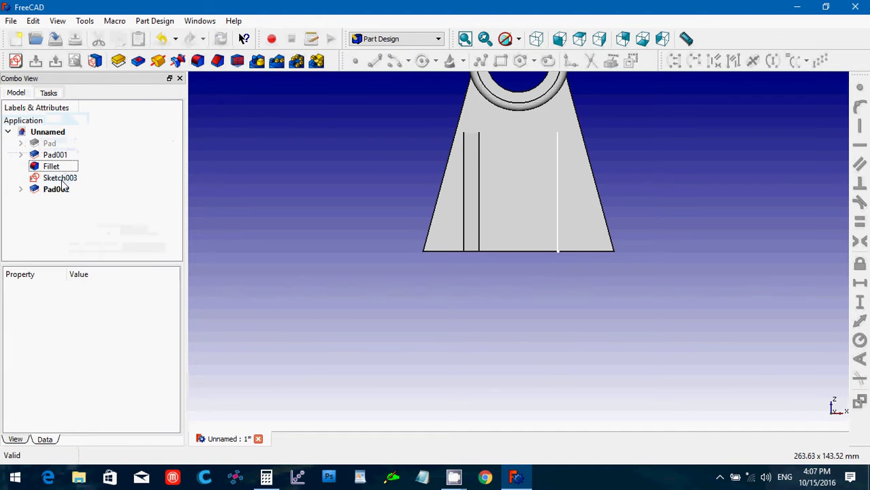
pyautogui.click(119, 61)
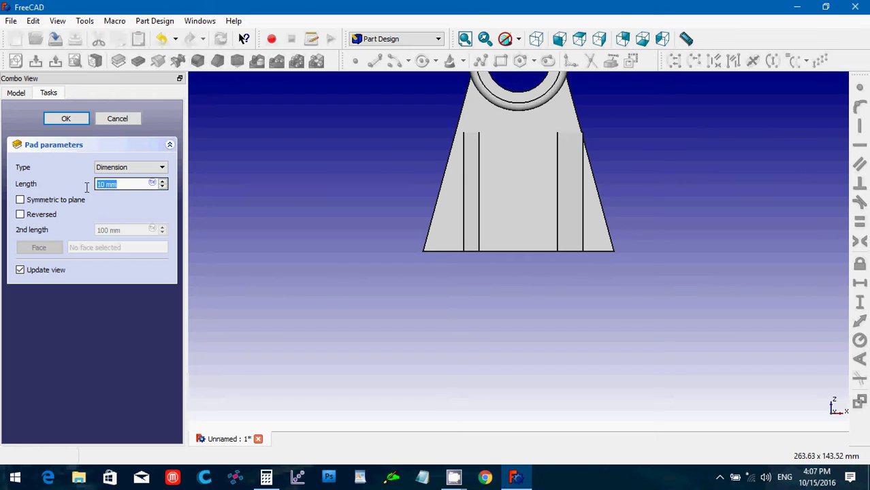
pyautogui.write('6.35')
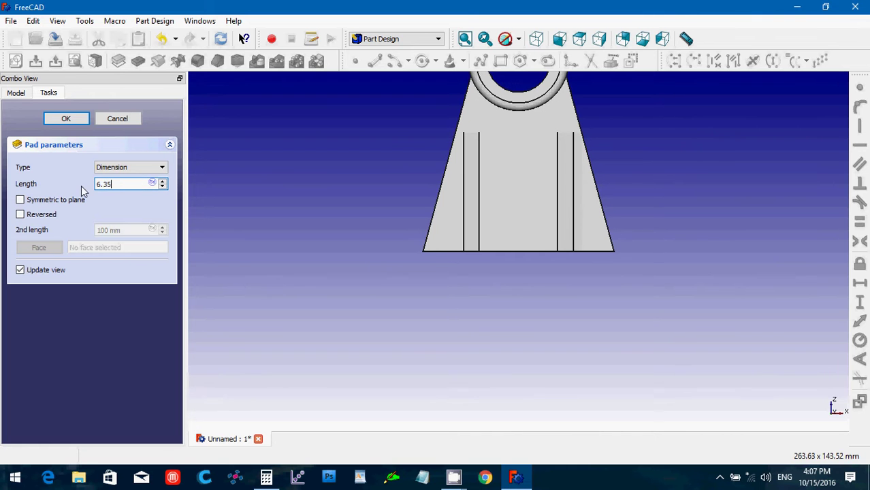
pyautogui.press('Return')
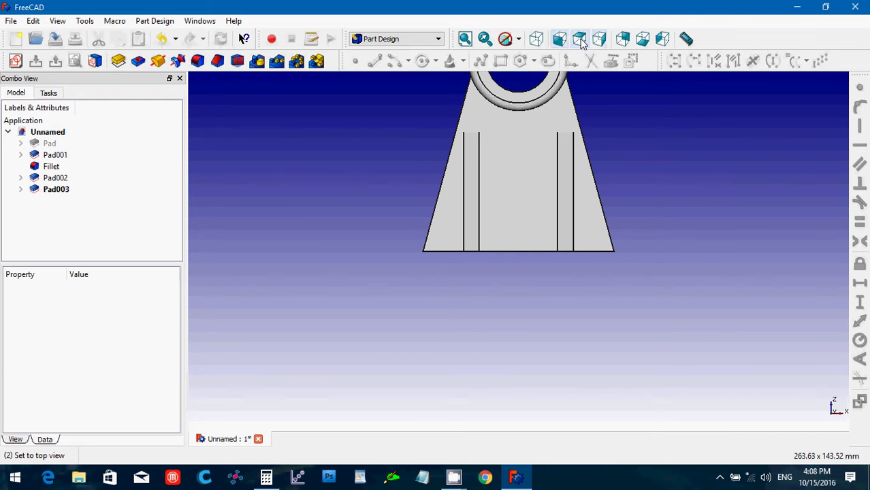
# Start a sketch on the web's bottom face and draw a rectangle about 95 by 54 mm around the part.
pyautogui.click(643, 40)
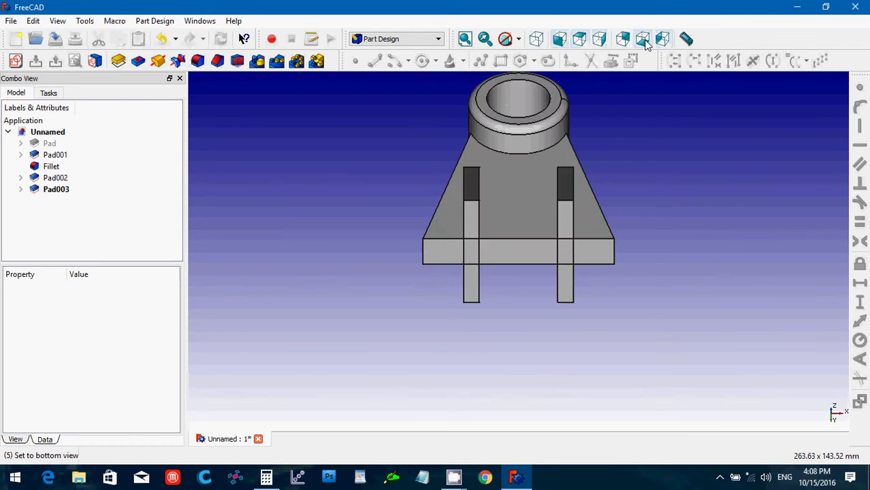
pyautogui.click(506, 256)
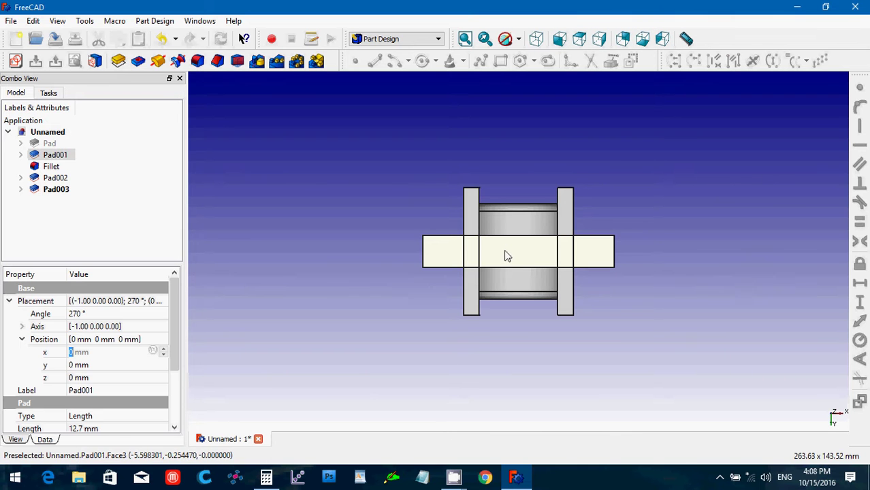
pyautogui.click(16, 62)
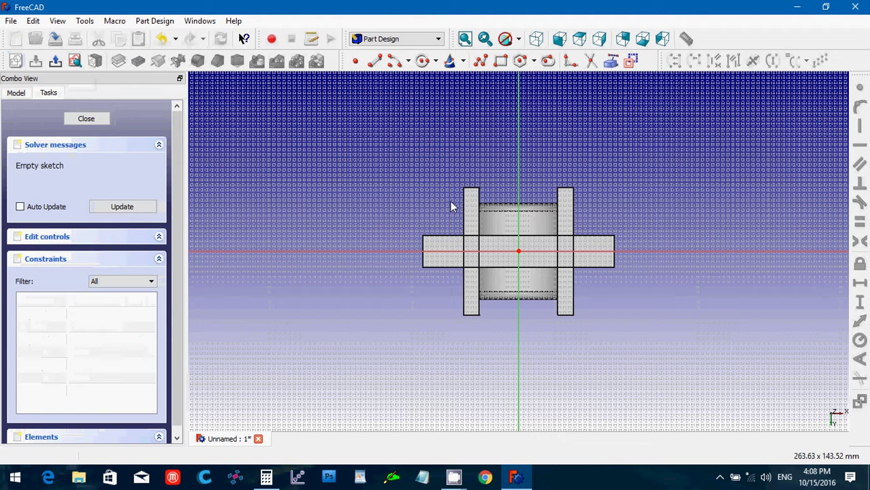
pyautogui.click(501, 62)
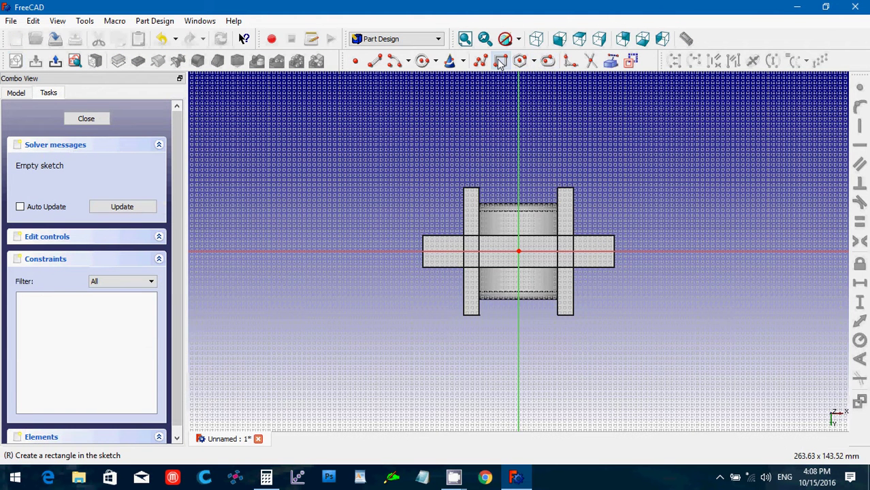
pyautogui.click(402, 180)
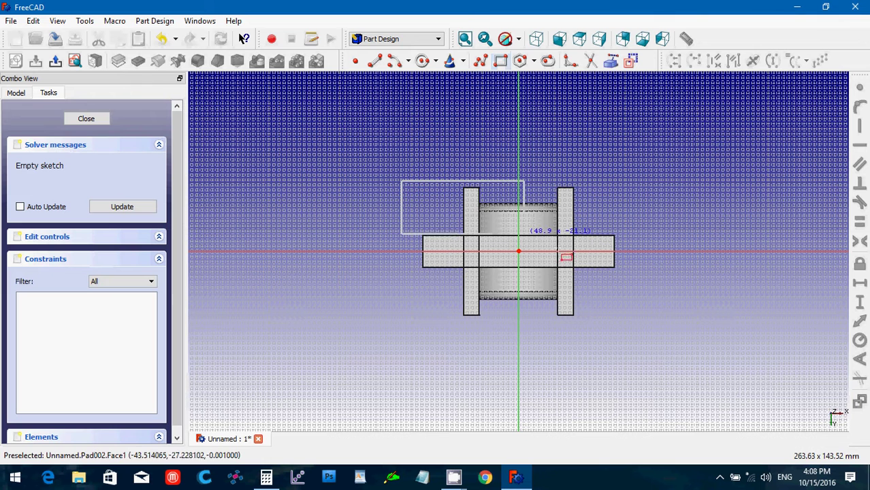
pyautogui.click(639, 317)
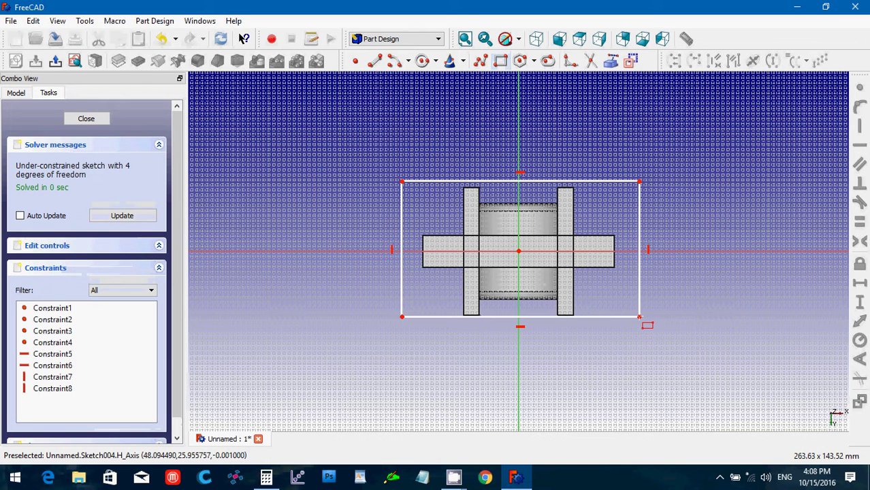
pyautogui.rightClick(479, 279)
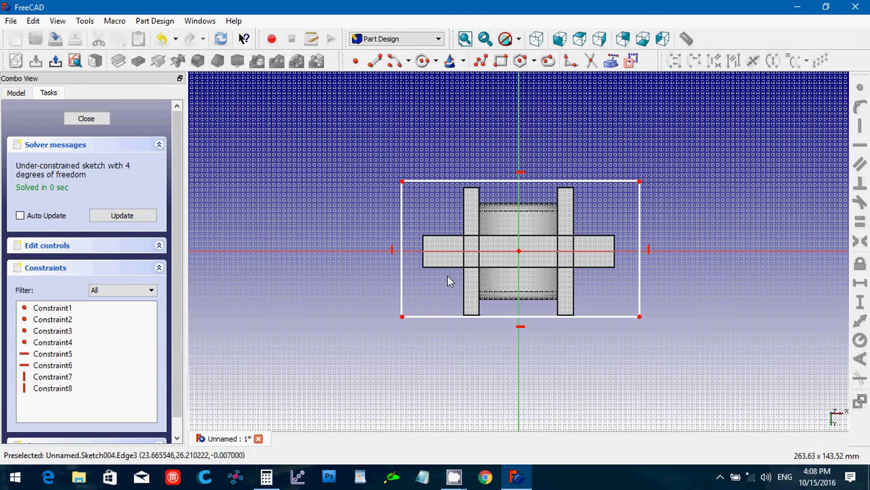
# Constrain the rectangle's vertical side to 76.2 mm and its horizontal side to 101.6 mm.
pyautogui.click(403, 275)
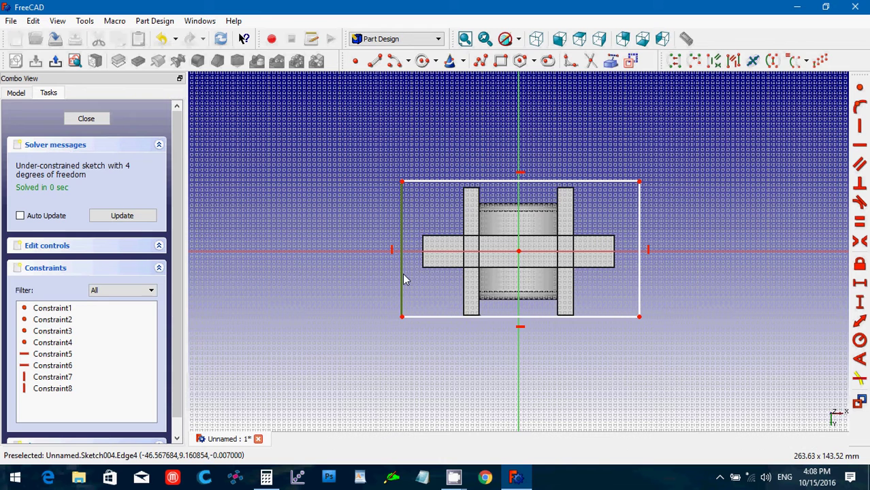
pyautogui.click(860, 302)
pyautogui.write('76.2')
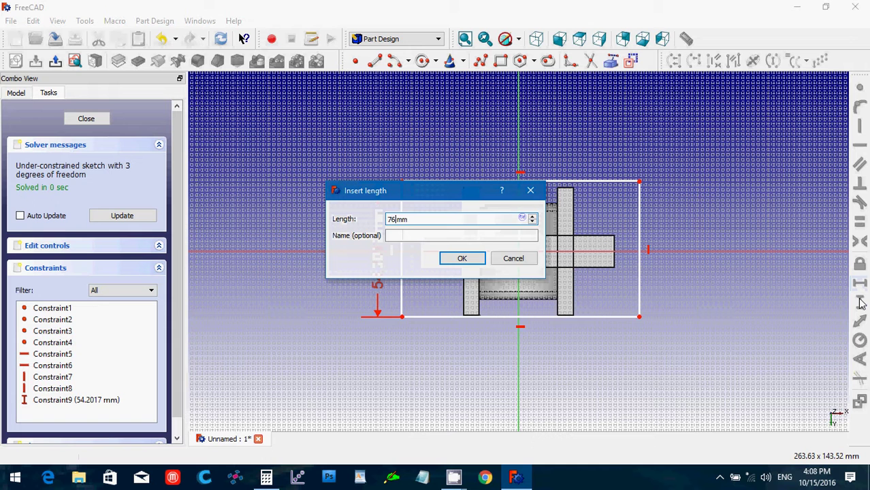
pyautogui.press('Return')
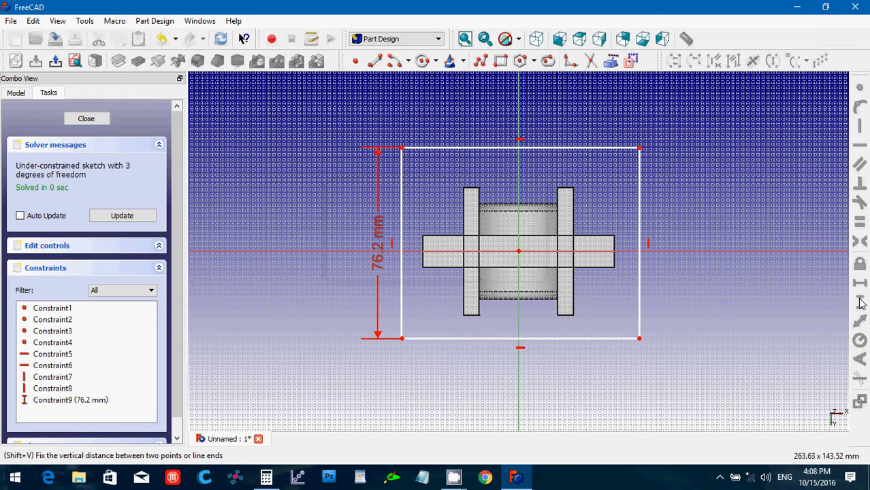
pyautogui.click(570, 339)
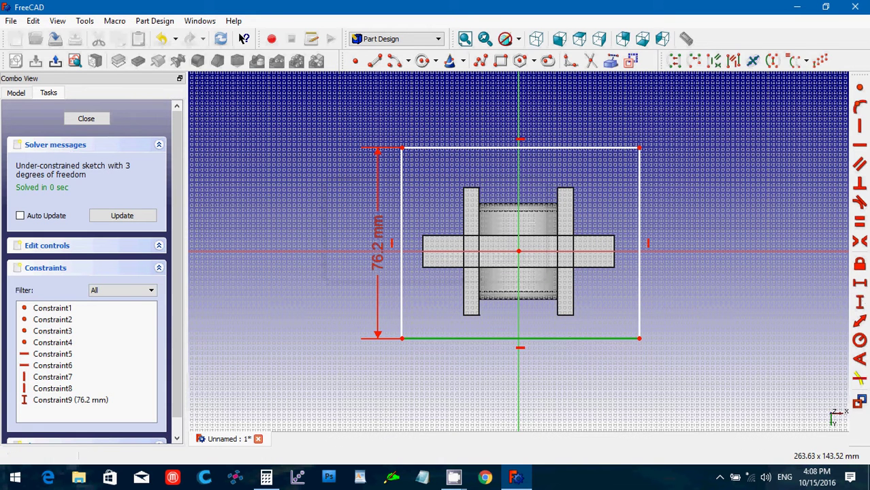
pyautogui.click(861, 284)
pyautogui.write('10')
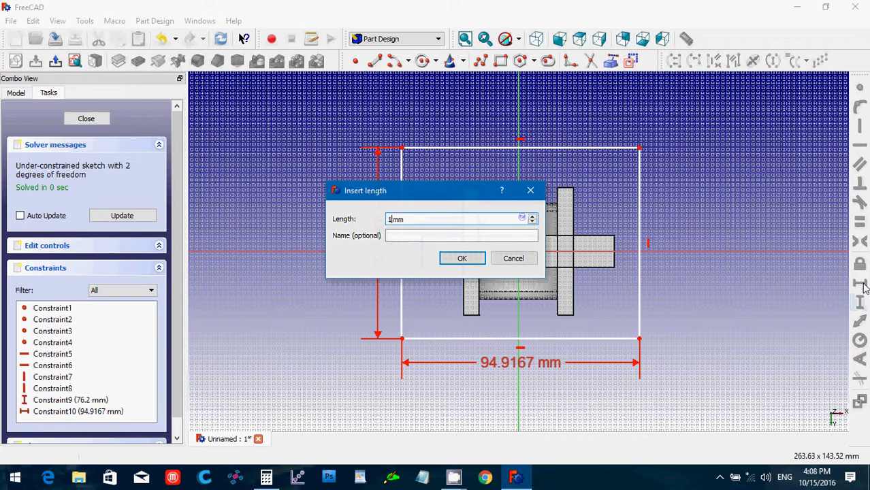
pyautogui.write('1.6')
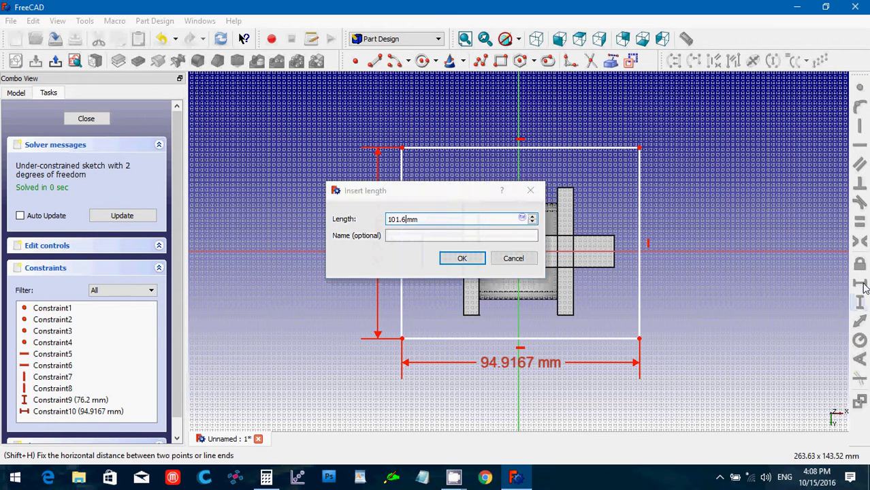
pyautogui.press('Return')
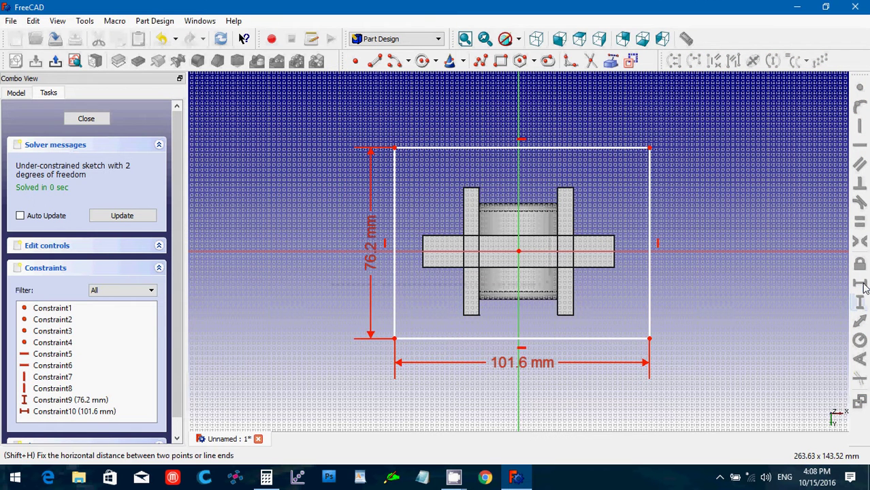
# Centre the rectangle on the origin by making its corner points symmetric about the vertical and horizontal axes.
pyautogui.click(651, 150)
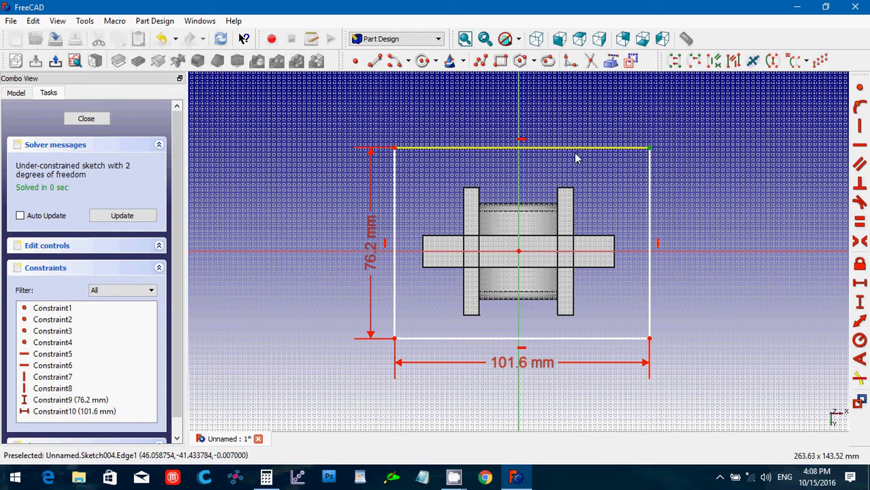
pyautogui.click(396, 149)
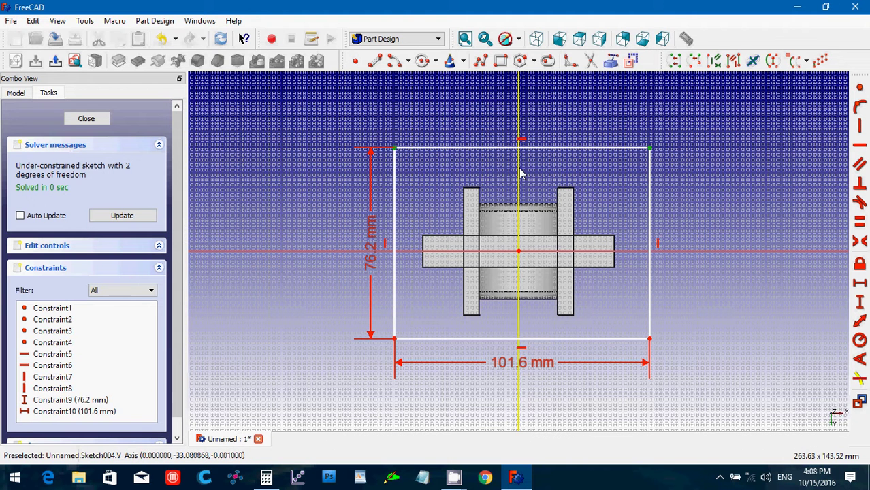
pyautogui.click(520, 169)
pyautogui.click(860, 242)
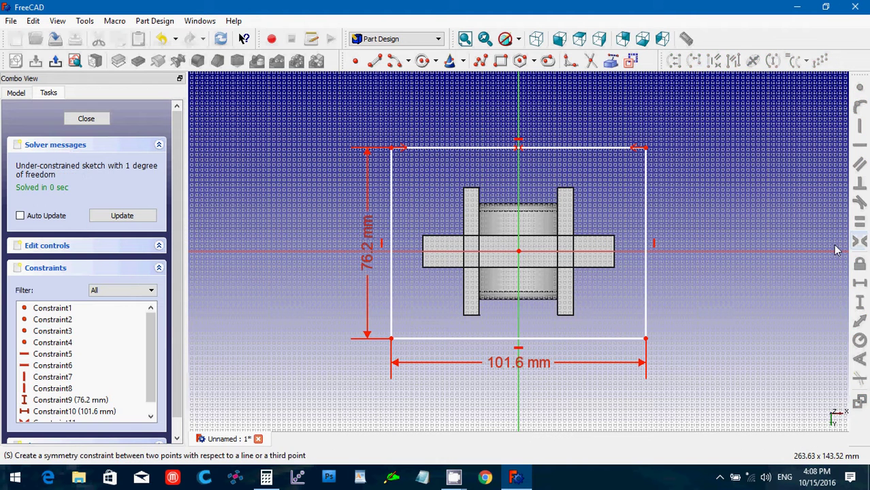
pyautogui.click(646, 338)
pyautogui.click(647, 149)
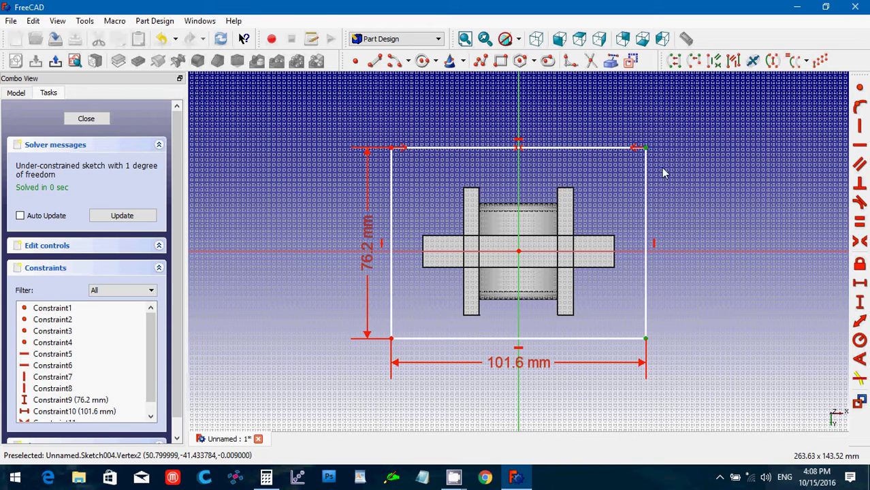
pyautogui.click(667, 254)
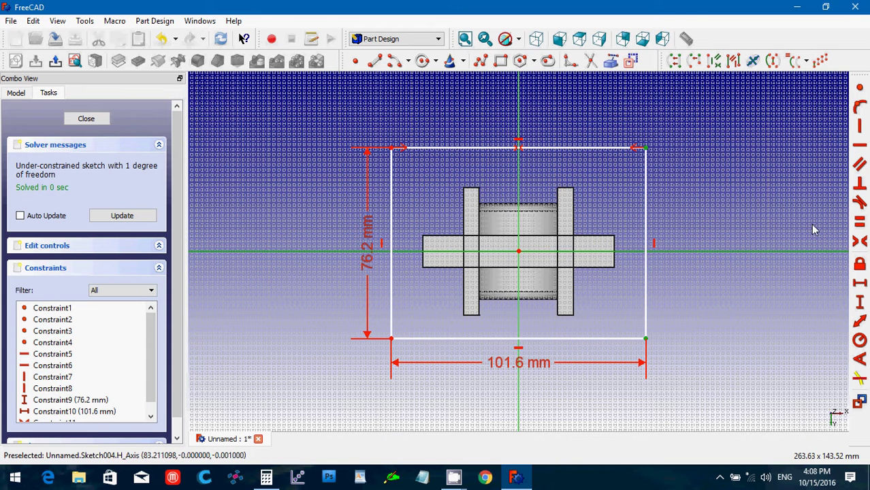
pyautogui.click(862, 244)
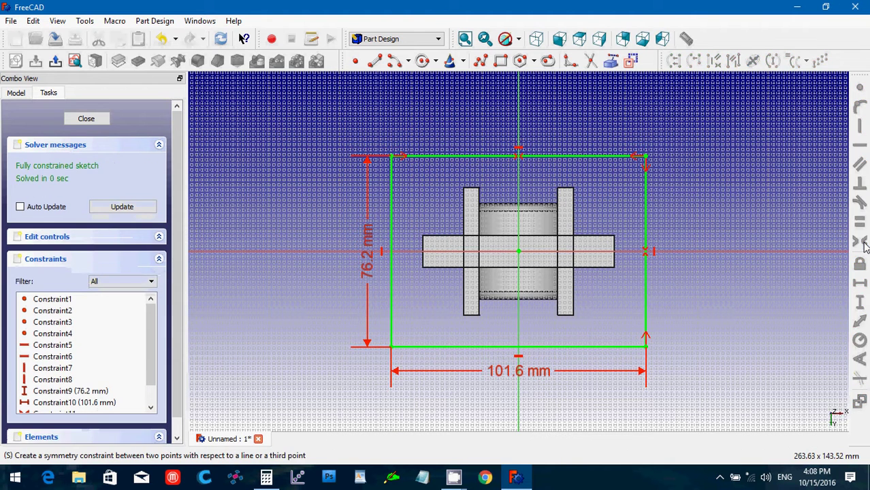
# Round all four corners of the rectangle with sketch fillets.
pyautogui.click(573, 64)
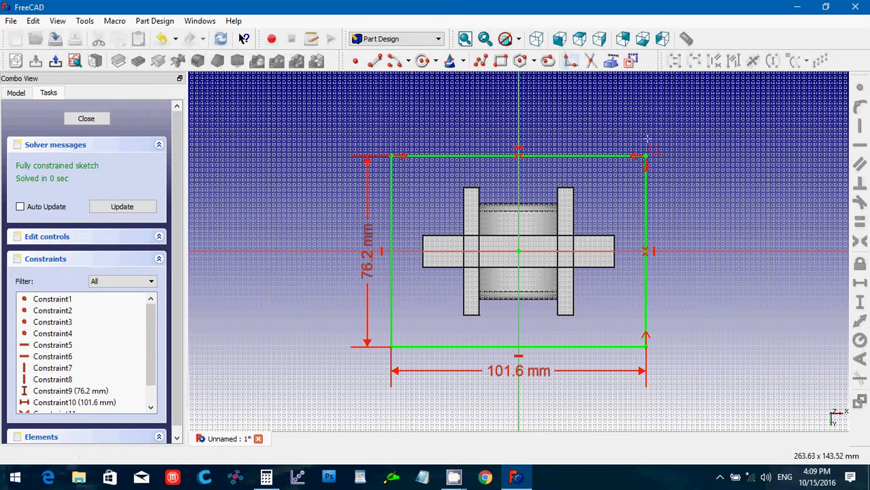
pyautogui.click(646, 158)
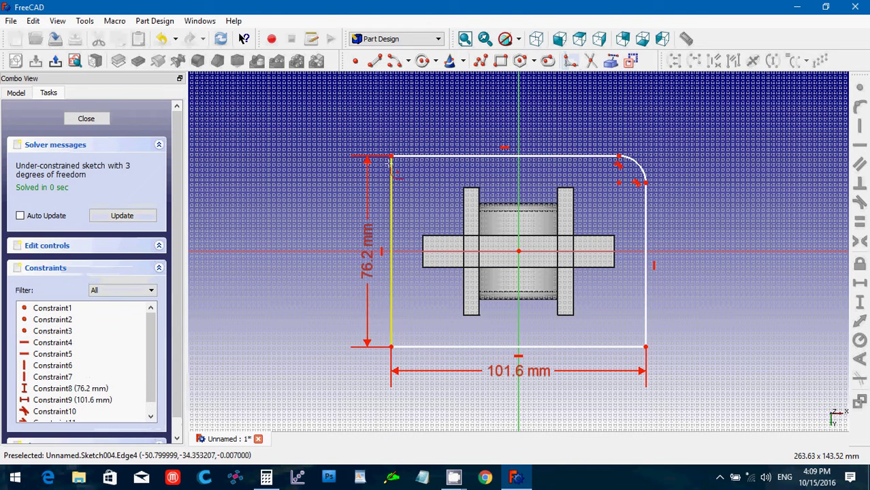
pyautogui.click(392, 158)
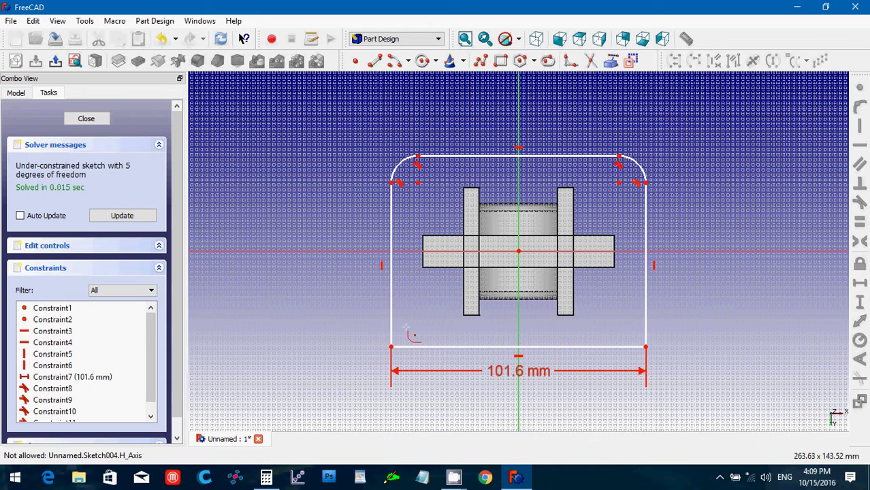
pyautogui.click(392, 348)
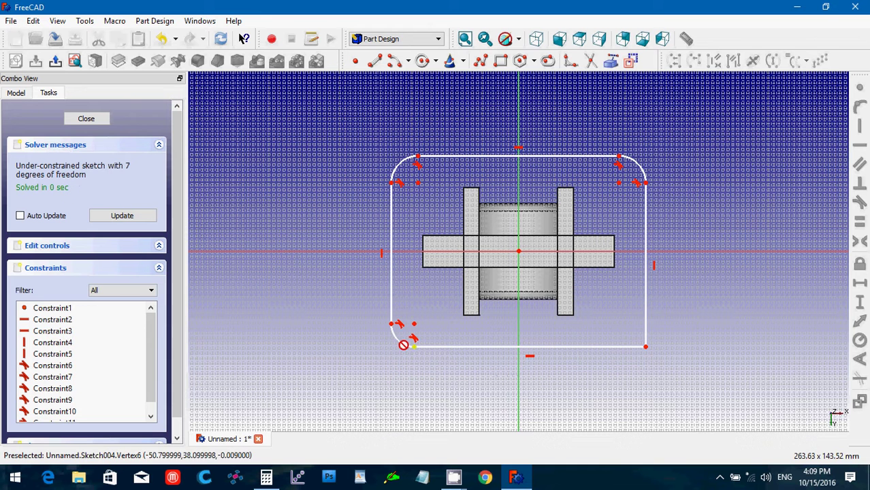
pyautogui.click(646, 347)
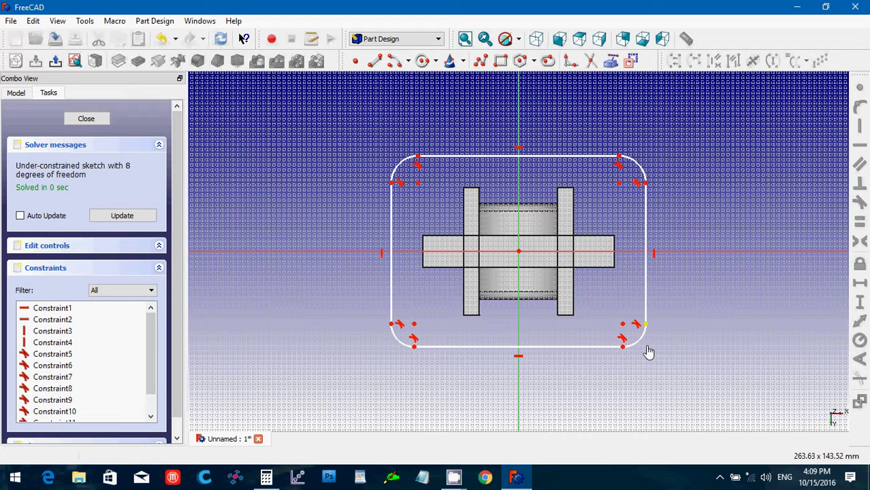
# Close the rounded rectangle sketch and pad it by a length of 12.75 mm.
pyautogui.click(85, 119)
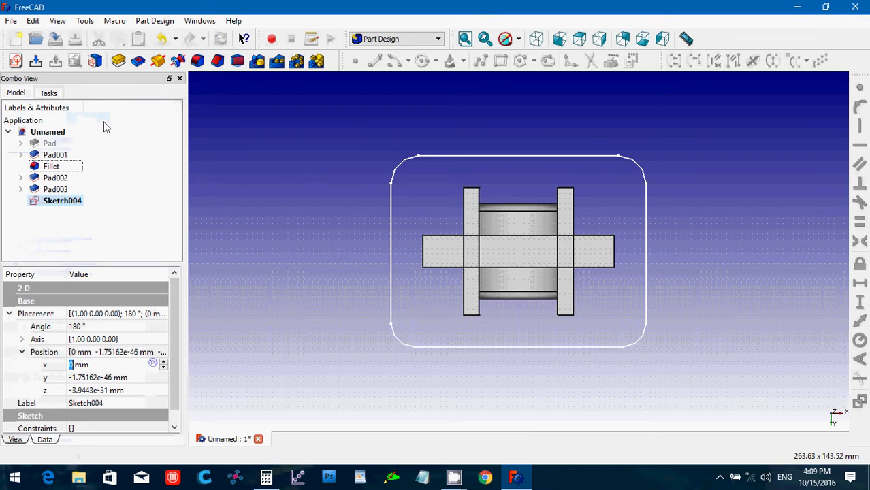
pyautogui.click(118, 61)
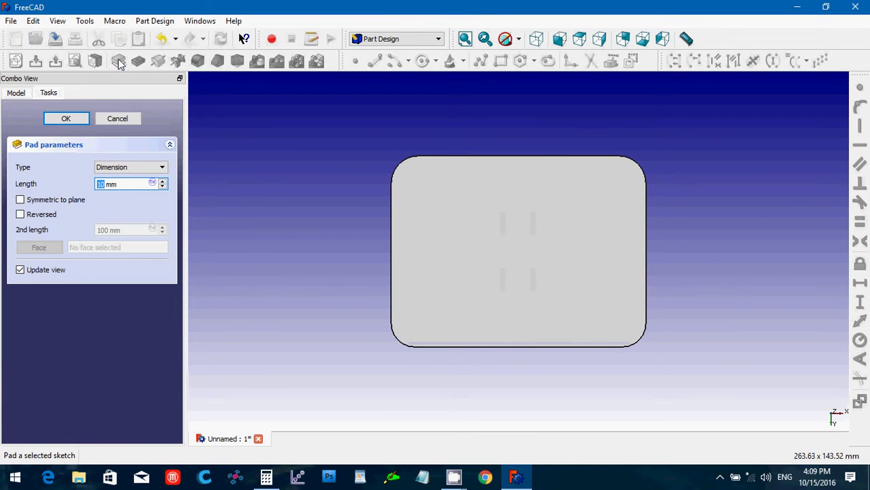
pyautogui.write('12.7')
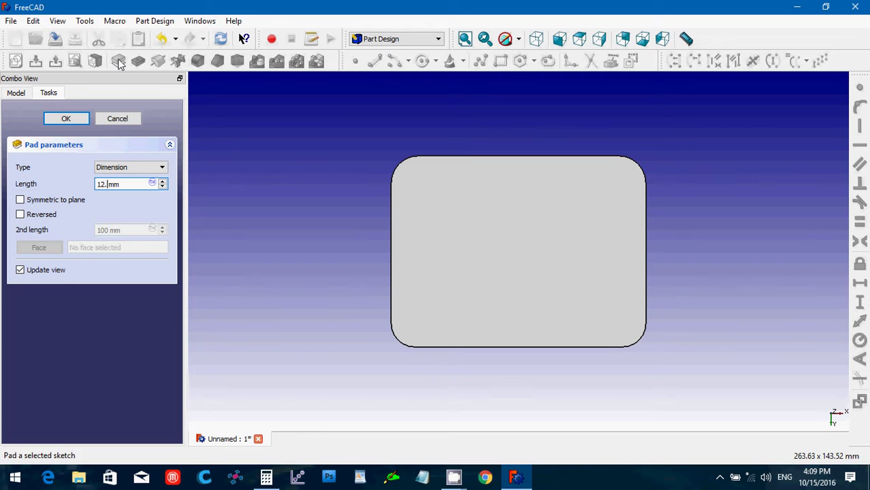
pyautogui.write('5')
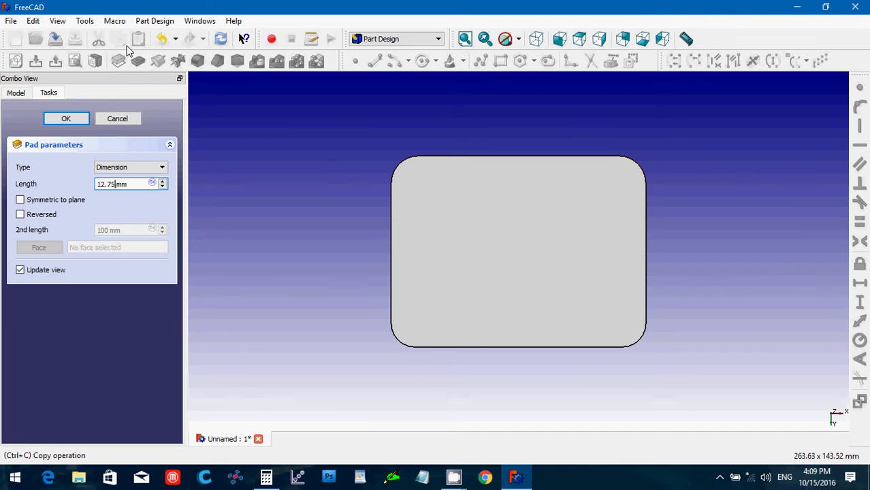
pyautogui.click(66, 120)
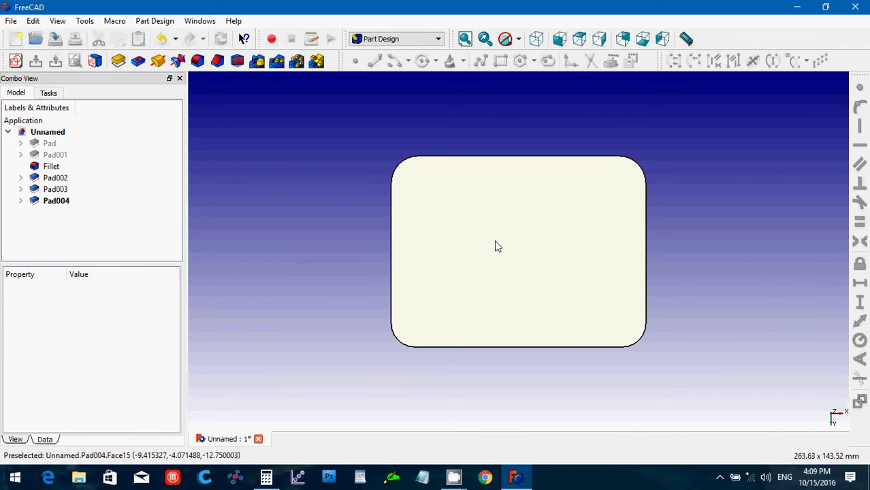
# Start a sketch on the base plate's bottom face and draw a circle centred at about (-40, 27) mm, near the upper-left corner.
pyautogui.click(496, 246)
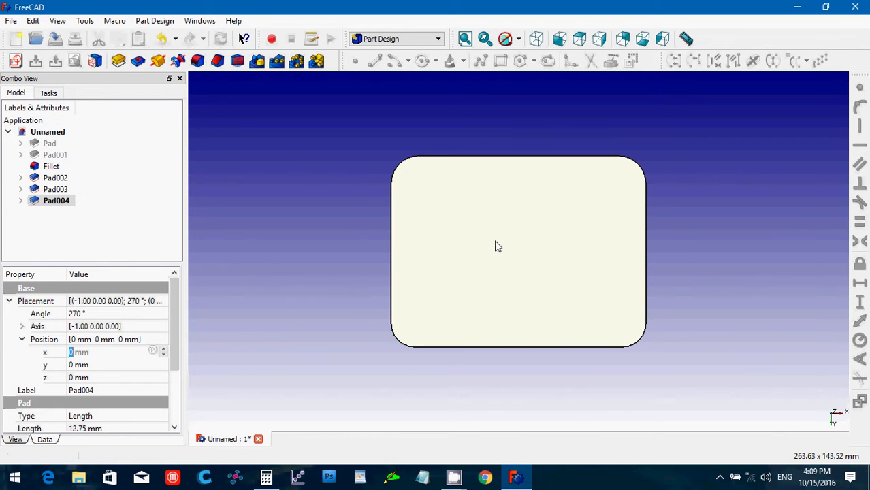
pyautogui.click(19, 62)
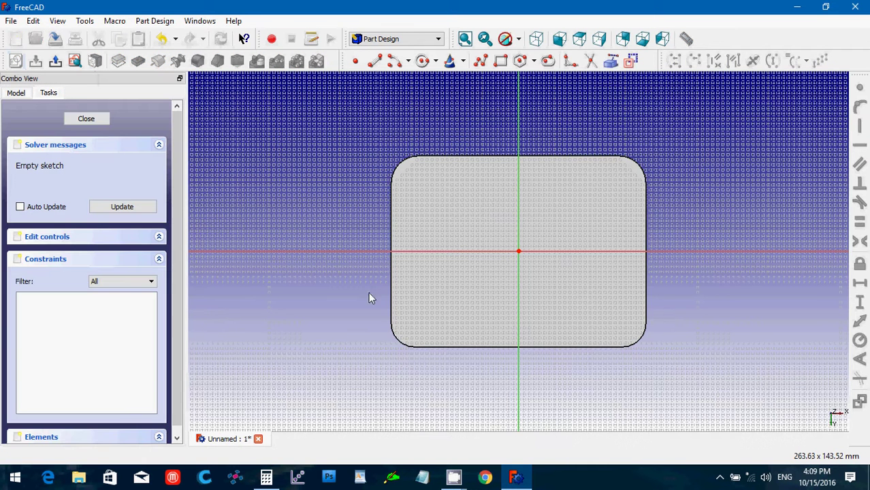
pyautogui.click(422, 62)
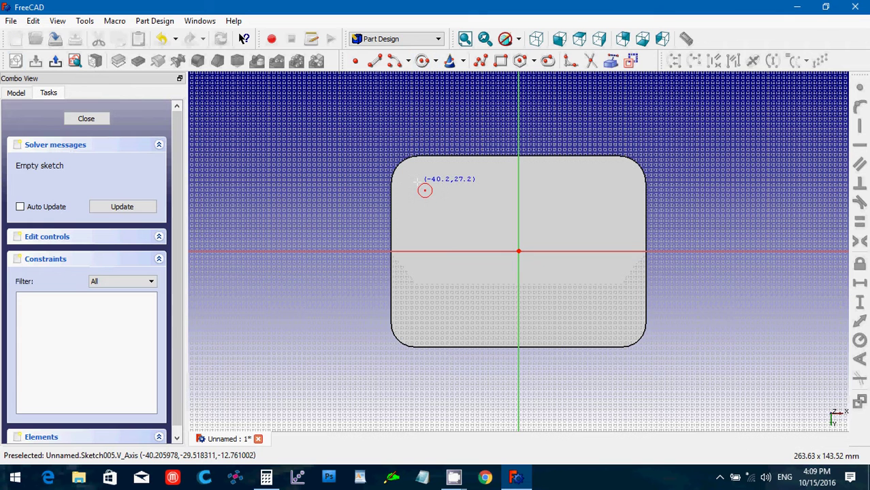
pyautogui.click(417, 181)
pyautogui.click(407, 176)
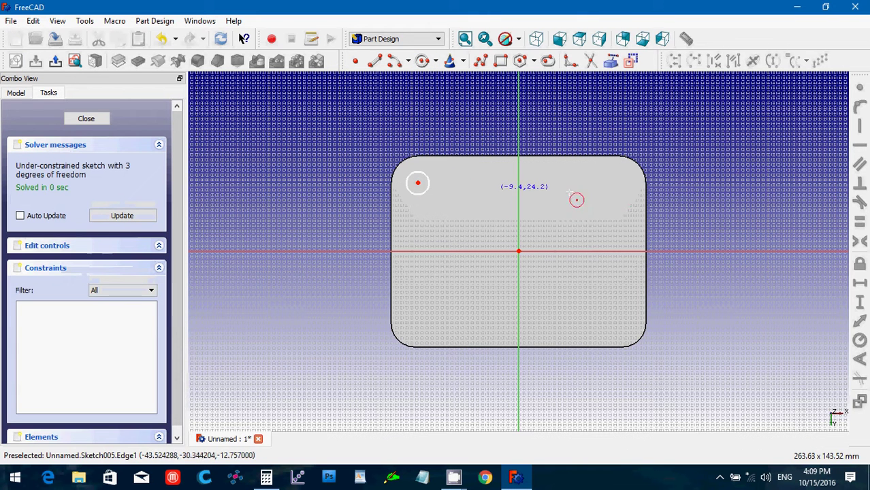
# Draw circles near the plate's upper-right, lower-right and lower-left corners, the lower-left one about 5.8 mm in radius.
pyautogui.click(623, 185)
pyautogui.click(615, 178)
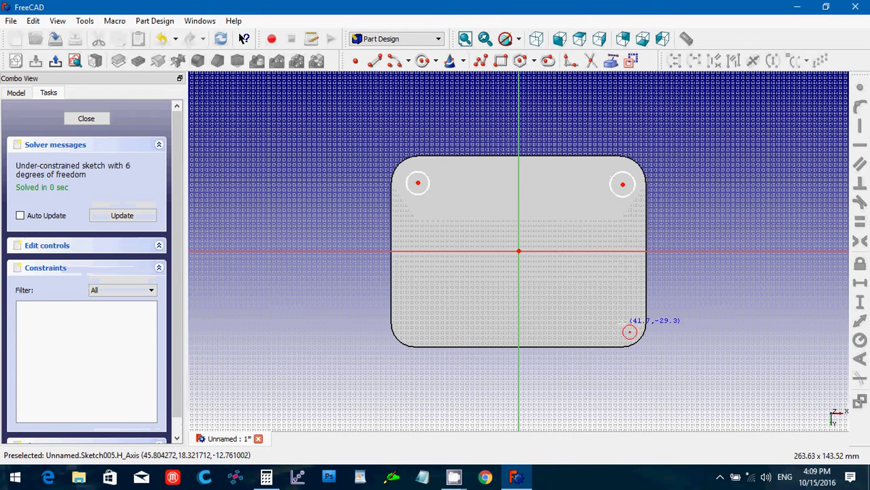
pyautogui.click(622, 324)
pyautogui.click(615, 318)
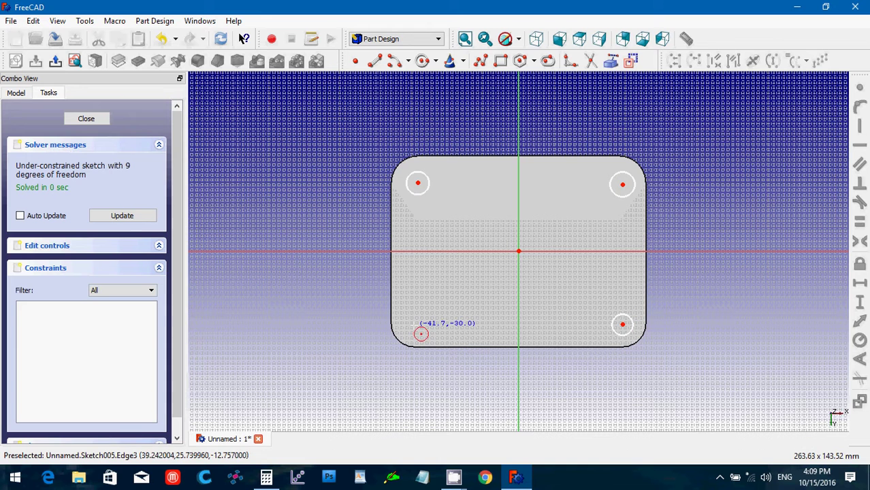
pyautogui.click(414, 326)
pyautogui.click(415, 318)
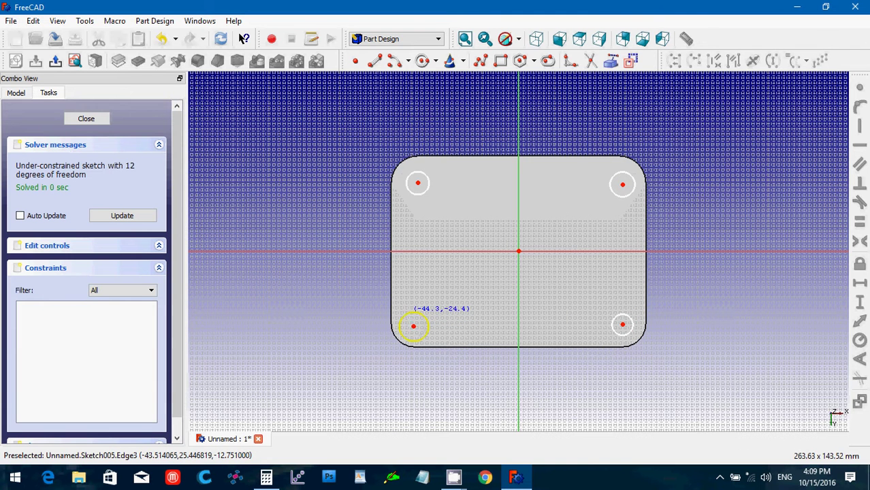
pyautogui.press('Escape')
# Constrain the radius of the lower-left circle to 6.35 mm.
pyautogui.click(423, 322)
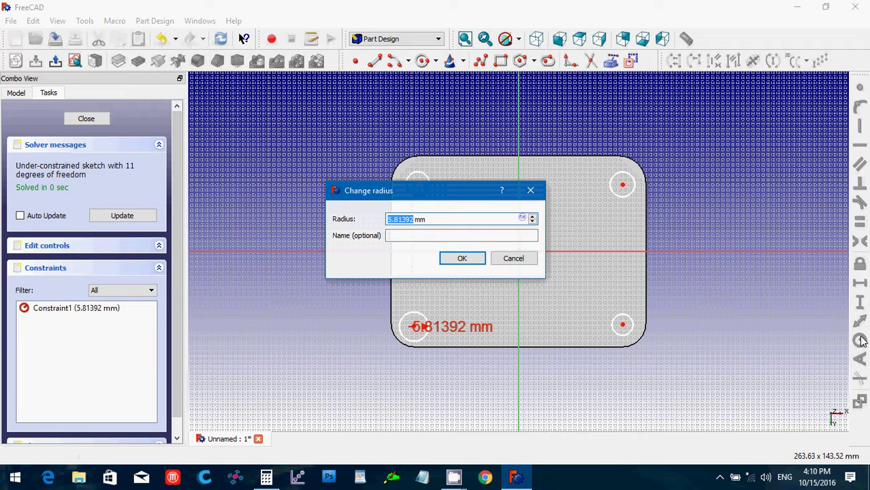
pyautogui.write('6.35')
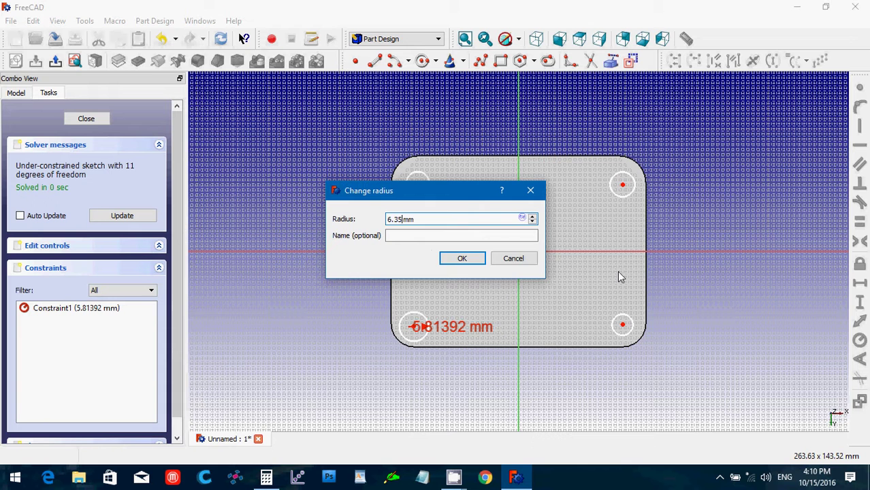
pyautogui.click(462, 258)
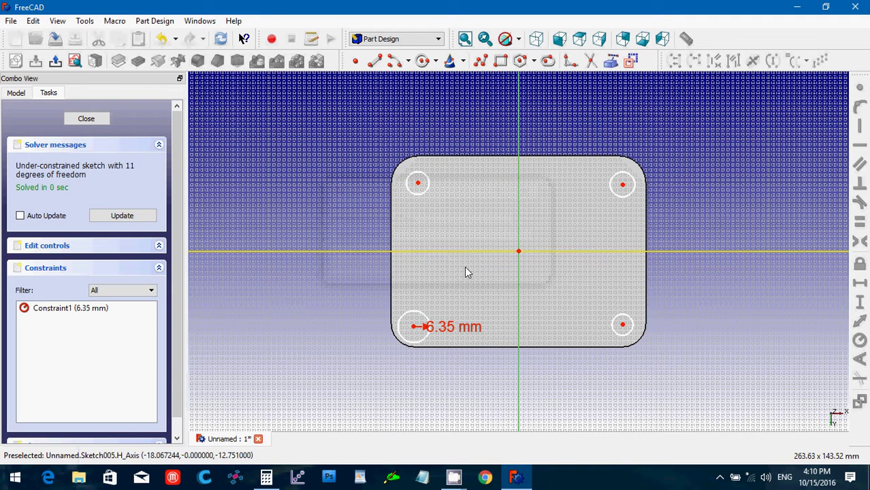
# Make all four corner circles equal in size with an equality constraint.
pyautogui.click(420, 317)
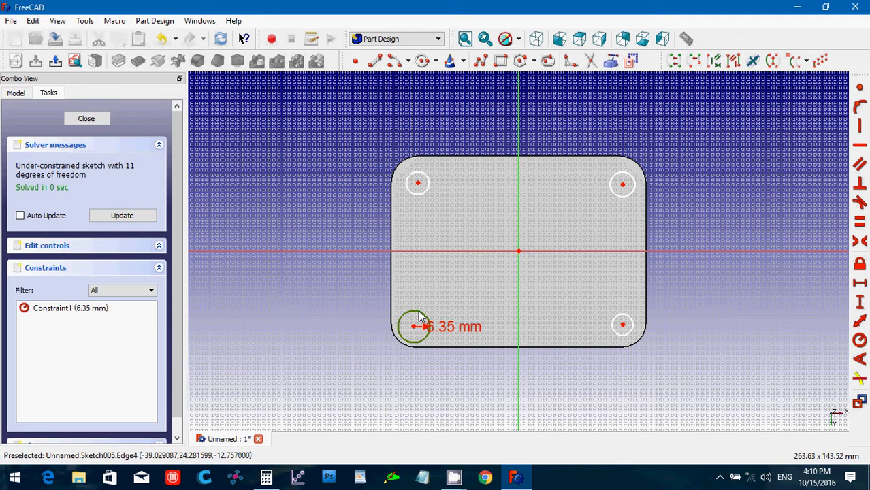
pyautogui.click(417, 175)
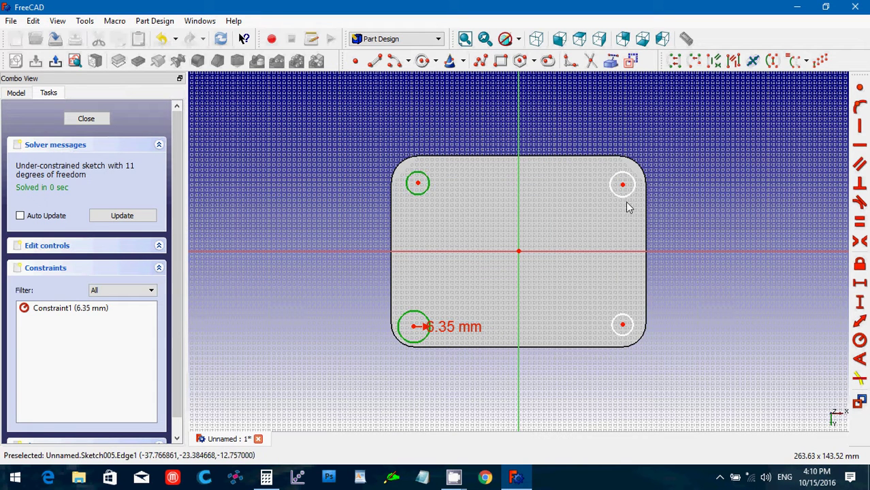
pyautogui.click(631, 195)
pyautogui.click(616, 326)
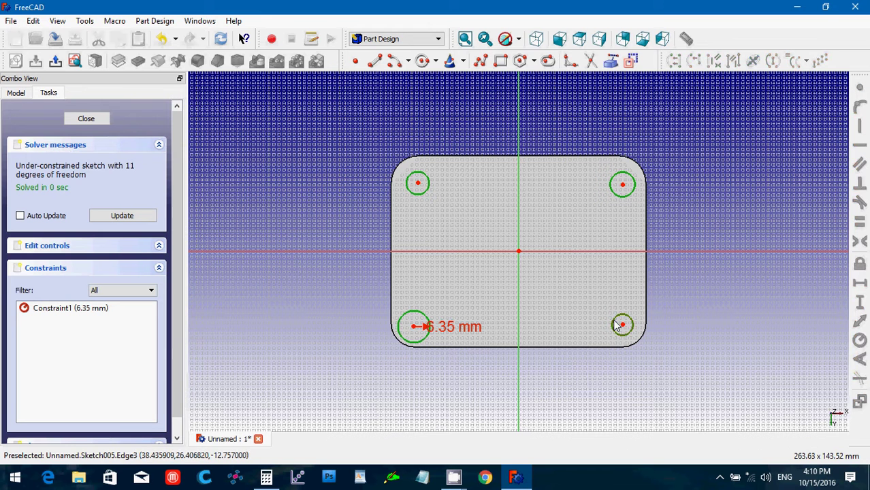
pyautogui.click(861, 223)
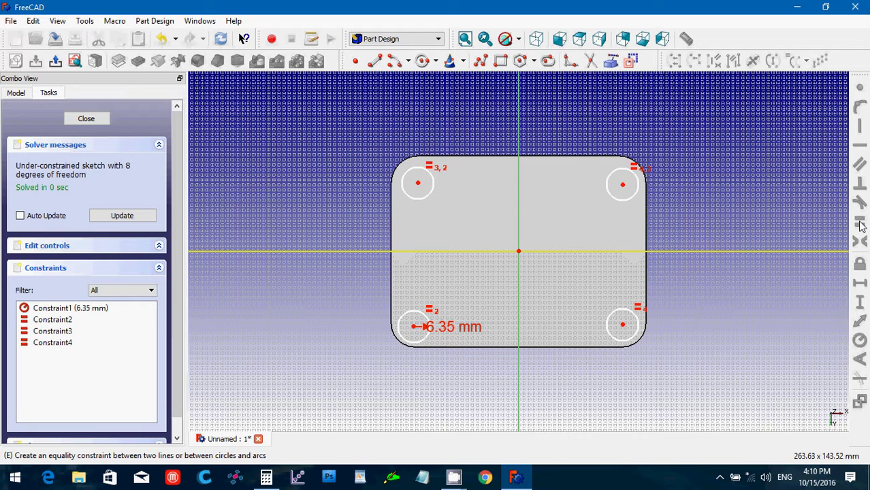
# Constrain the vertical distance between the upper-right circle's centre and the horizontal axis to 24 mm.
pyautogui.click(623, 186)
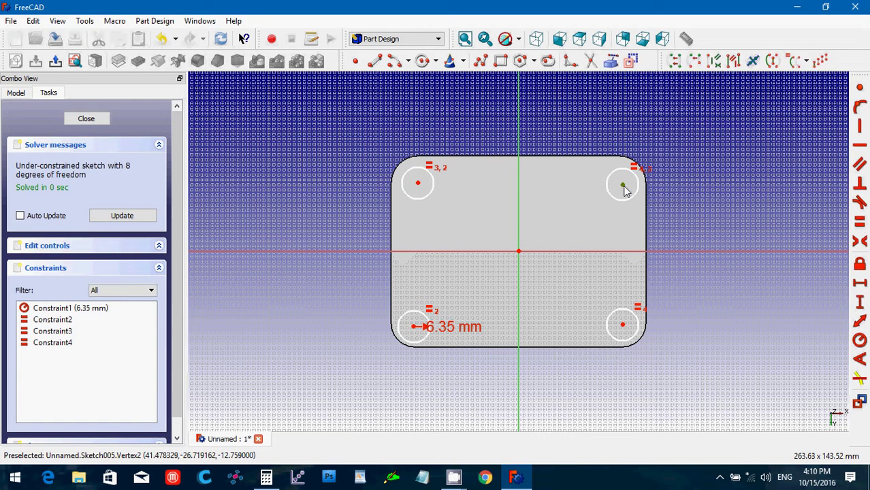
pyautogui.click(629, 252)
pyautogui.click(862, 307)
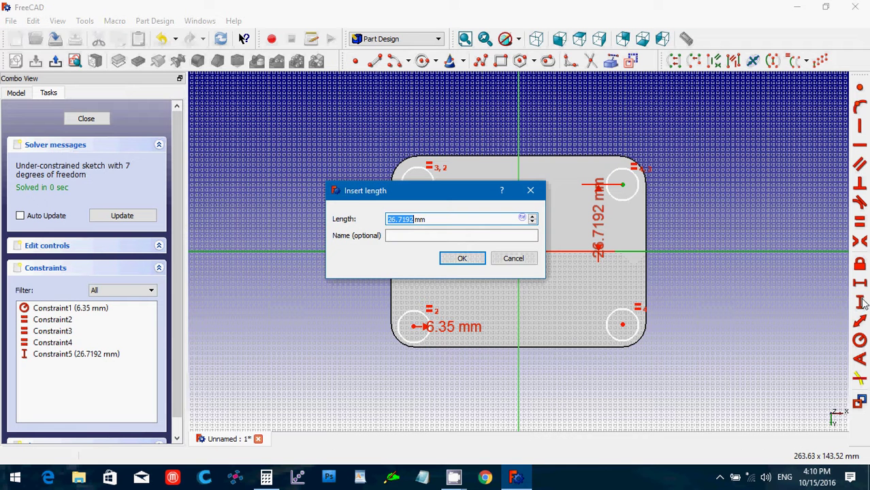
pyautogui.write('2')
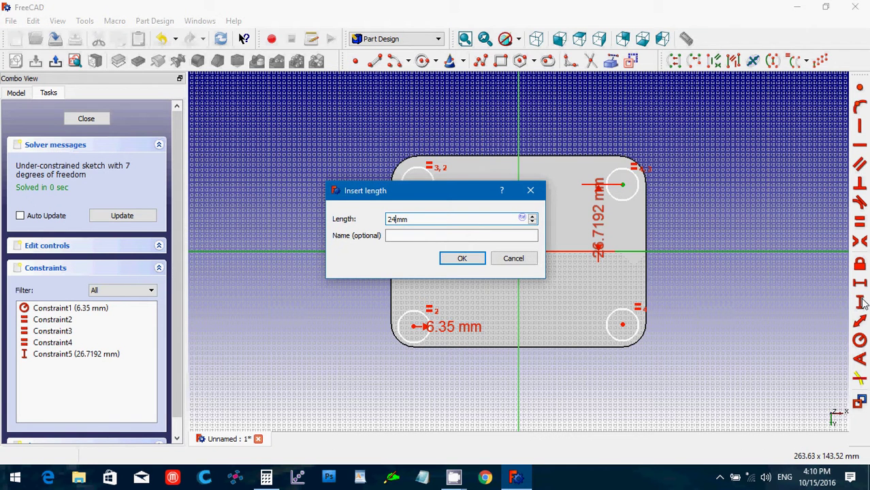
pyautogui.write('4')
pyautogui.press('Return')
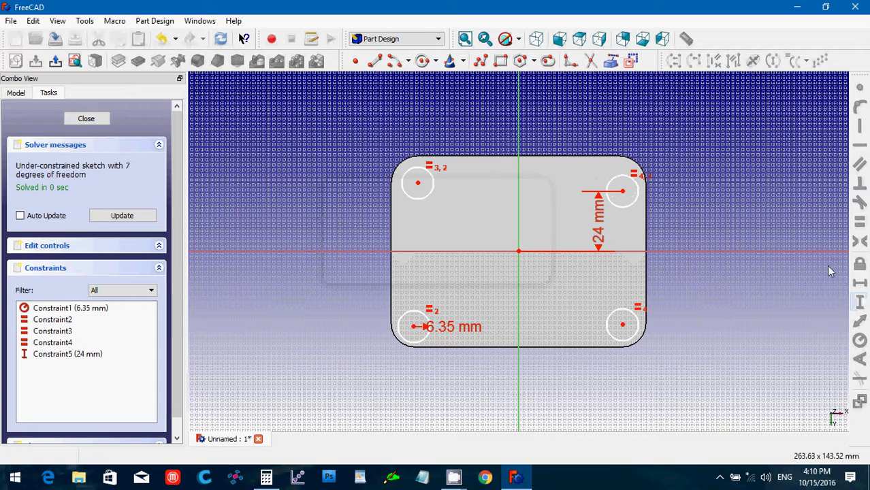
# Constrain the vertical distance between the lower-right circle's centre and the horizontal axis to 24 mm.
pyautogui.click(623, 327)
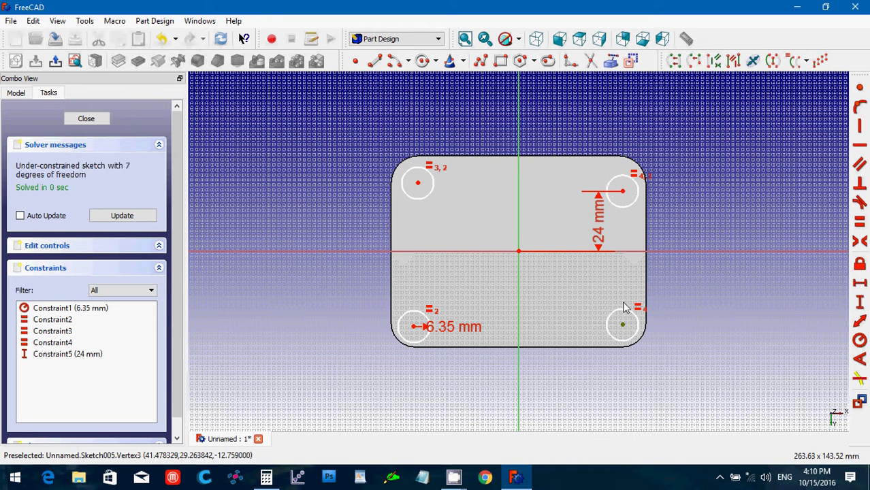
pyautogui.click(624, 253)
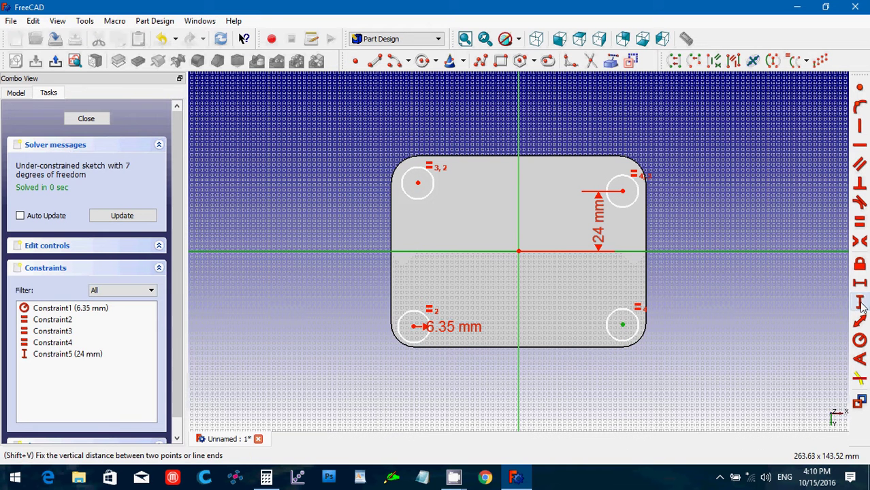
pyautogui.click(861, 304)
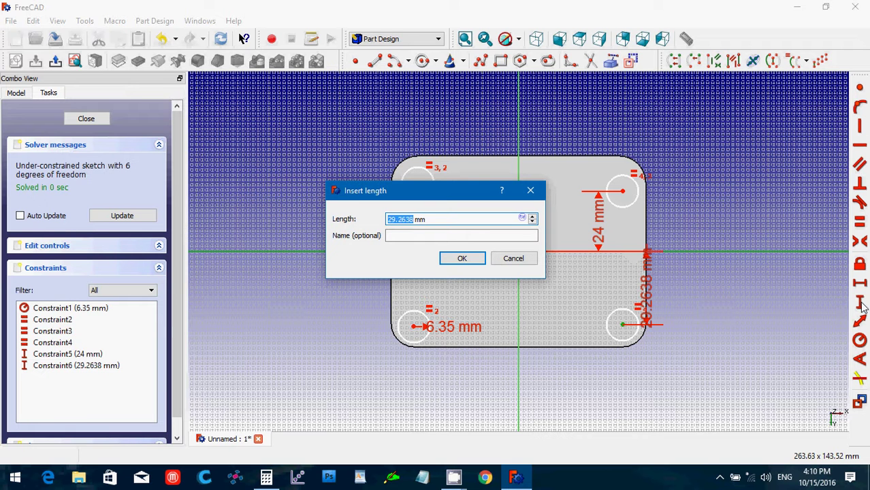
pyautogui.write('24')
pyautogui.press('Return')
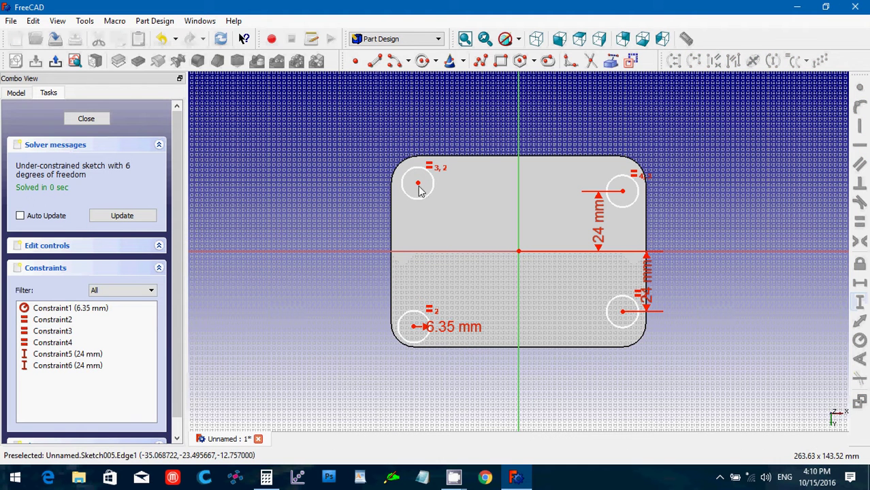
# Constrain the vertical distance between the upper-left circle's centre and the horizontal axis to 24 mm.
pyautogui.click(417, 183)
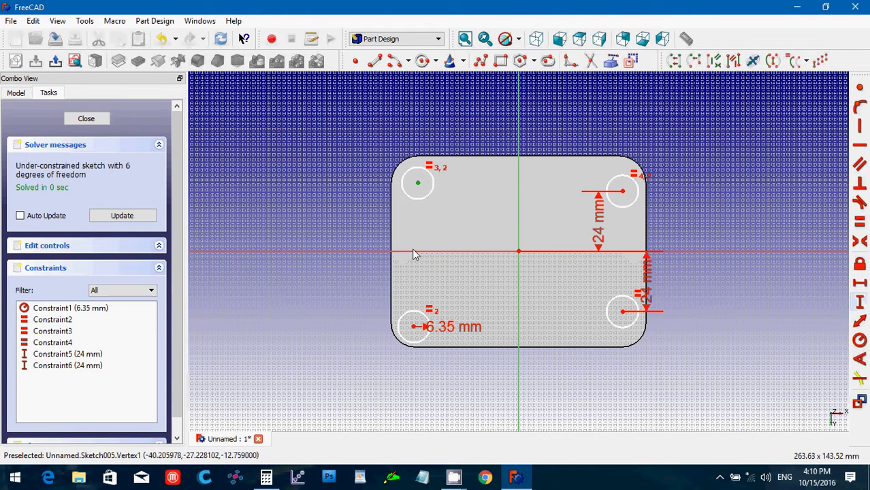
pyautogui.click(414, 252)
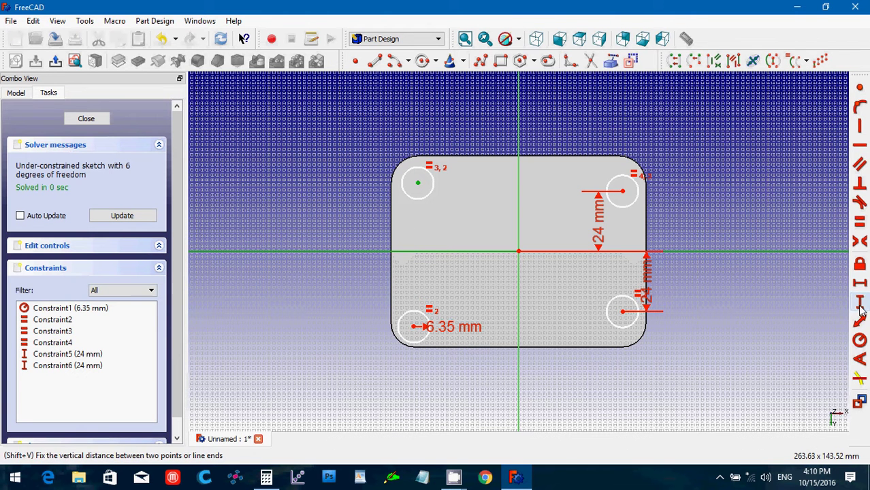
pyautogui.click(860, 307)
pyautogui.write('24')
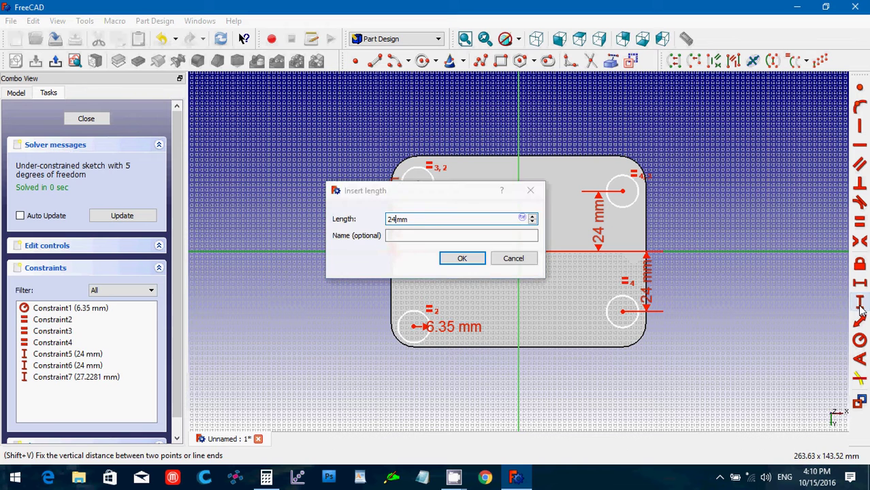
pyautogui.press('Return')
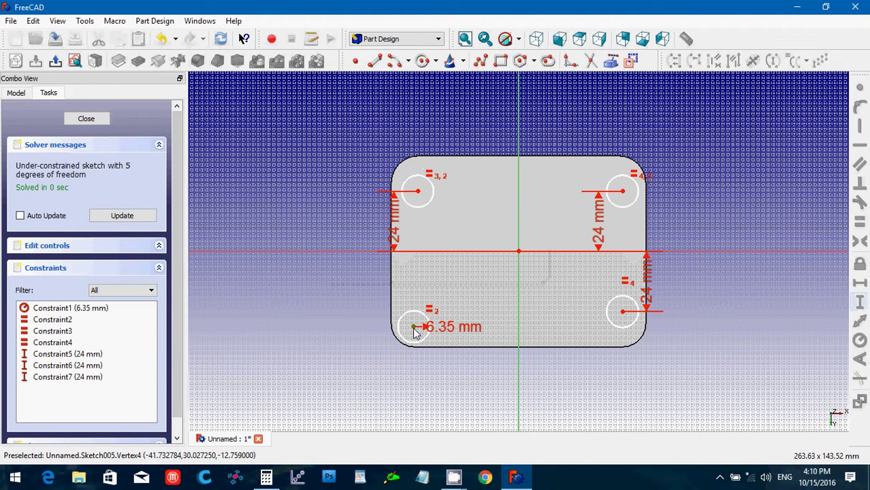
# Constrain the vertical distance between the lower-left circle's centre and the horizontal axis to 24 mm.
pyautogui.click(412, 252)
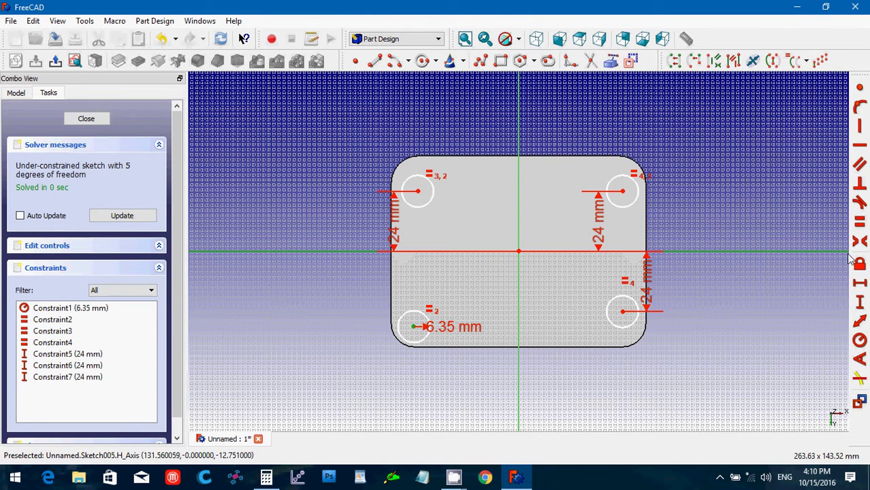
pyautogui.click(860, 307)
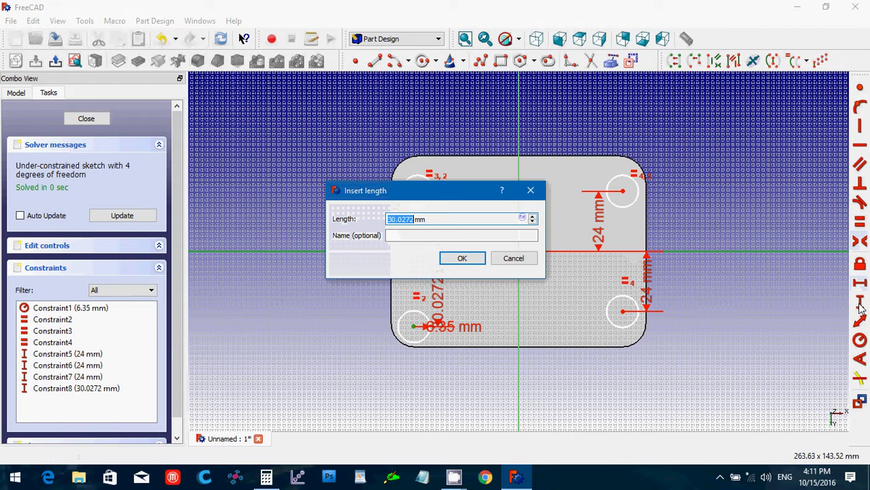
pyautogui.write('24')
pyautogui.press('Return')
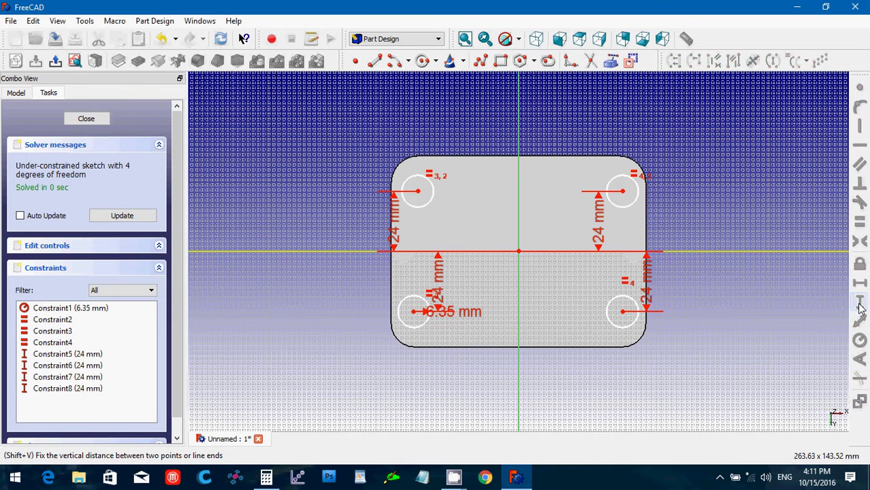
# Constrain the horizontal distance between the upper-right circle's centre and the vertical axis to 38 mm.
pyautogui.click(622, 192)
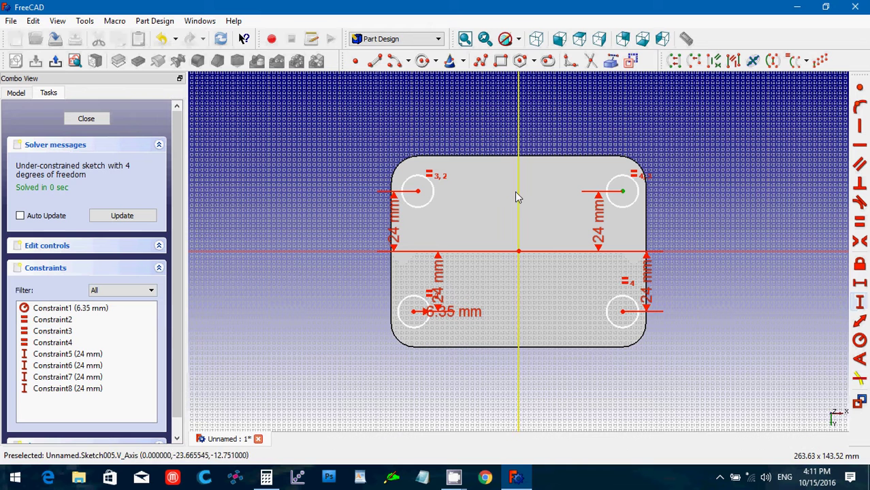
pyautogui.click(859, 283)
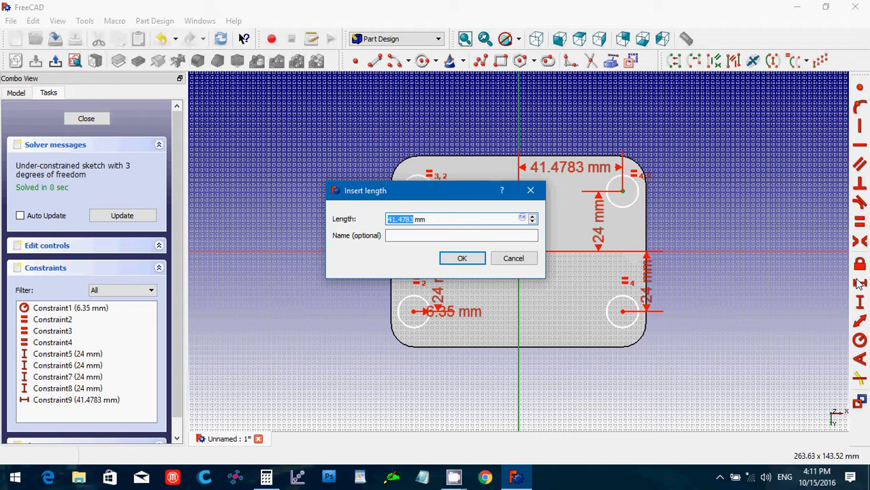
pyautogui.write('38')
pyautogui.press('Return')
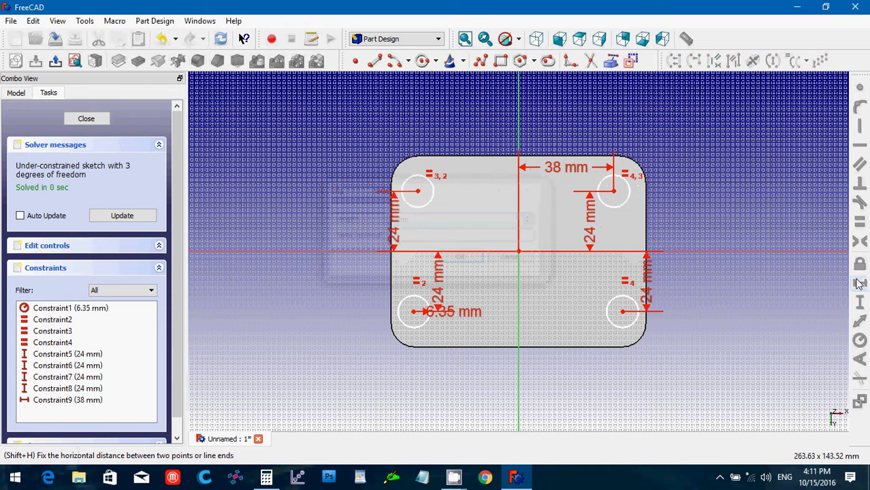
# Make the two upper circles' centres symmetric about the vertical axis.
pyautogui.click(614, 192)
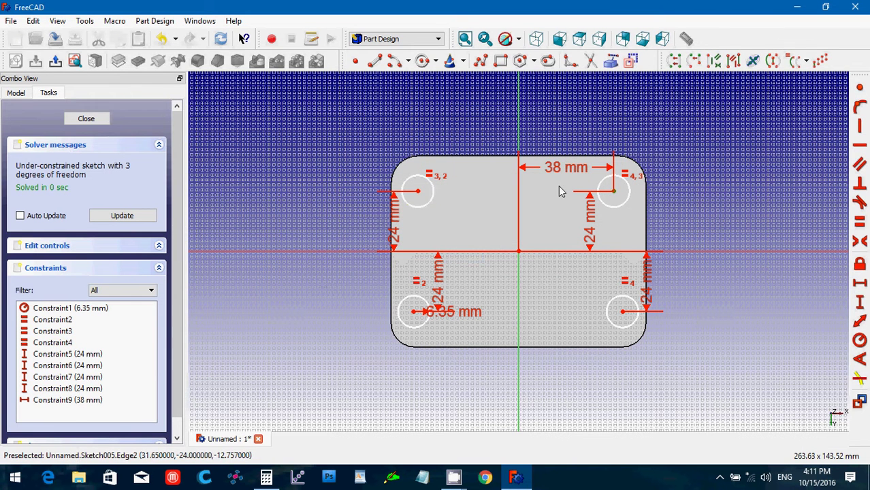
pyautogui.click(418, 191)
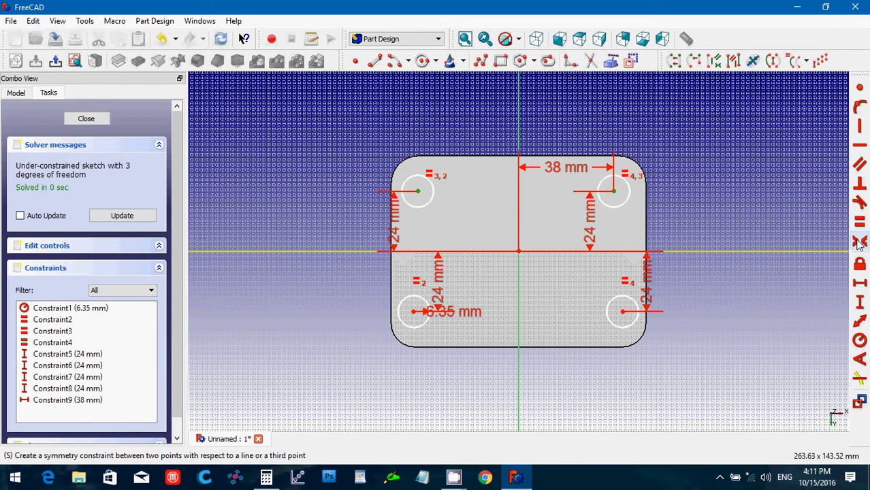
pyautogui.click(859, 242)
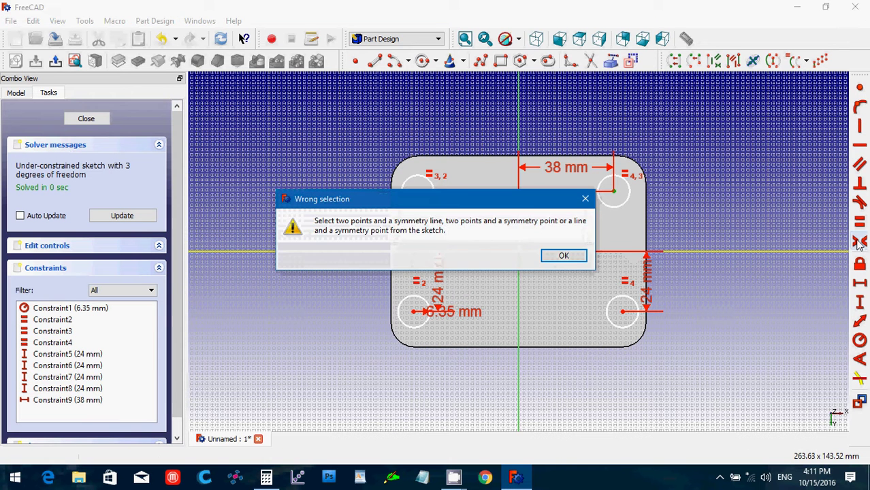
pyautogui.click(564, 256)
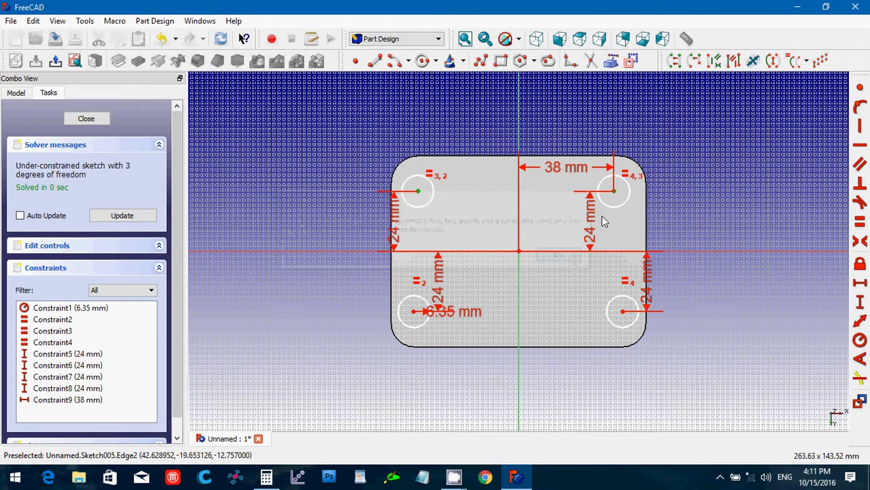
pyautogui.click(519, 379)
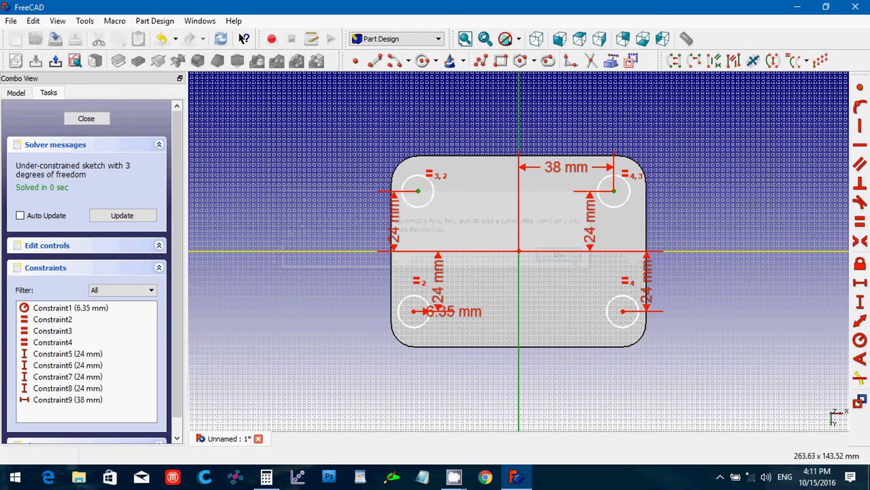
pyautogui.click(861, 242)
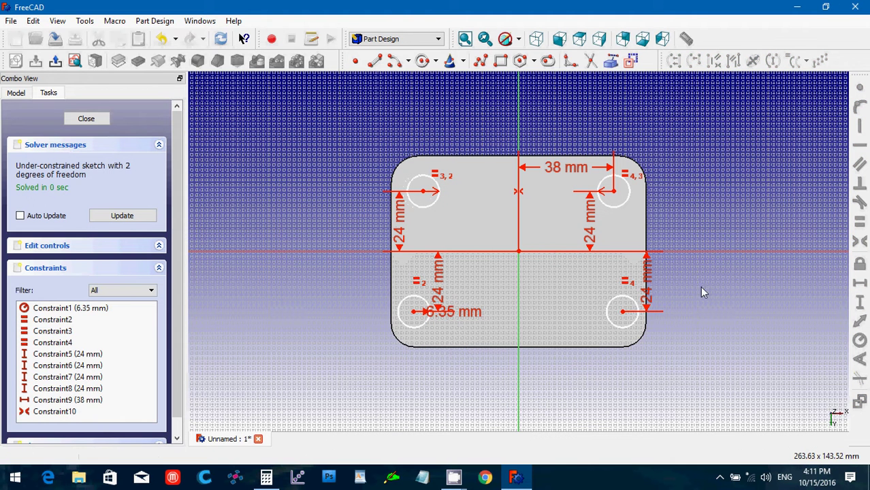
# Constrain the horizontal distance between the lower-right circle's centre and the vertical axis to 38 mm.
pyautogui.click(624, 313)
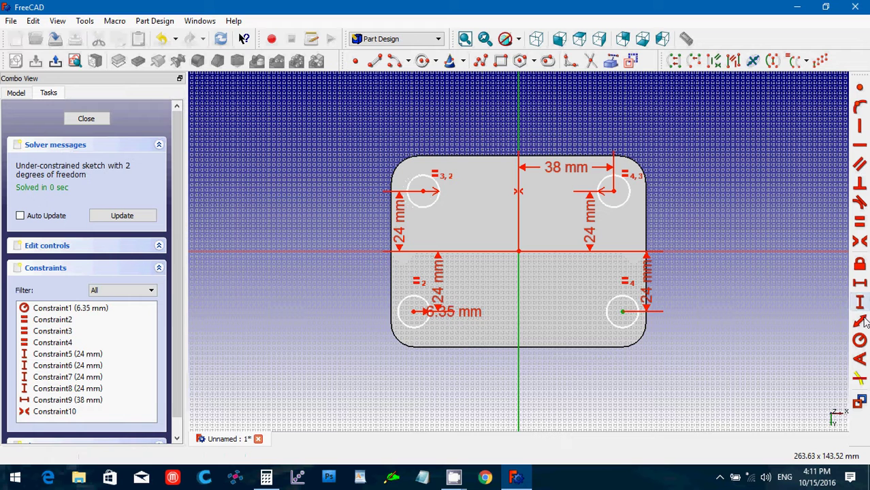
pyautogui.click(865, 290)
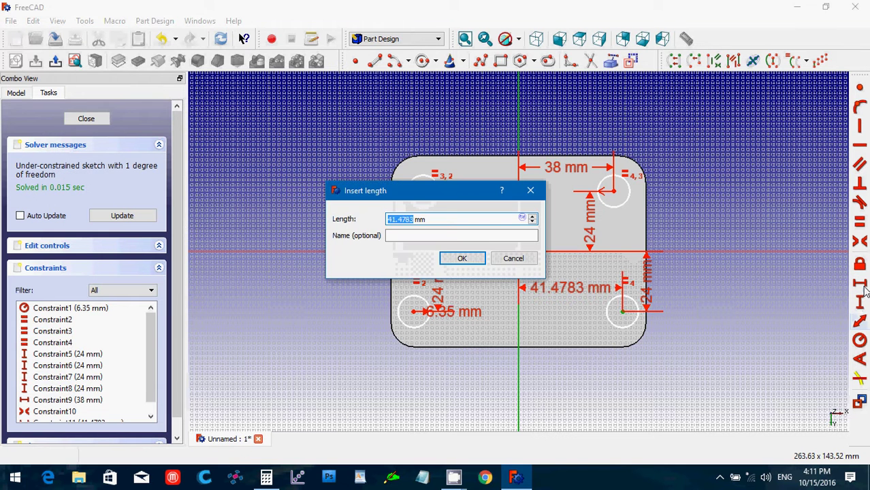
pyautogui.write('38')
pyautogui.press('Return')
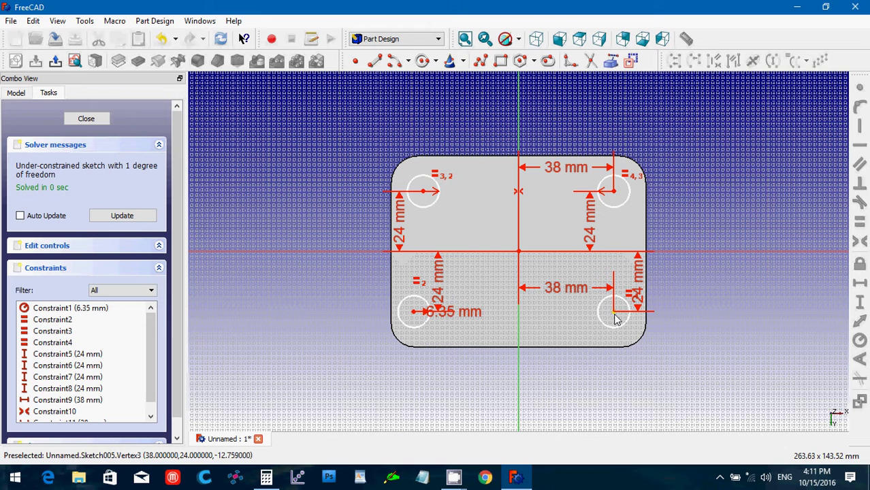
# Make the two lower circles' centres symmetric about the vertical axis and close the sketch.
pyautogui.click(413, 312)
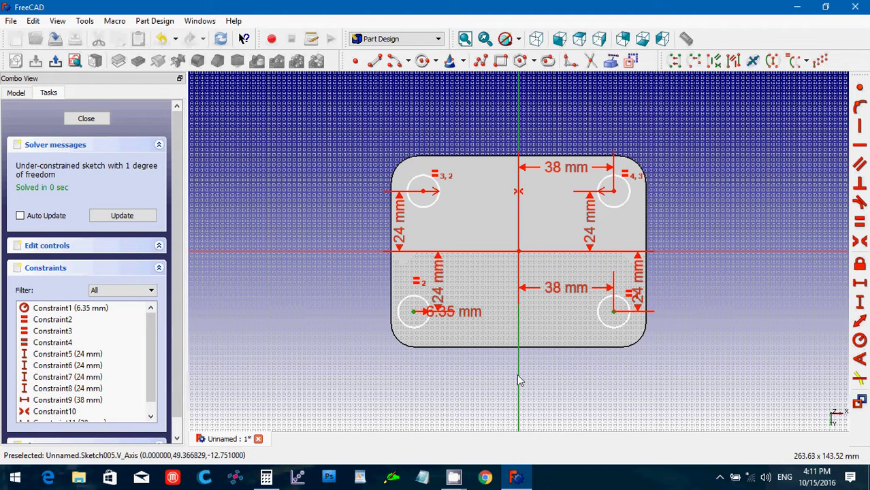
pyautogui.click(861, 241)
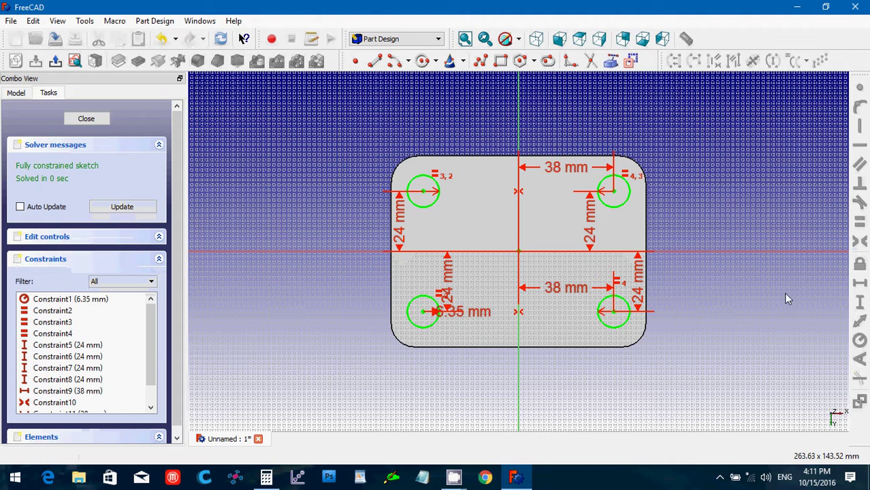
pyautogui.click(86, 120)
# Pocket the four circles through all of the base plate and show the part in isometric view.
pyautogui.click(139, 62)
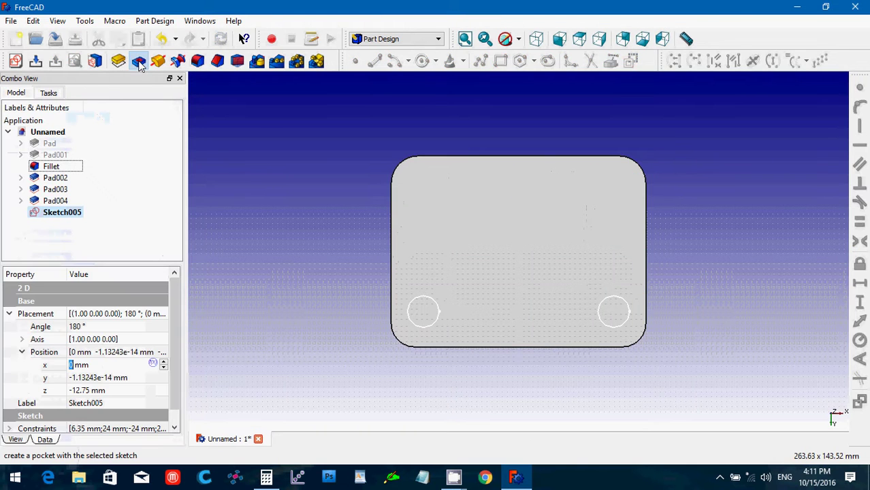
pyautogui.click(126, 168)
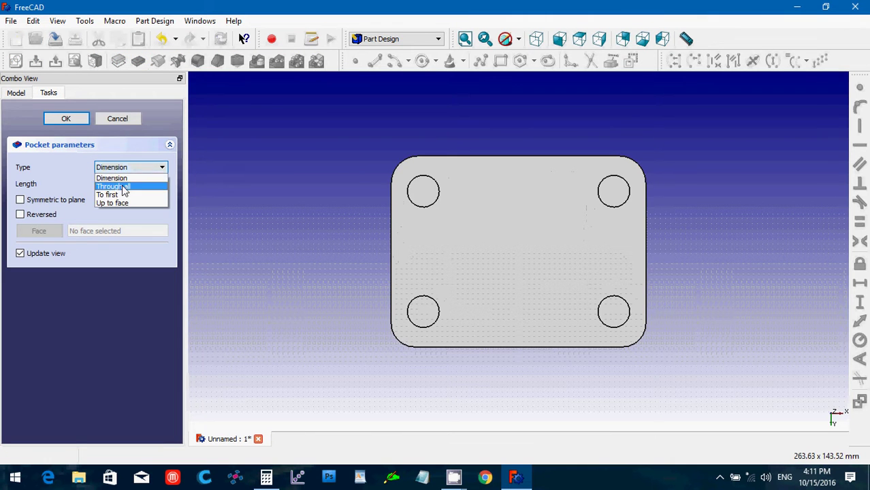
pyautogui.click(121, 185)
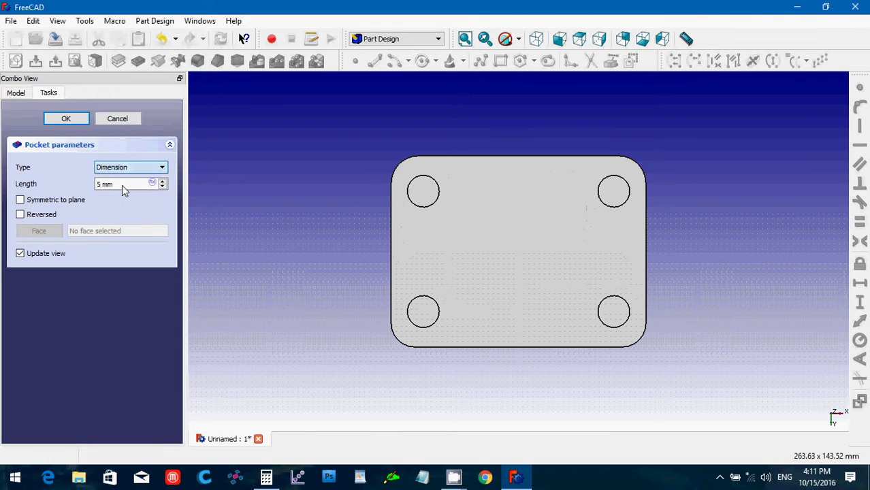
pyautogui.click(68, 120)
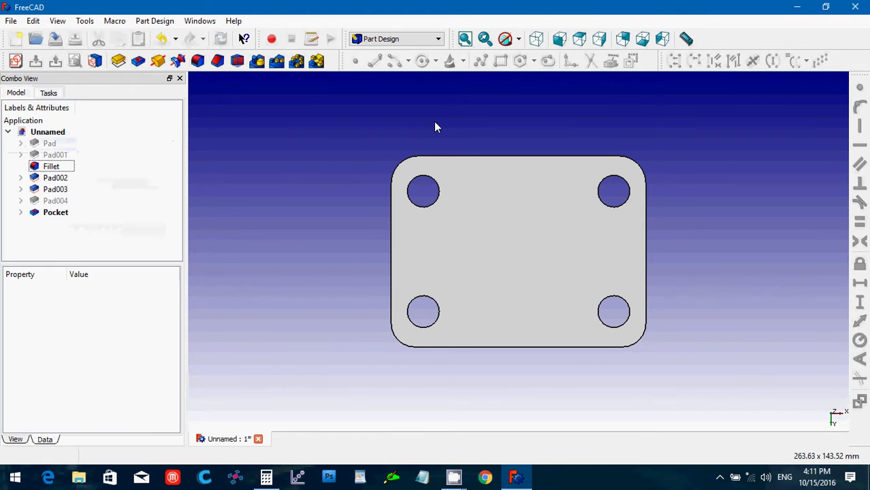
pyautogui.click(536, 39)
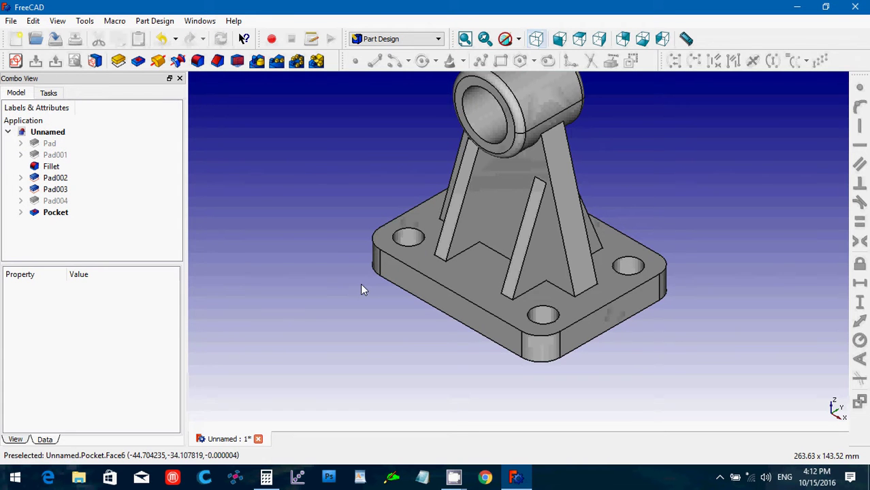
pyautogui.scroll(-2, 362, 290)
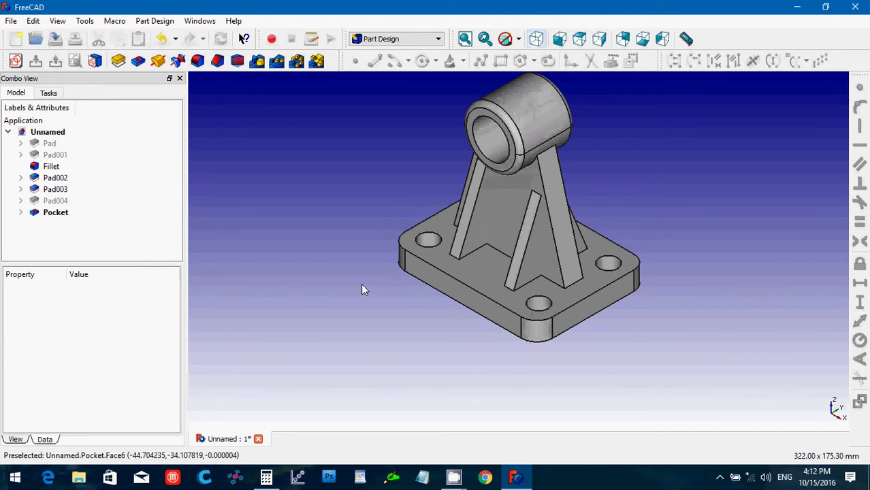
pyautogui.scroll(2, 363, 290)
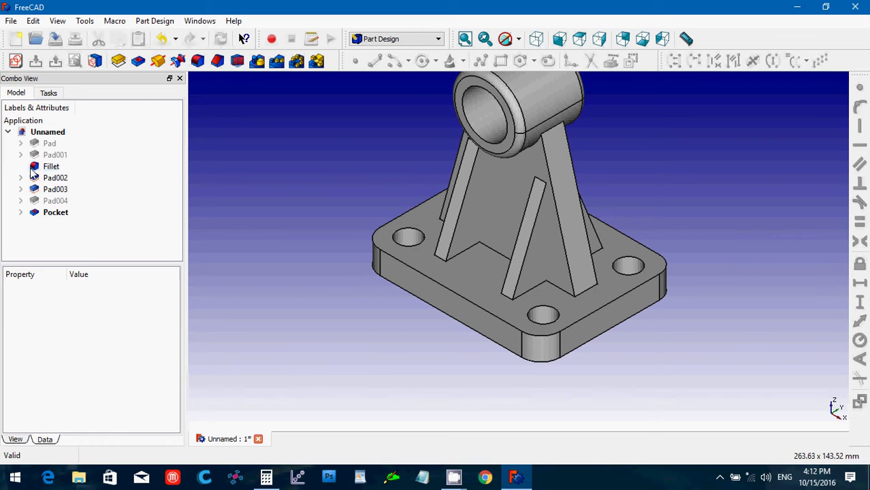
pyautogui.click(393, 39)
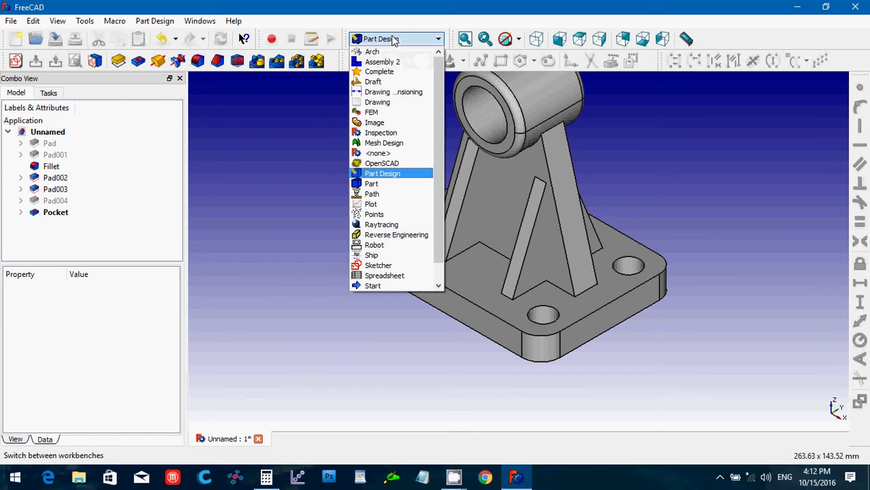
pyautogui.click(301, 163)
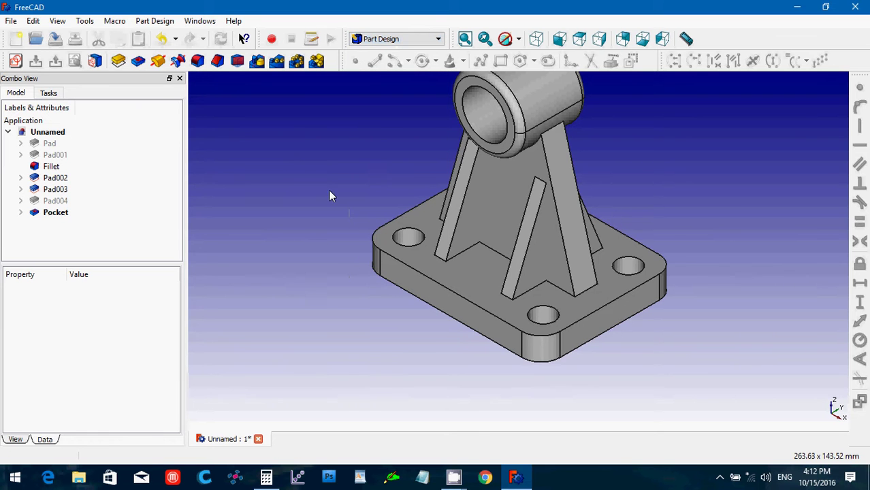
# Fillet the whole upper perimeter edge of the base plate with a 4 mm radius.
pyautogui.click(374, 243)
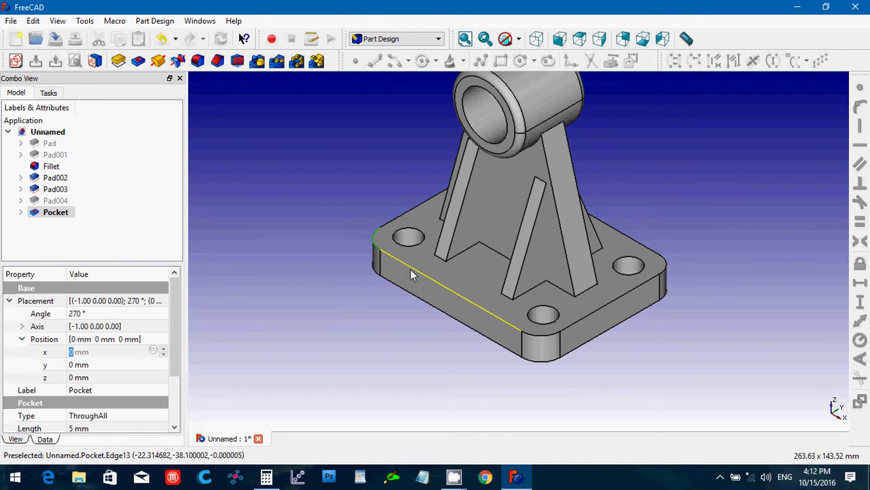
pyautogui.keyDown('ctrl'); pyautogui.click(537, 334); pyautogui.keyUp('ctrl')
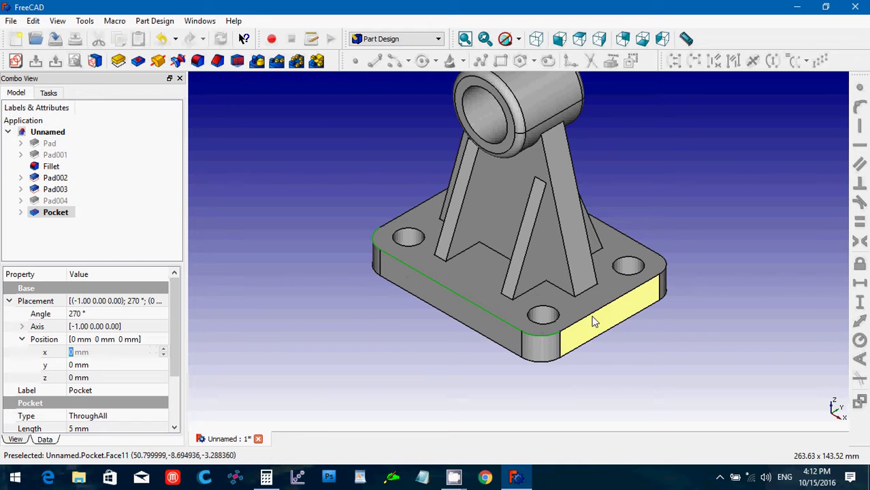
pyautogui.keyDown('ctrl'); pyautogui.click(620, 307); pyautogui.keyUp('ctrl')
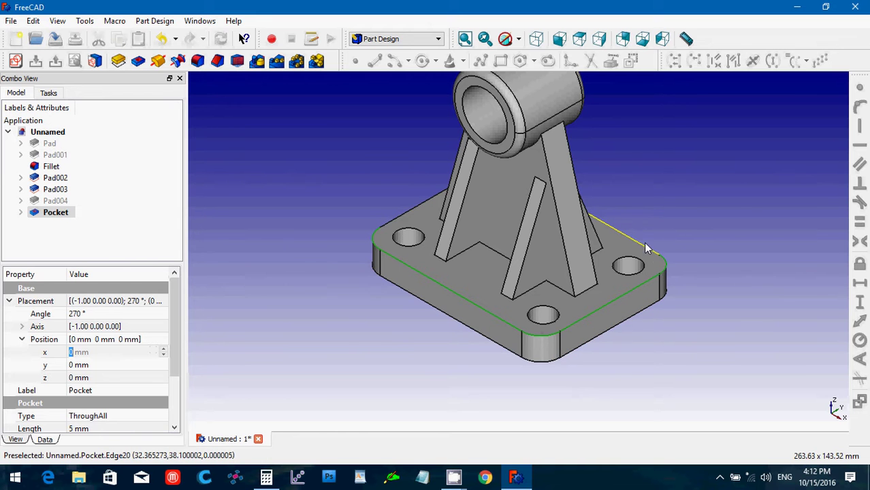
pyautogui.moveTo(313, 128); pyautogui.dragTo(380, 220, button='middle')
pyautogui.keyDown('ctrl'); pyautogui.click(402, 196); pyautogui.keyUp('ctrl')
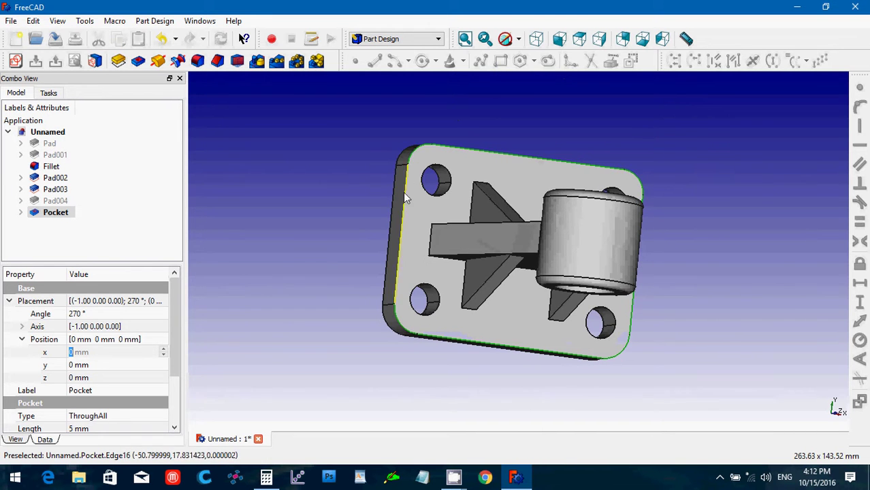
pyautogui.click(197, 61)
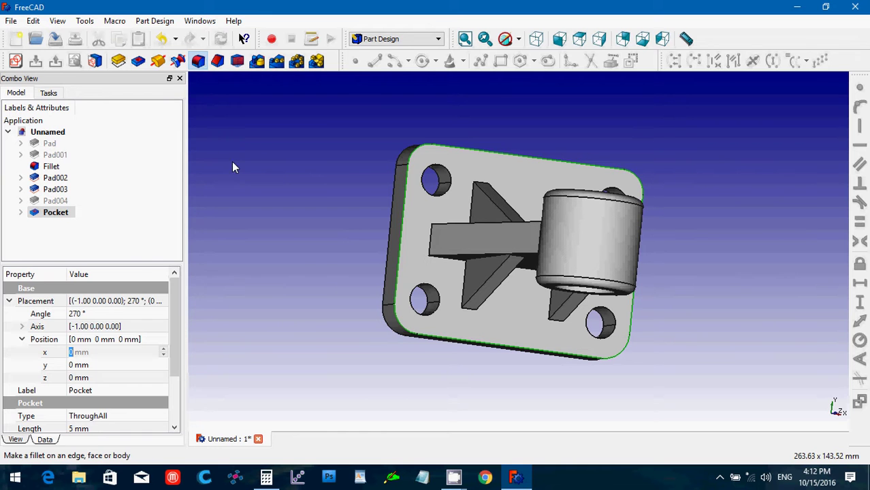
pyautogui.moveTo(126, 177); pyautogui.dragTo(85, 178)
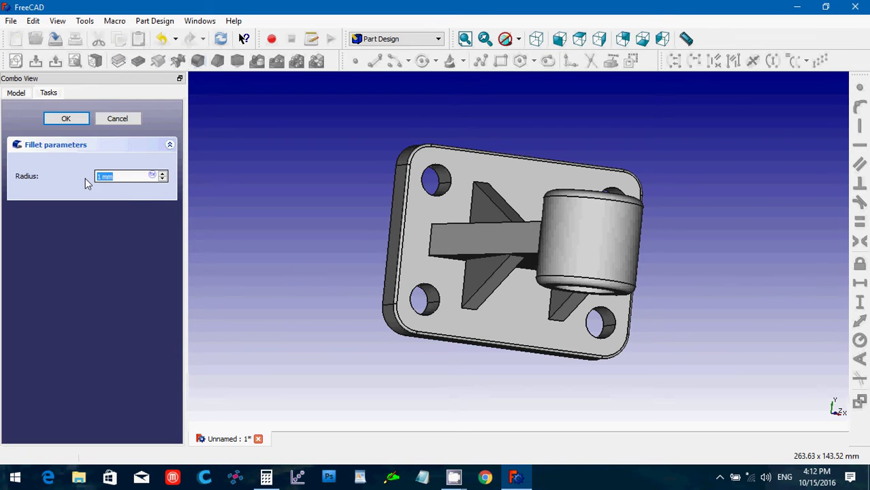
pyautogui.write('4')
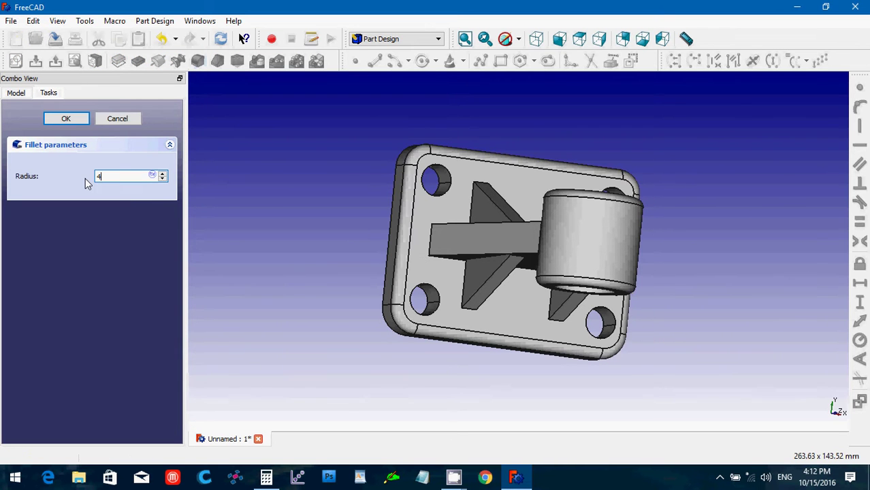
pyautogui.click(66, 119)
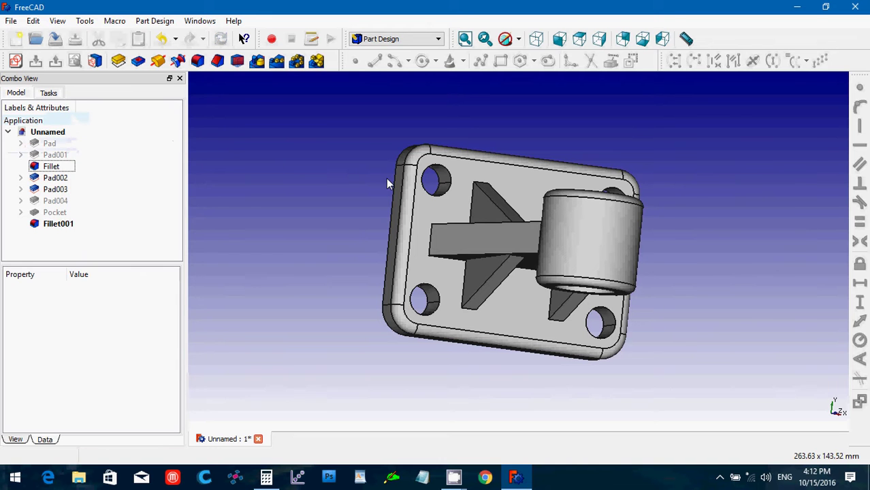
# Switch to the Part workbench and fuse Fillet, Pad002, Pad003 and Fillet001 into a single solid.
pyautogui.moveTo(593, 391); pyautogui.dragTo(492, 330, button='middle')
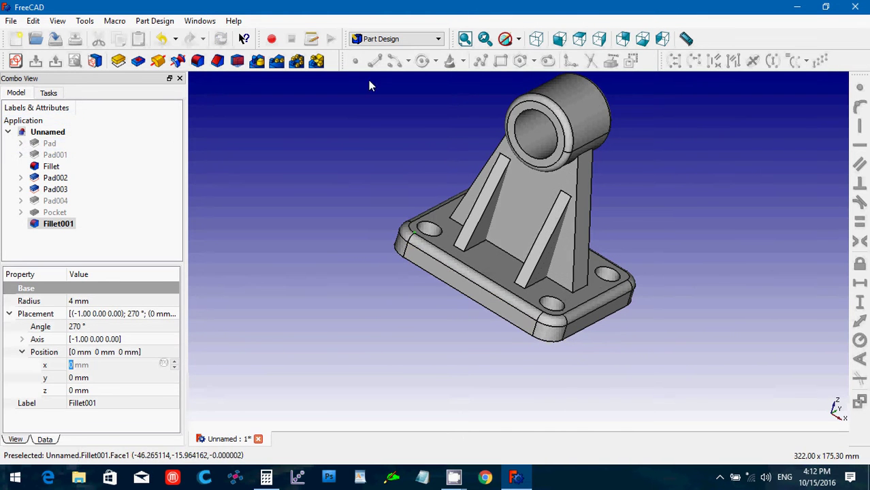
pyautogui.click(373, 39)
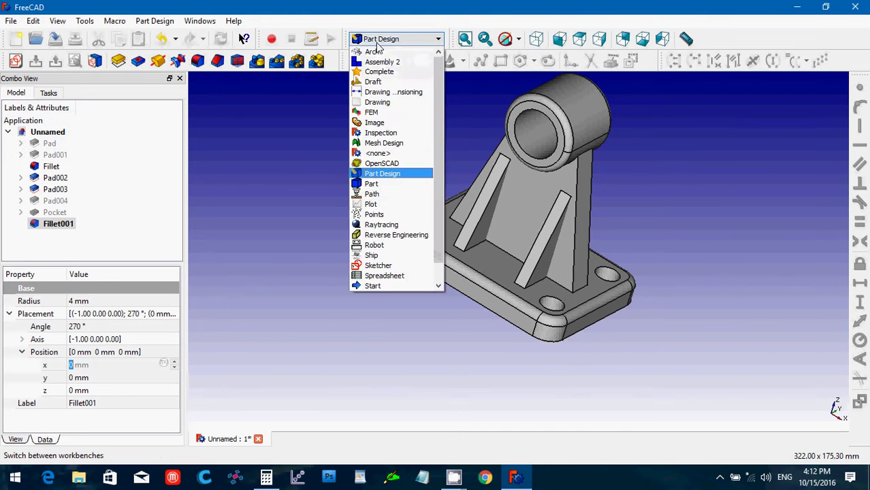
pyautogui.click(390, 184)
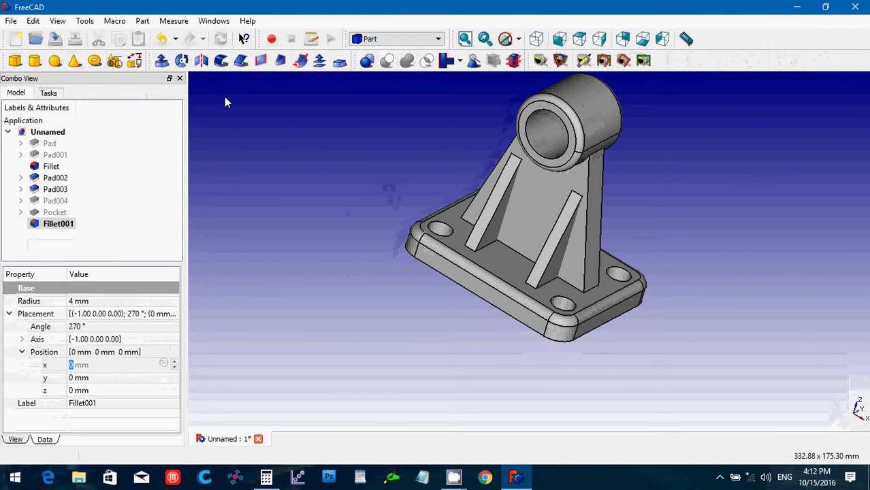
pyautogui.click(39, 170)
pyautogui.keyDown('ctrl'); pyautogui.click(44, 179); pyautogui.keyUp('ctrl')
pyautogui.keyDown('ctrl'); pyautogui.click(45, 191); pyautogui.keyUp('ctrl')
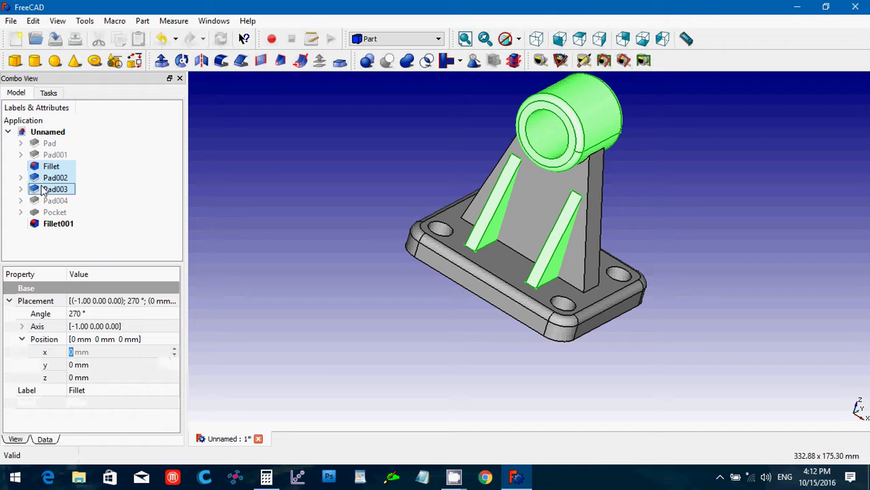
pyautogui.keyDown('ctrl'); pyautogui.click(68, 227); pyautogui.keyUp('ctrl')
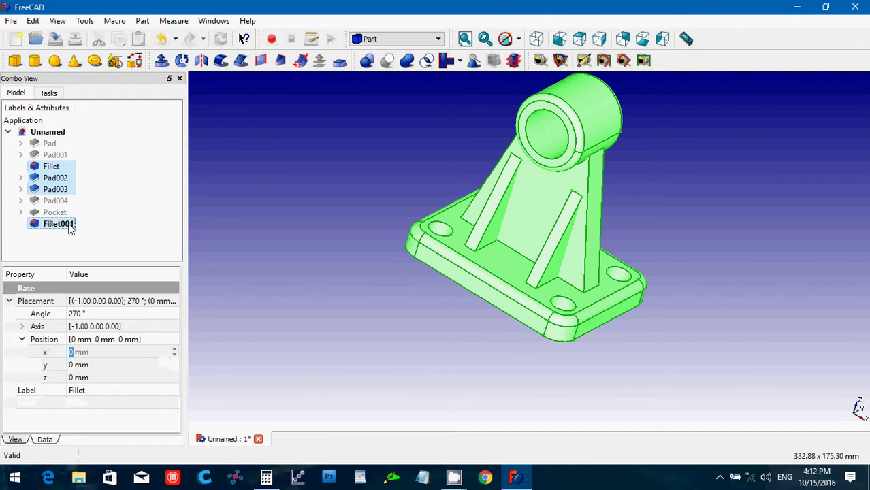
pyautogui.click(407, 61)
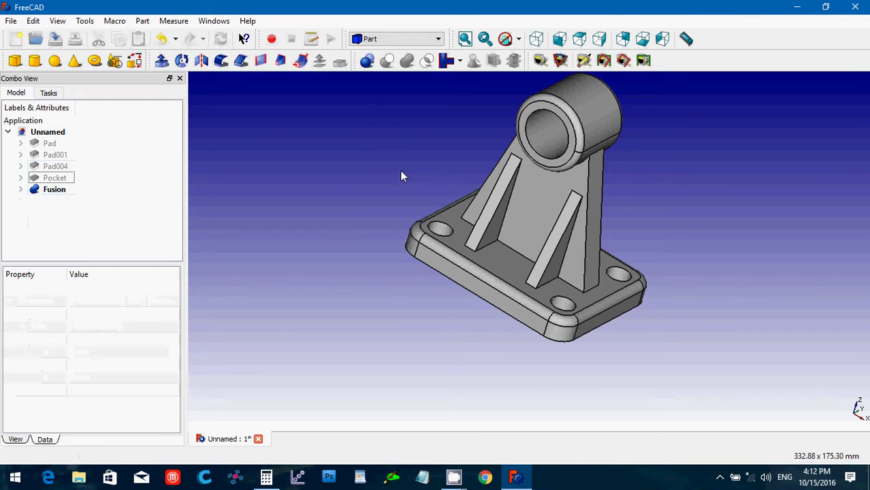
# Select the edges of the web's sloping end face and of the adjacent triangular rib.
pyautogui.scroll(3, 453, 246)
pyautogui.moveTo(691, 256); pyautogui.dragTo(654, 246, button='middle')
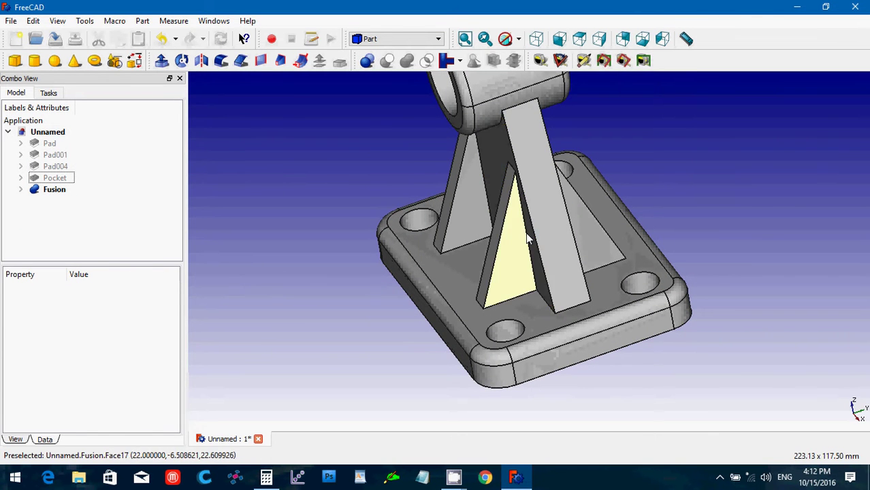
pyautogui.moveTo(526, 233); pyautogui.dragTo(489, 214, button='middle')
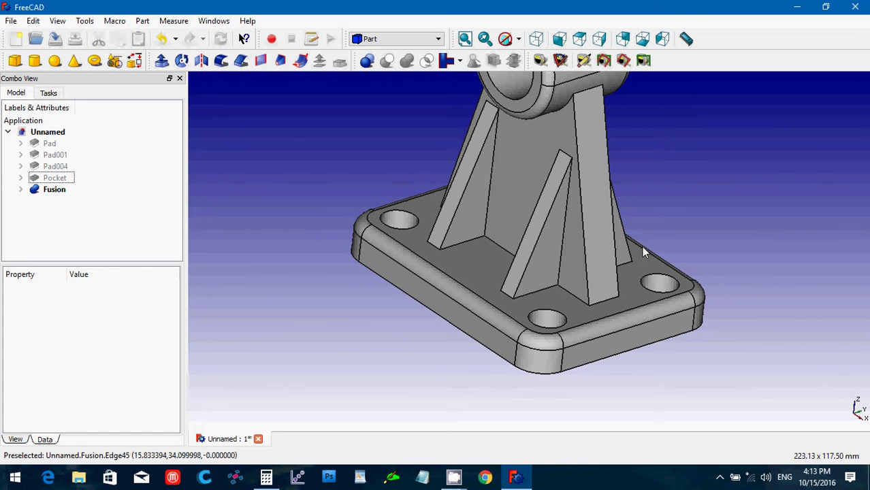
pyautogui.click(583, 262)
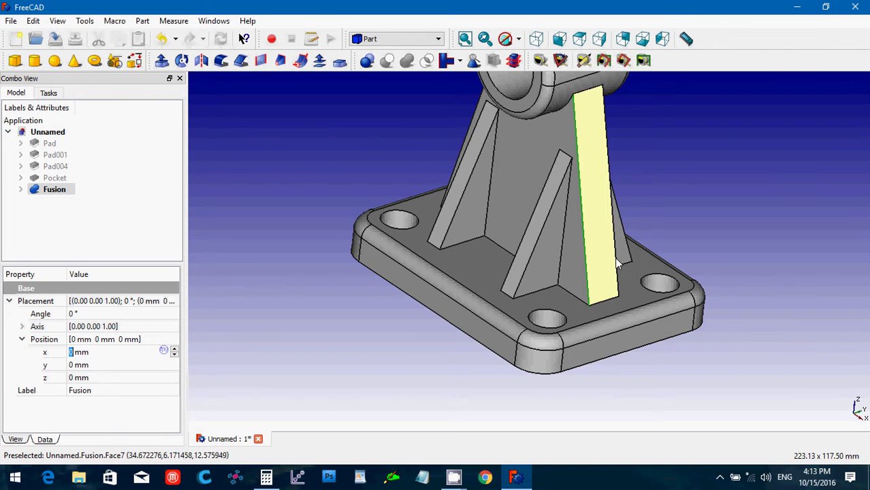
pyautogui.click(615, 264)
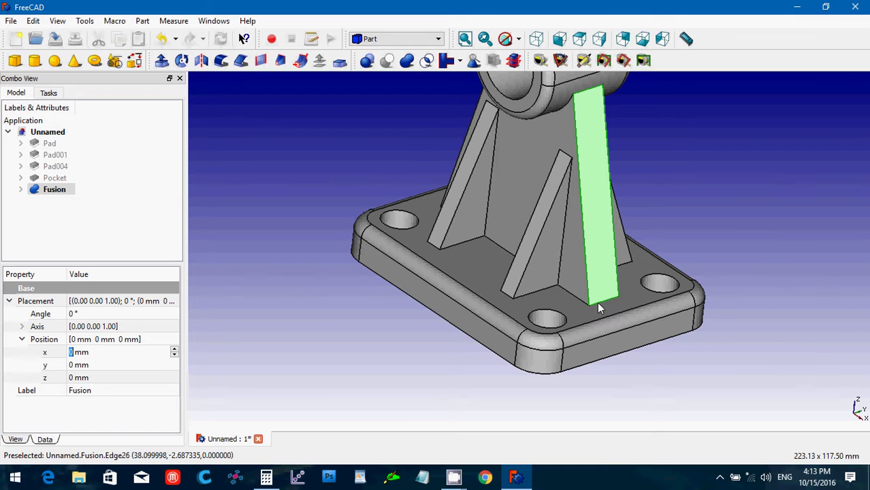
pyautogui.keyDown('ctrl'); pyautogui.click(598, 260); pyautogui.keyUp('ctrl')
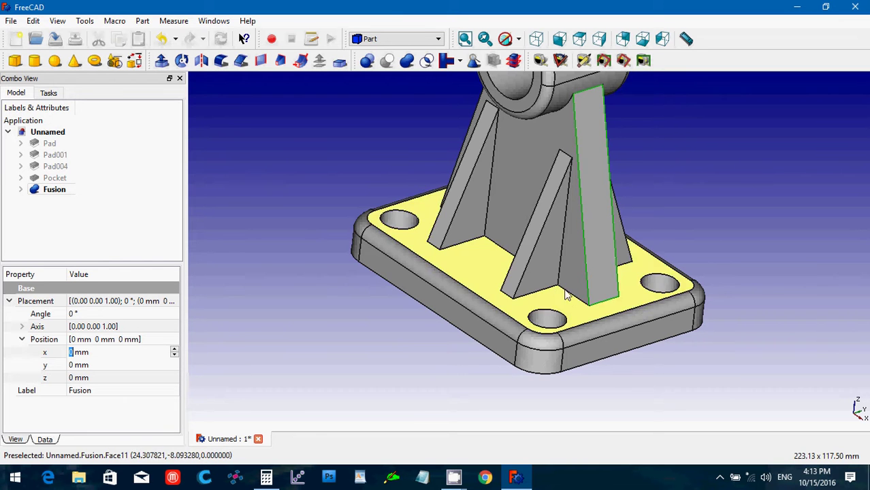
pyautogui.keyDown('ctrl'); pyautogui.click(564, 292); pyautogui.keyUp('ctrl')
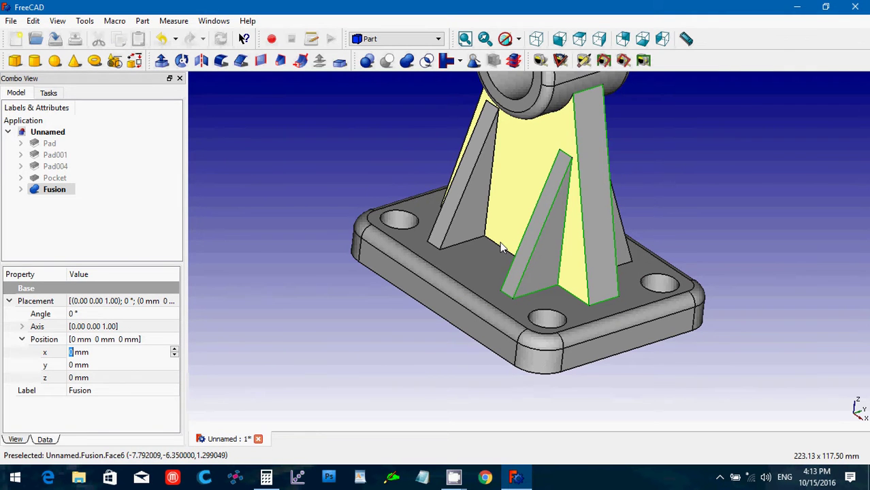
# Add the edges of the same side's other rib, the base junctions and the web's opposite end face to the selection.
pyautogui.moveTo(501, 247); pyautogui.dragTo(650, 283, button='middle')
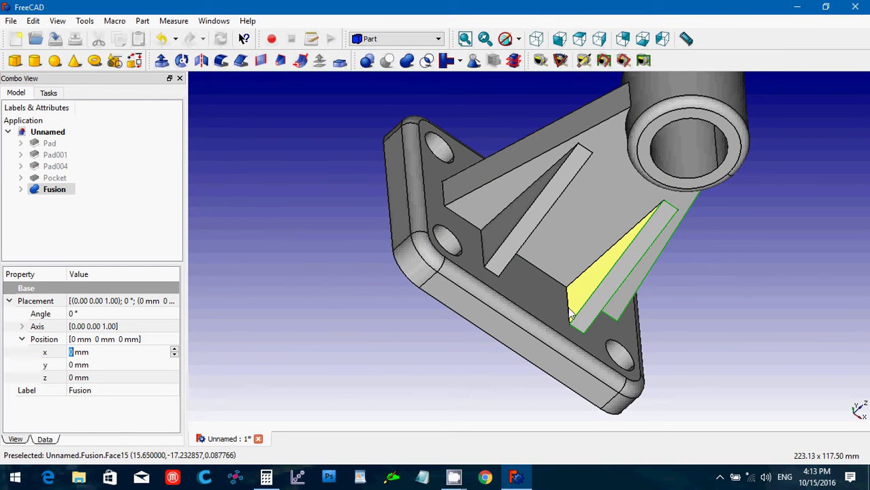
pyautogui.scroll(4, 571, 315)
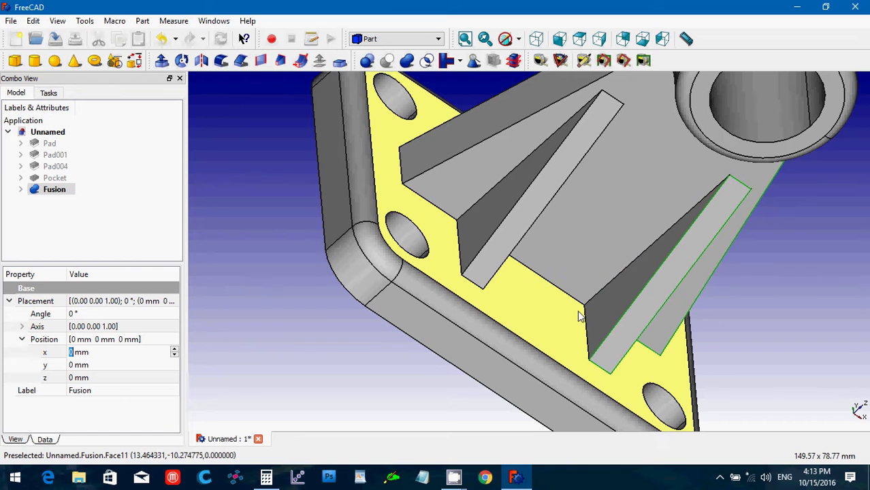
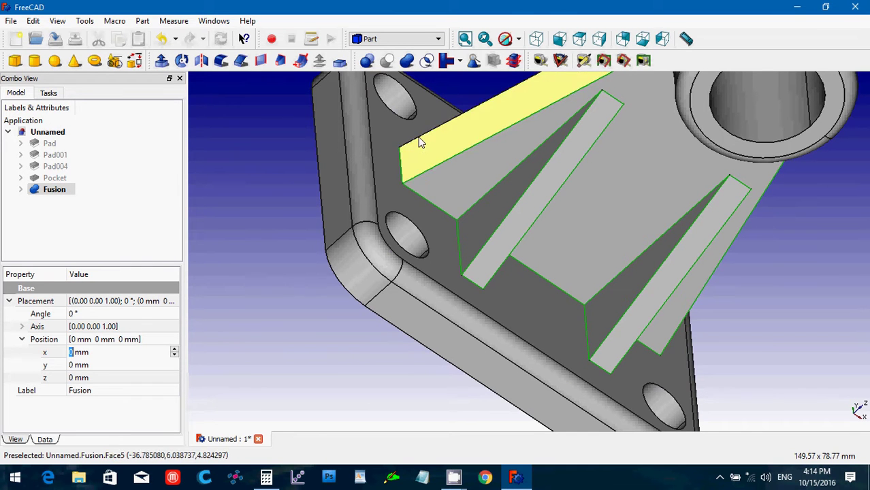
pyautogui.keyDown('ctrl'); pyautogui.click(421, 140); pyautogui.keyUp('ctrl')
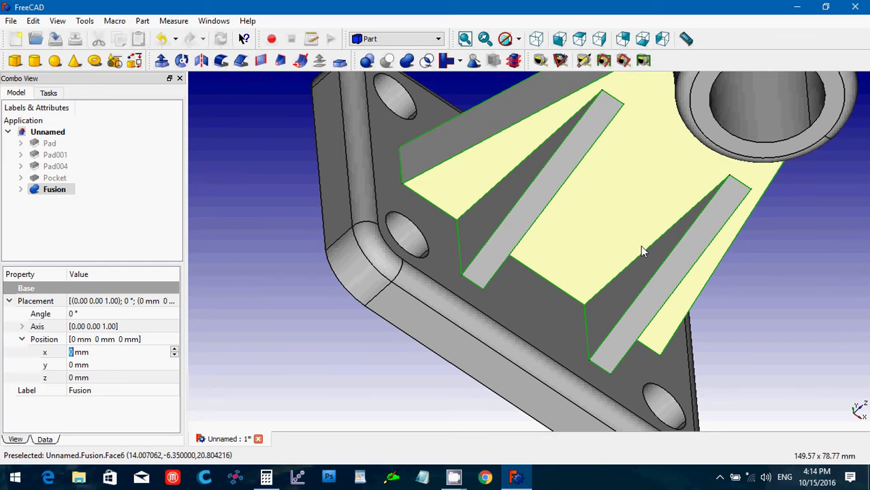
# Add the outline edges of the first rib on the web's other side to the selection.
pyautogui.moveTo(641, 247); pyautogui.dragTo(463, 227, button='middle')
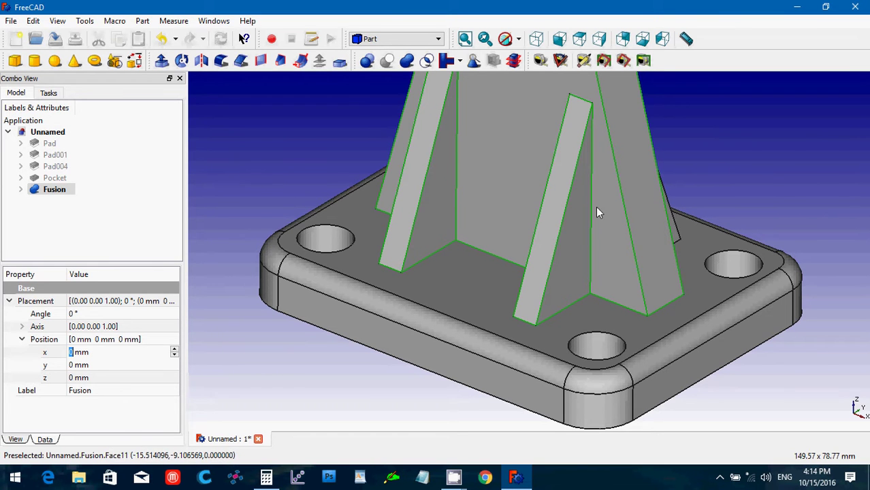
pyautogui.moveTo(763, 184); pyautogui.dragTo(632, 275, button='middle')
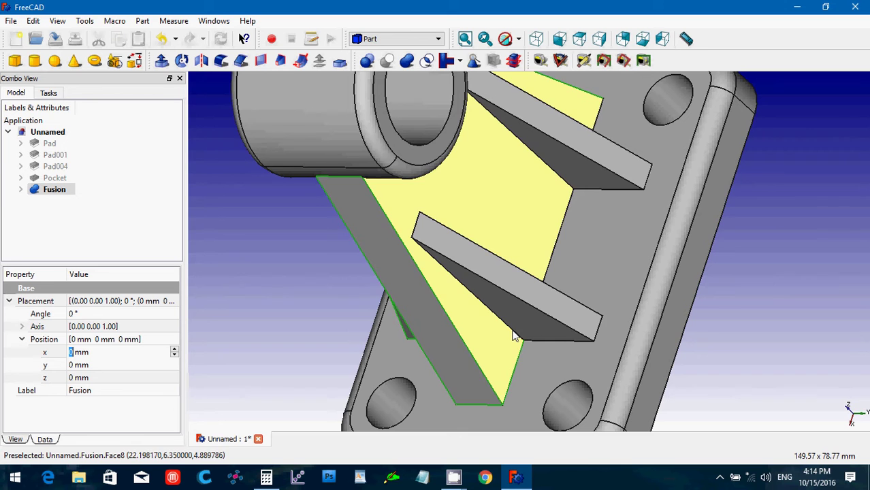
pyautogui.keyDown('ctrl'); pyautogui.click(416, 227); pyautogui.keyUp('ctrl')
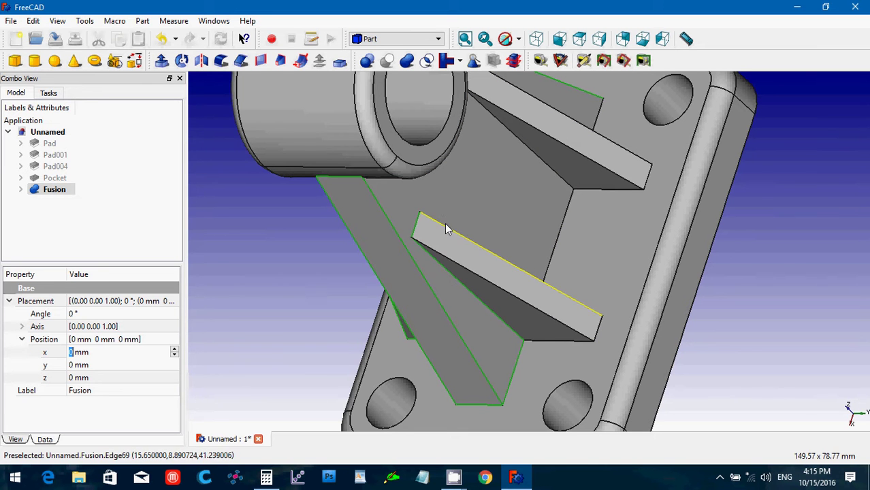
pyautogui.keyDown('ctrl'); pyautogui.click(446, 225); pyautogui.keyUp('ctrl')
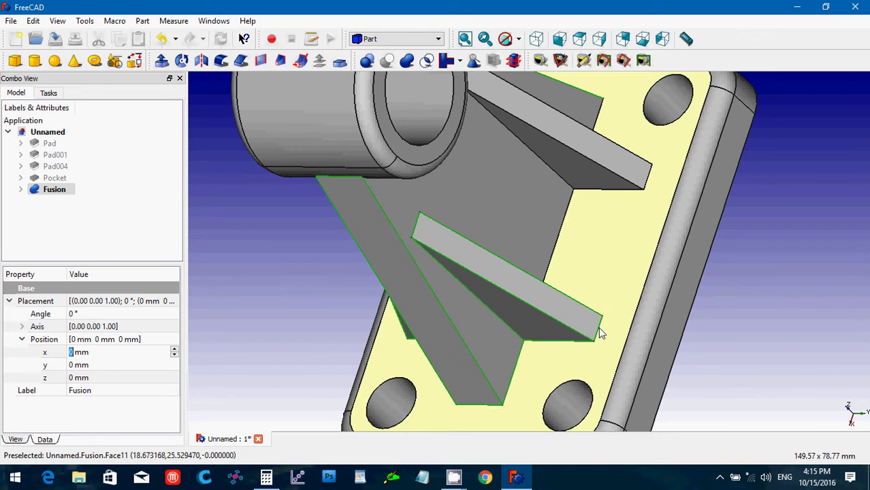
# Complete the selection with the remaining rib-to-web and rib-to-base edges and check it around the whole bracket.
pyautogui.moveTo(617, 223); pyautogui.dragTo(572, 265, button='middle')
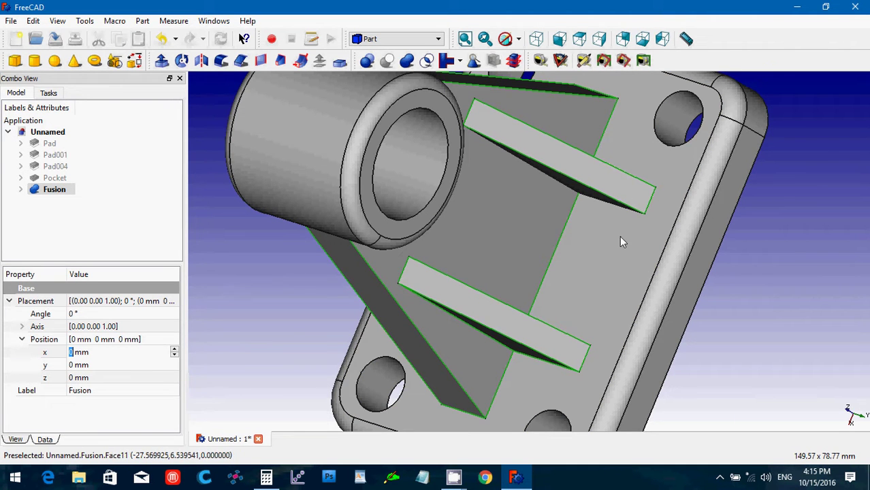
pyautogui.moveTo(619, 253); pyautogui.dragTo(538, 326, button='middle')
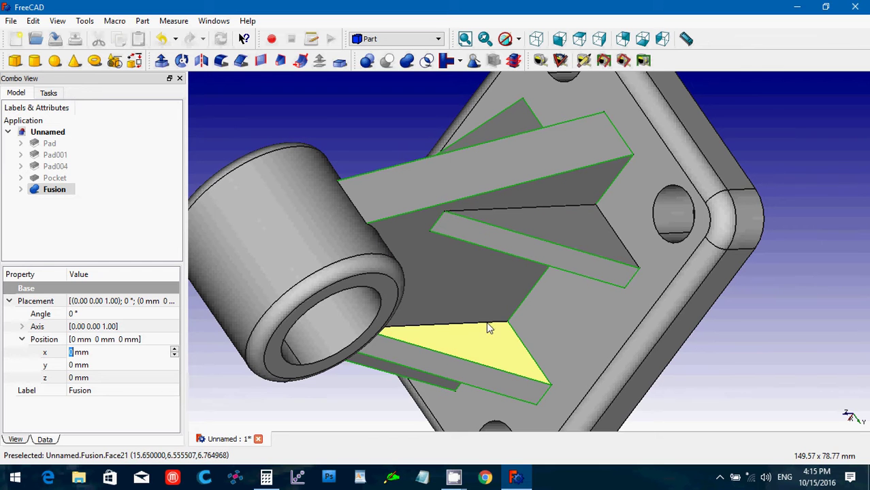
pyautogui.click(511, 207)
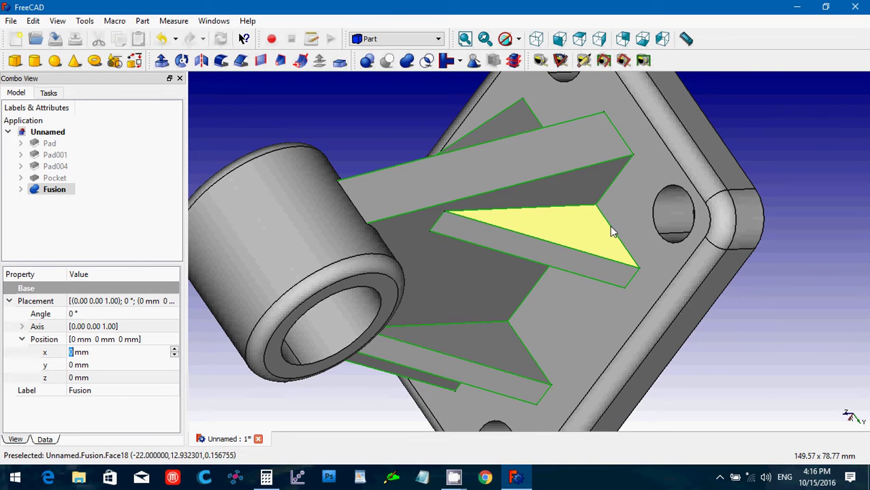
pyautogui.moveTo(519, 295); pyautogui.dragTo(590, 210, button='middle')
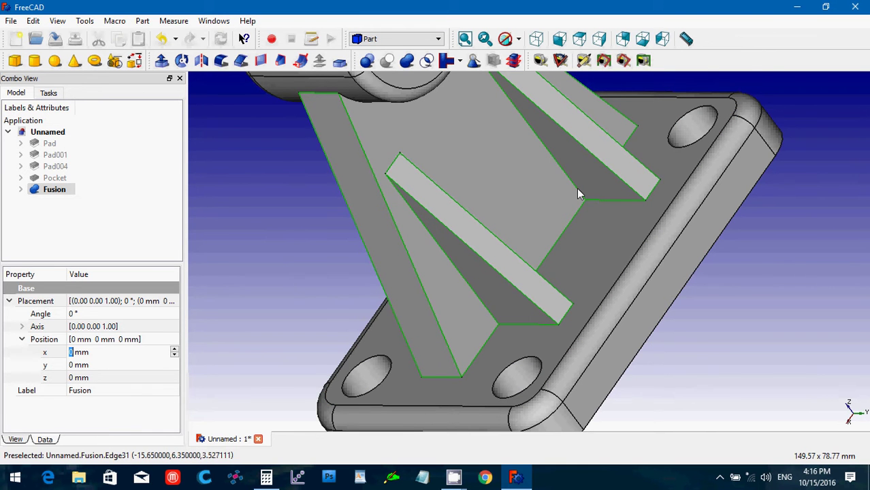
pyautogui.moveTo(578, 190); pyautogui.dragTo(423, 156, button='middle')
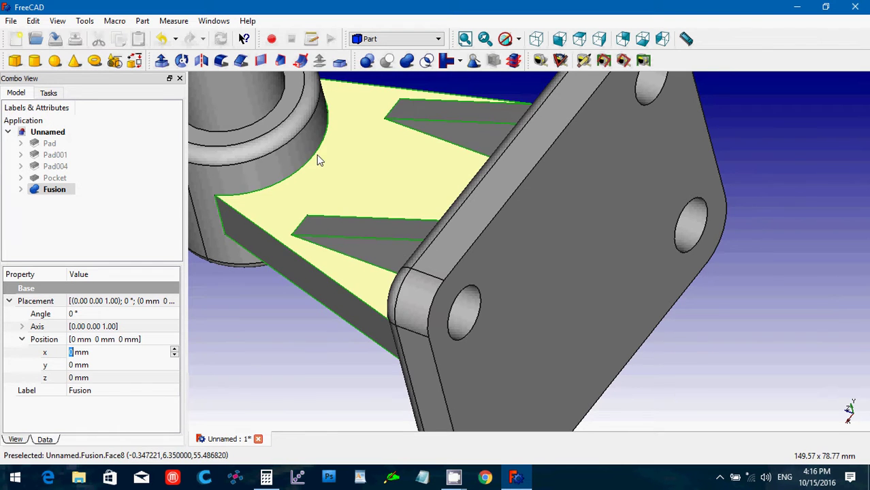
pyautogui.moveTo(316, 155); pyautogui.dragTo(790, 255, button='middle')
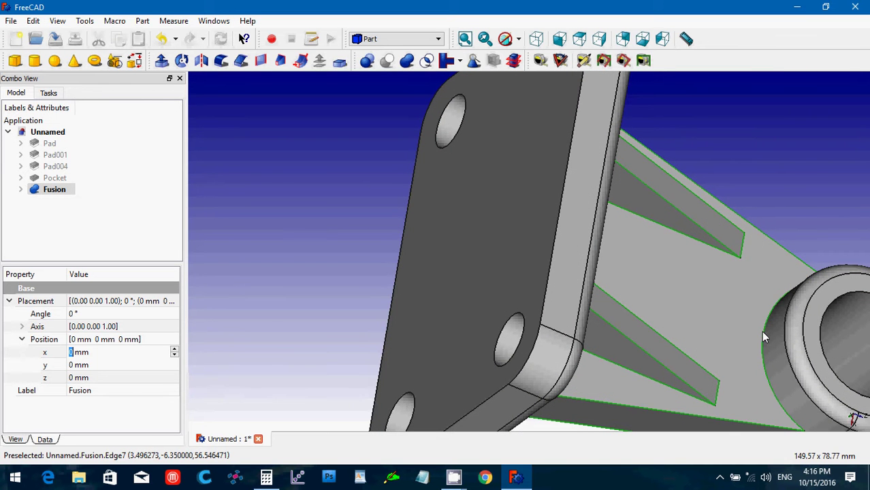
pyautogui.moveTo(774, 158); pyautogui.dragTo(483, 161, button='middle')
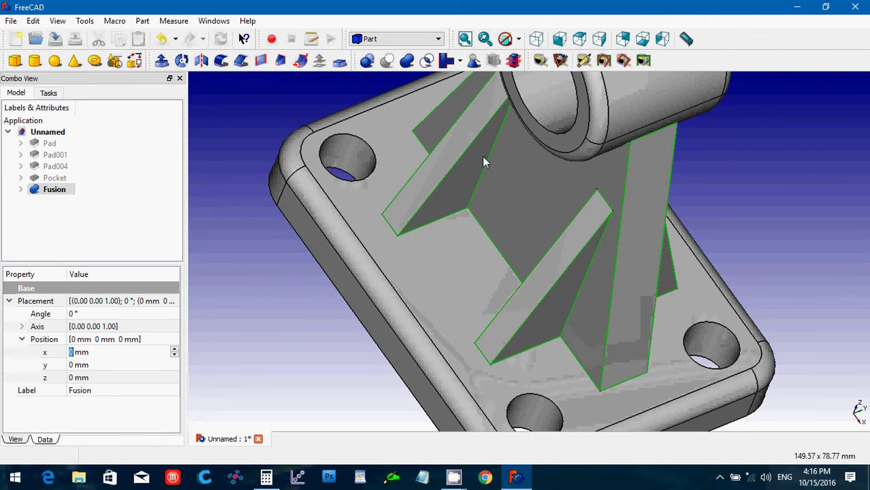
pyautogui.scroll(-2, 483, 161)
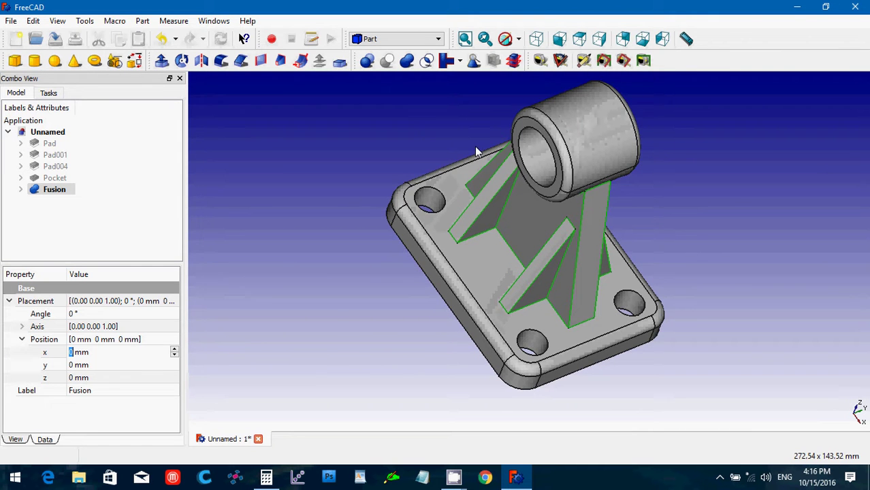
# Switch to the Part Design workbench.
pyautogui.click(414, 38)
pyautogui.click(397, 174)
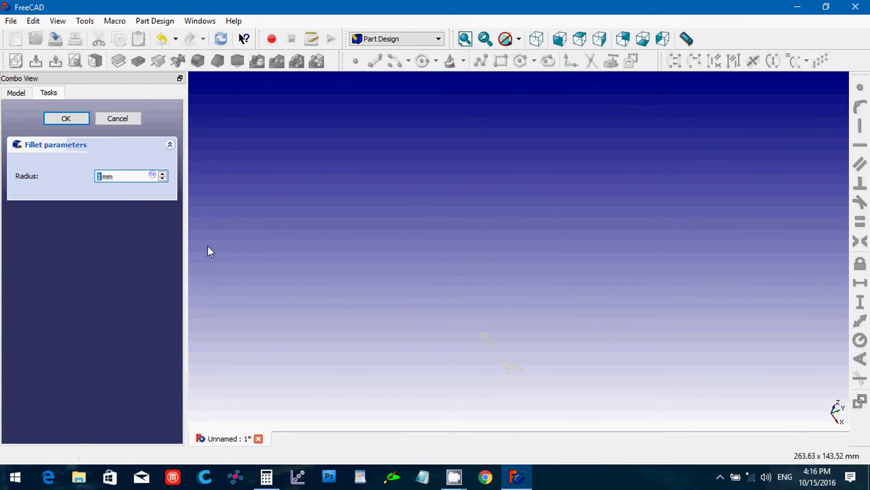
# Try to fillet all the selected web and rib edges with radii of 0.5 mm and 0.4 mm.
pyautogui.moveTo(122, 177); pyautogui.dragTo(89, 179)
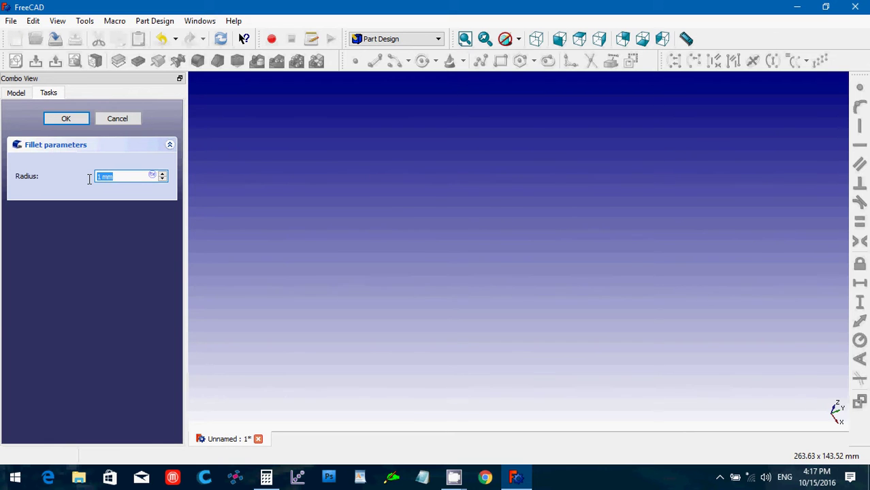
pyautogui.write('0')
pyautogui.write('.5')
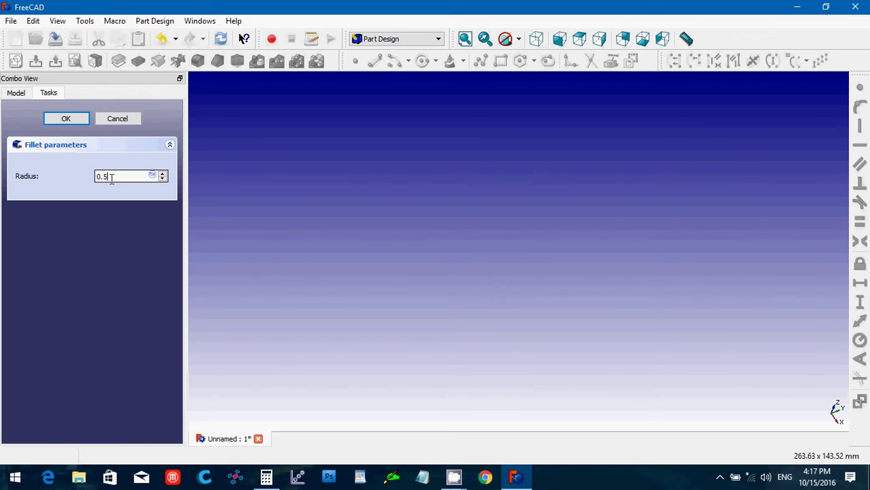
pyautogui.moveTo(109, 176); pyautogui.dragTo(93, 174)
pyautogui.write('0.4')
pyautogui.moveTo(124, 176); pyautogui.dragTo(87, 176)
pyautogui.click(123, 119)
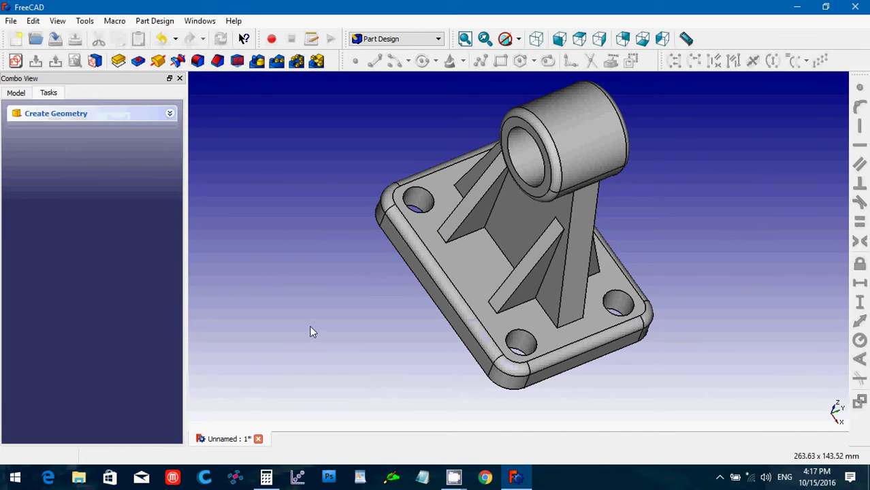
# Start a fillet on the long sloping edges at both ends of the web.
pyautogui.click(560, 291)
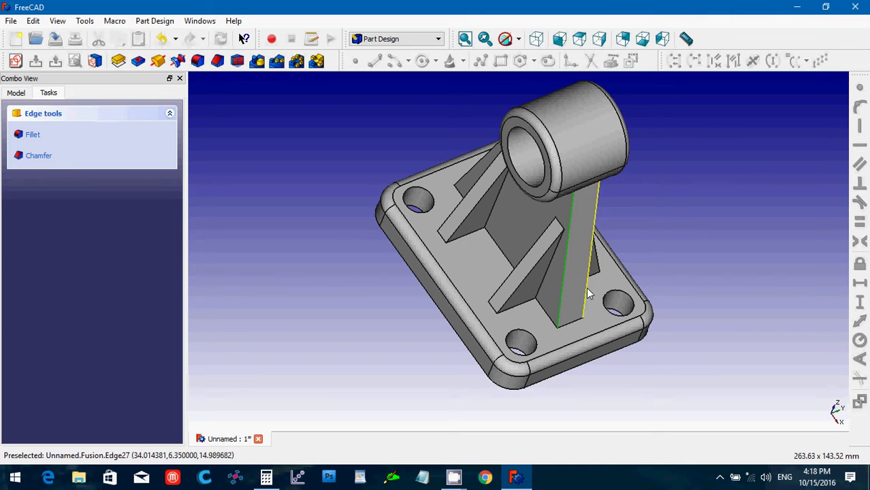
pyautogui.moveTo(337, 234); pyautogui.dragTo(494, 266, button='middle')
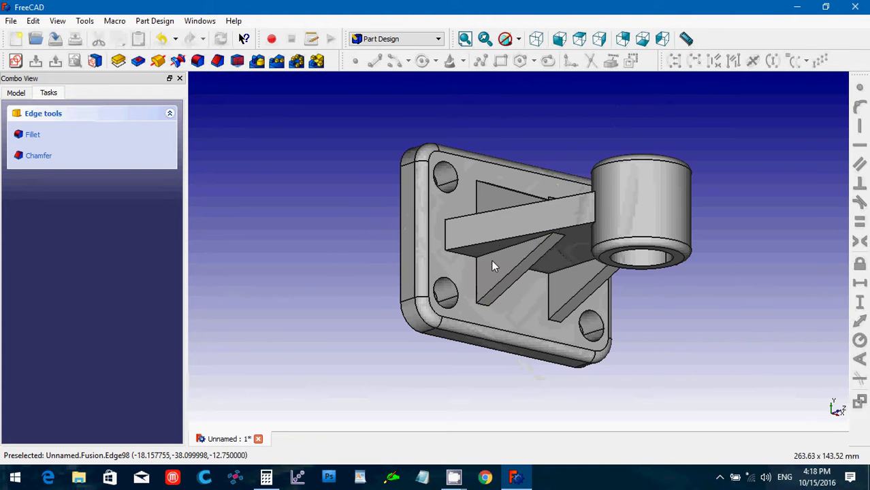
pyautogui.click(482, 241)
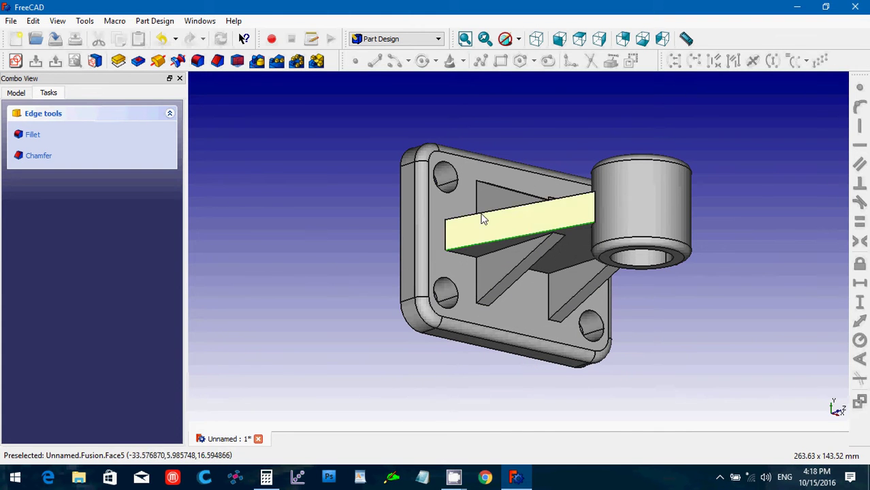
pyautogui.click(481, 211)
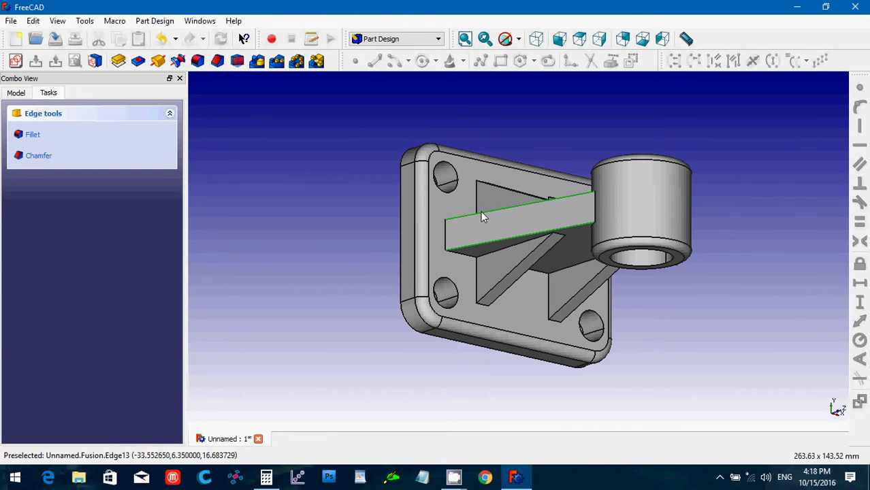
pyautogui.click(198, 61)
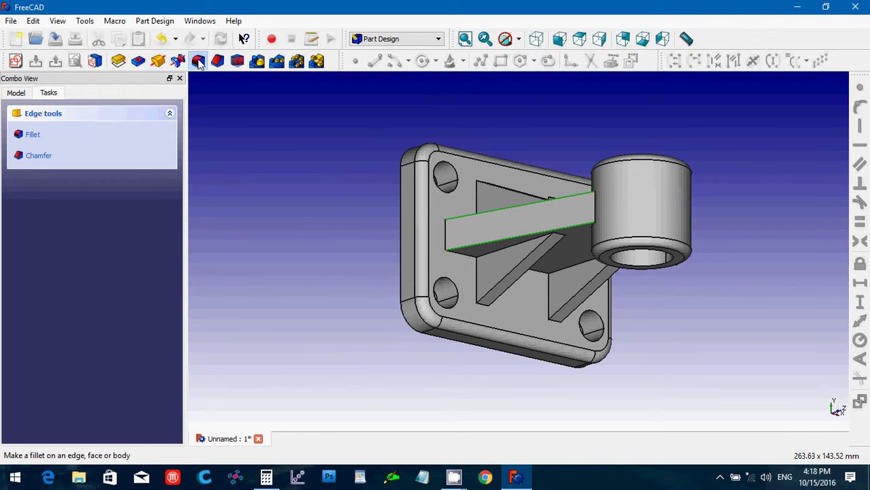
# Try fillet radii of 3, 5, 4 and 3.5 mm on the web's long sloping edges.
pyautogui.click(104, 177)
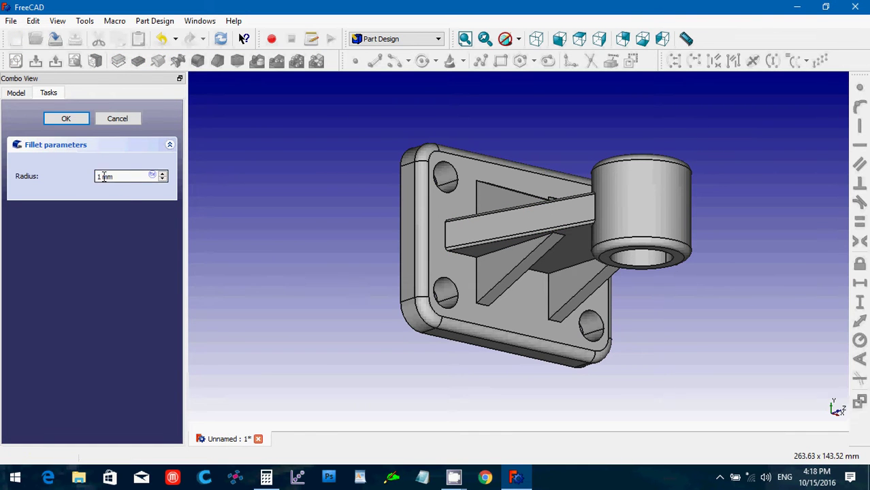
pyautogui.moveTo(104, 177); pyautogui.dragTo(81, 184)
pyautogui.write('3')
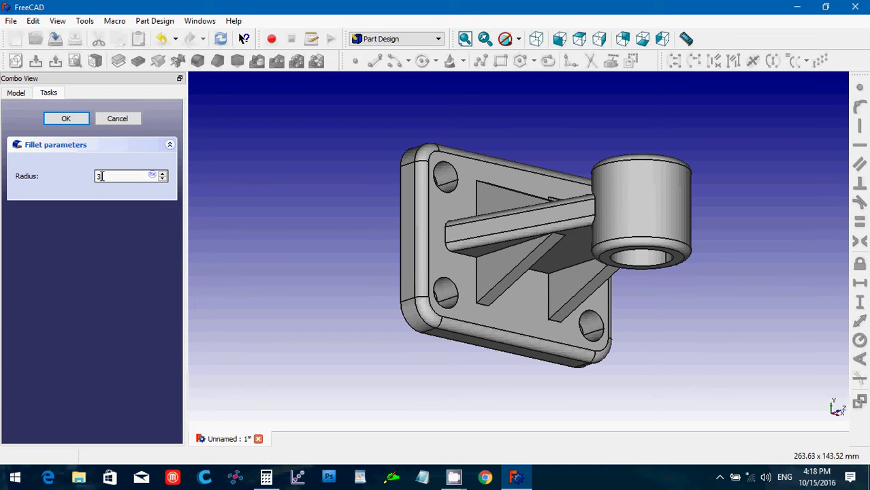
pyautogui.moveTo(103, 177); pyautogui.dragTo(92, 180)
pyautogui.write('5')
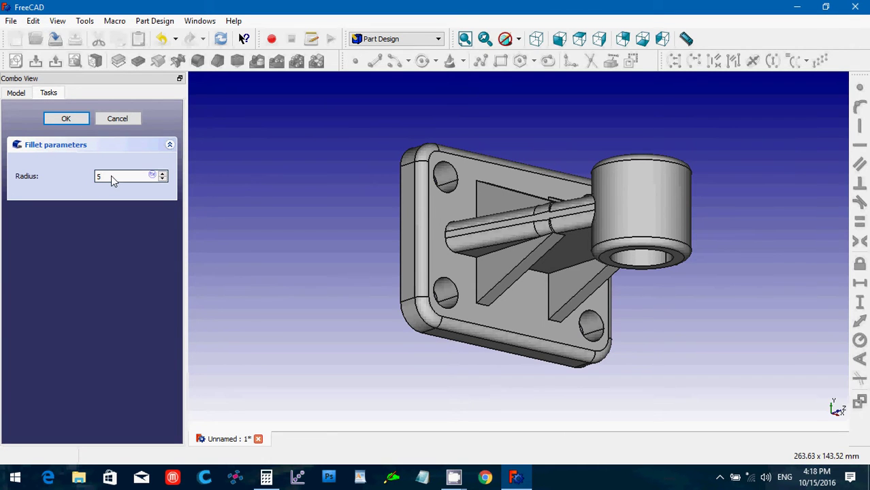
pyautogui.moveTo(111, 175); pyautogui.dragTo(84, 177)
pyautogui.write('4')
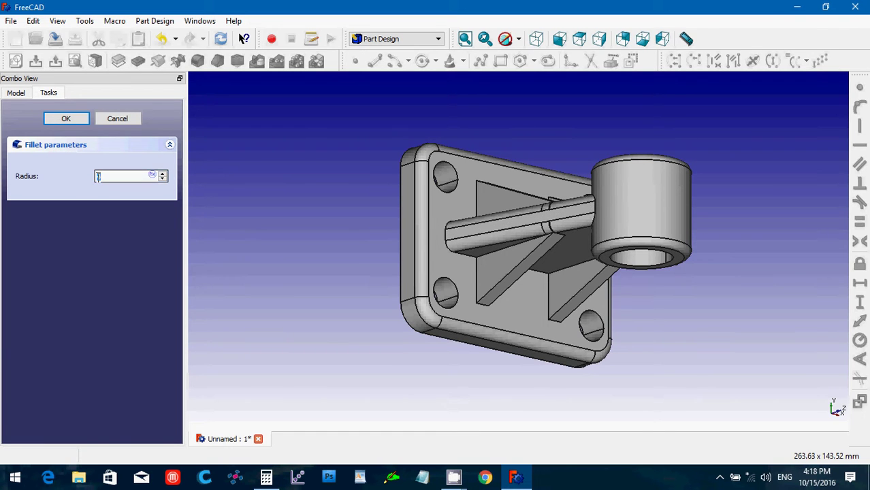
pyautogui.moveTo(104, 177); pyautogui.dragTo(94, 179)
pyautogui.write('3')
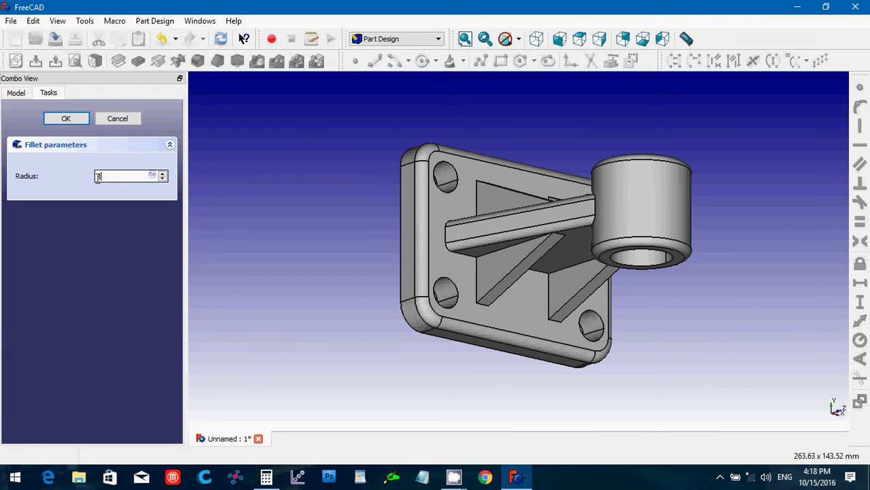
pyautogui.write('.5')
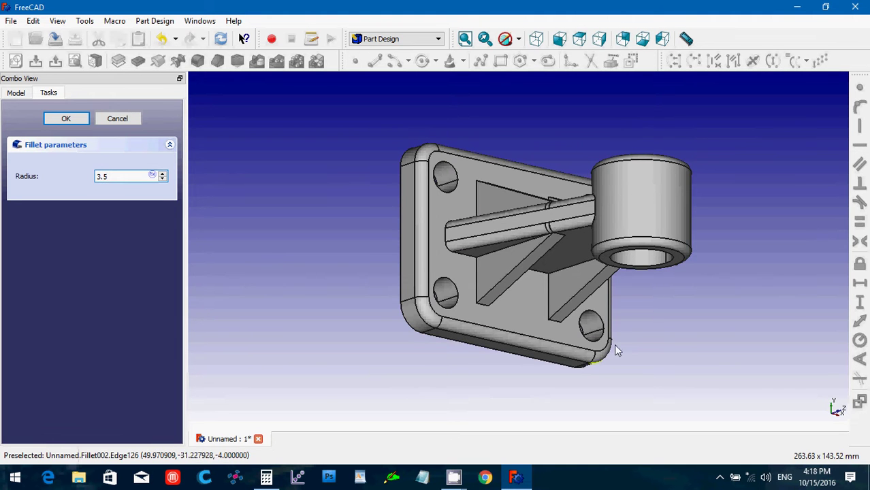
# Set the fillet radius on the web's long sloping edges to 3 mm and finish the fillet.
pyautogui.moveTo(614, 344); pyautogui.dragTo(520, 265, button='middle')
pyautogui.moveTo(114, 176); pyautogui.dragTo(90, 176)
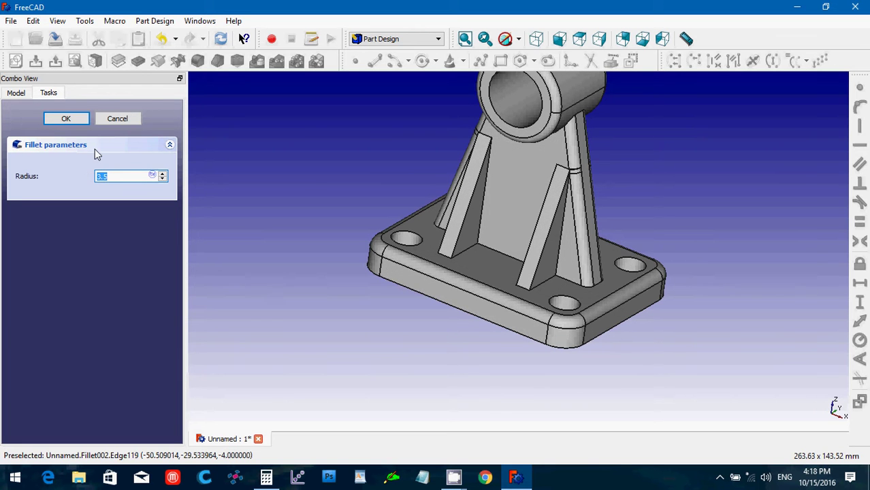
pyautogui.write('3')
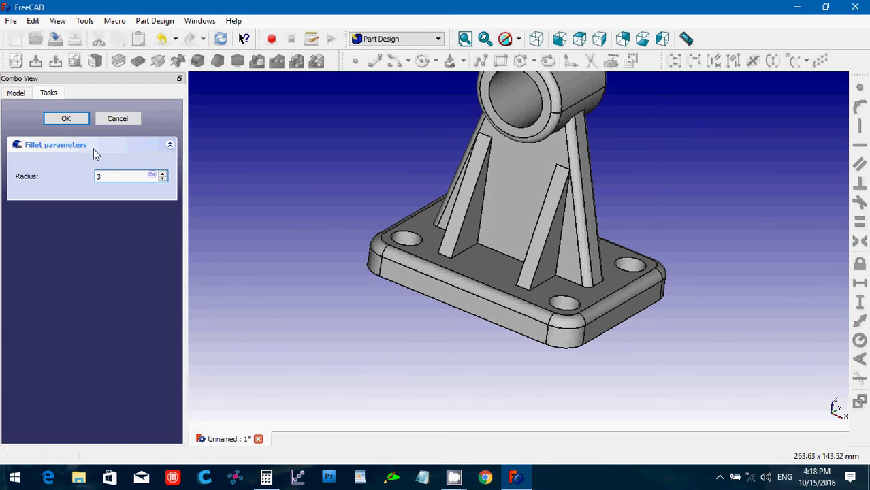
pyautogui.click(66, 119)
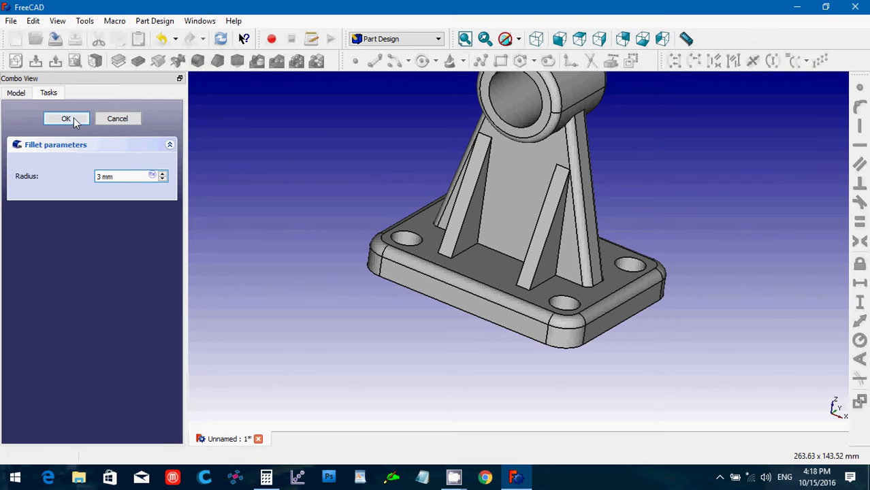
# Fillet the sloping outer edges of all four ribs, on both sides of the web, with a 3 mm radius.
pyautogui.click(461, 219)
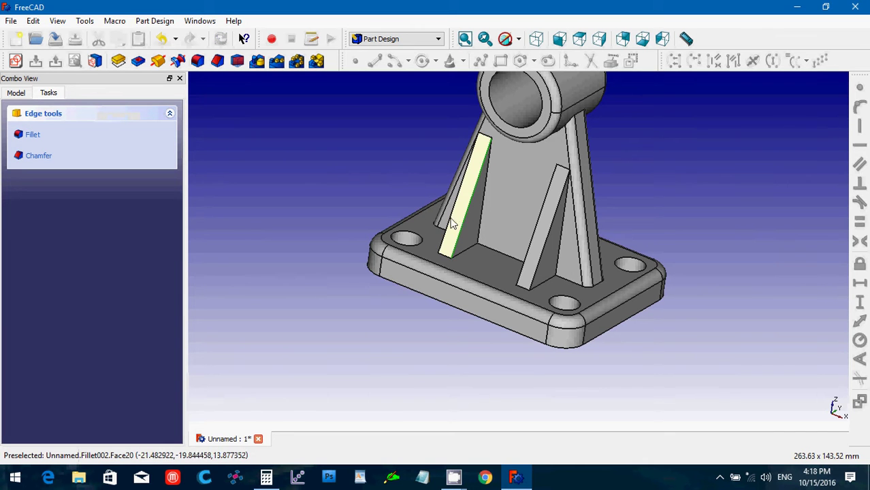
pyautogui.click(534, 240)
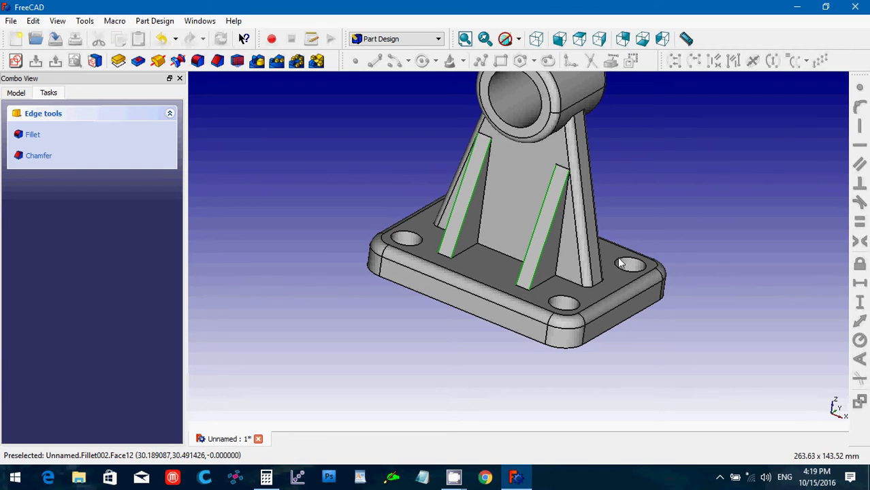
pyautogui.moveTo(628, 289); pyautogui.dragTo(434, 301, button='middle')
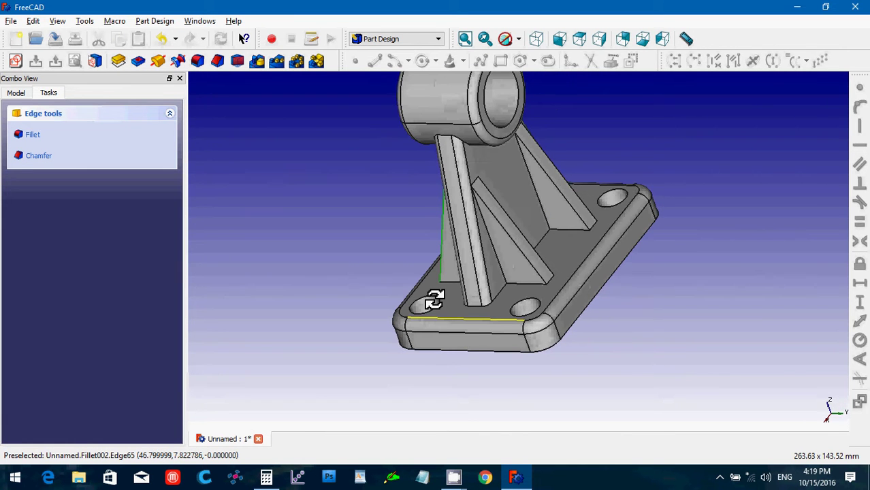
pyautogui.click(566, 205)
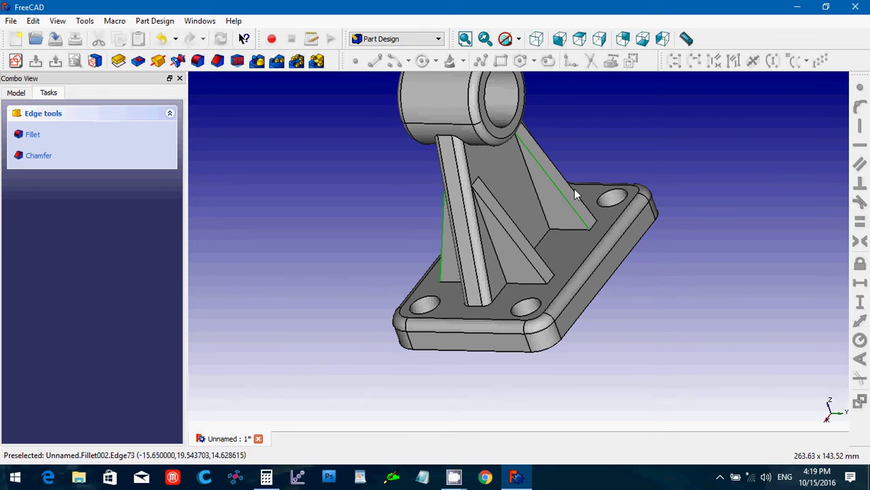
pyautogui.click(523, 256)
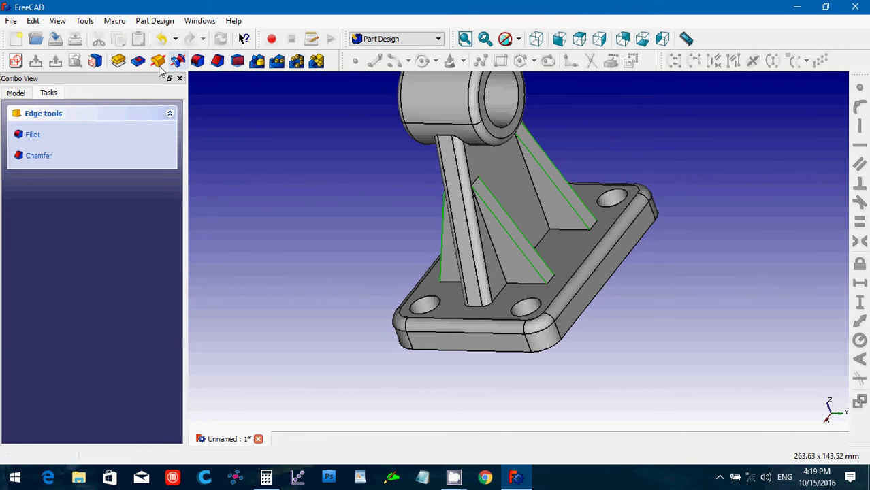
pyautogui.click(198, 63)
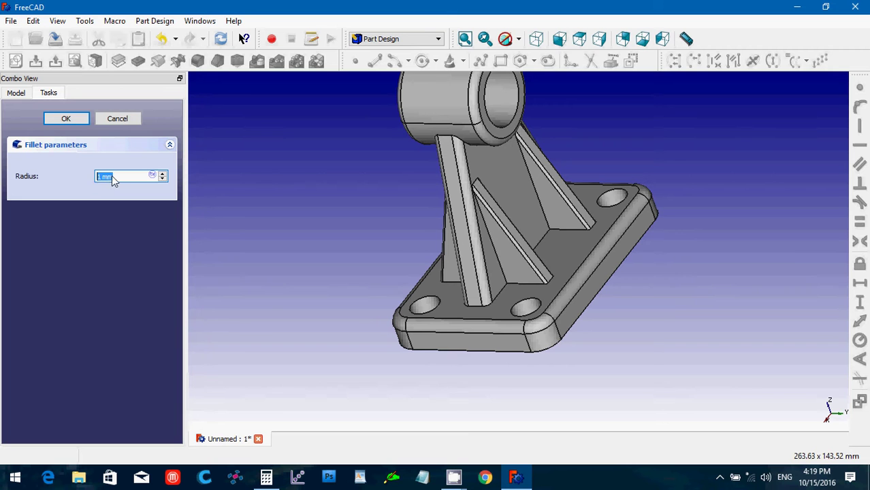
pyautogui.write('33')
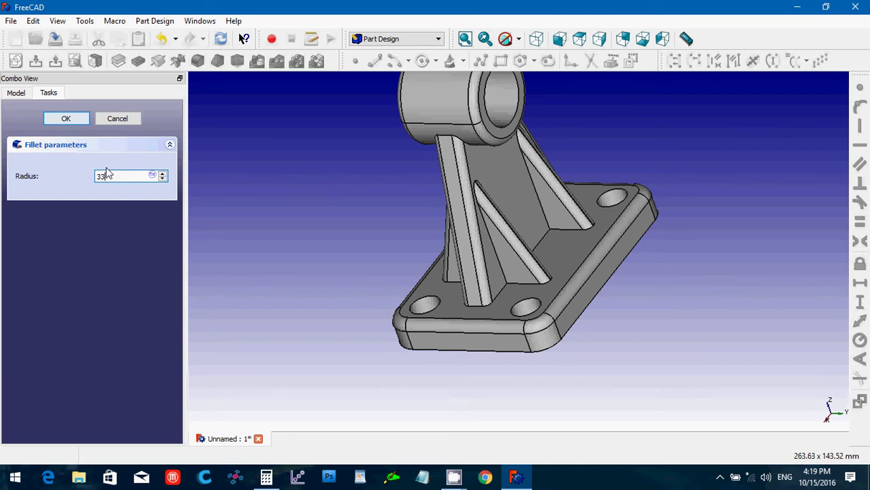
pyautogui.moveTo(111, 177); pyautogui.dragTo(86, 177)
pyautogui.write('3')
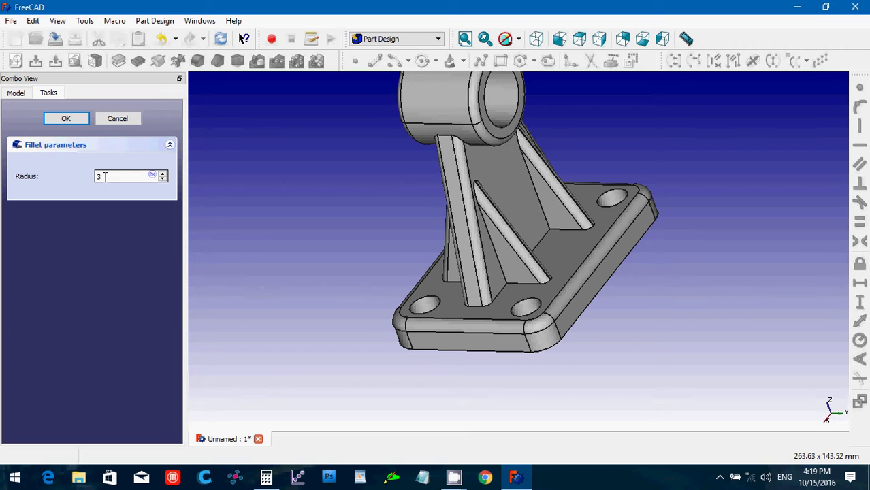
pyautogui.click(64, 119)
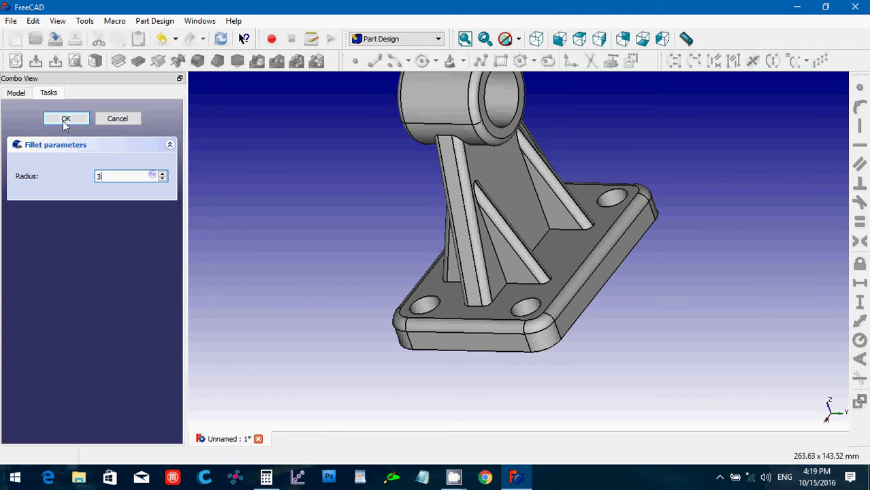
pyautogui.click(65, 123)
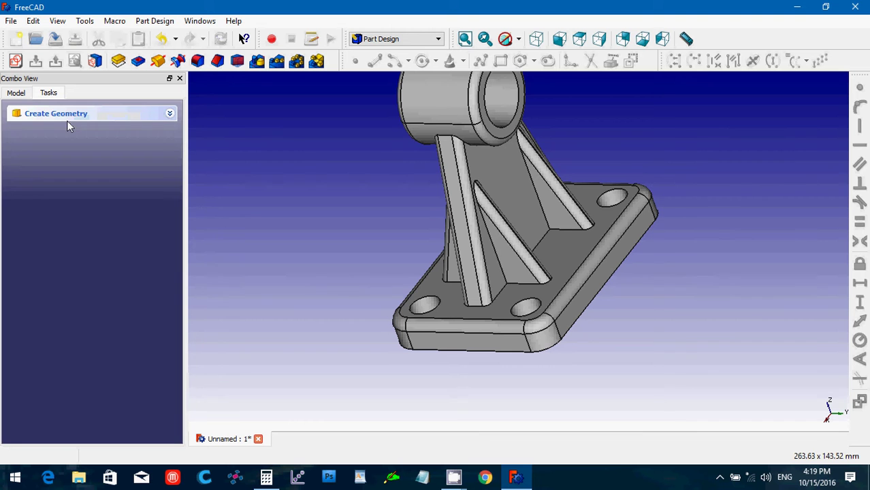
# Select the edges where one broad face of the web and its adjoining rounded edge meet the bearing cylinder.
pyautogui.click(16, 93)
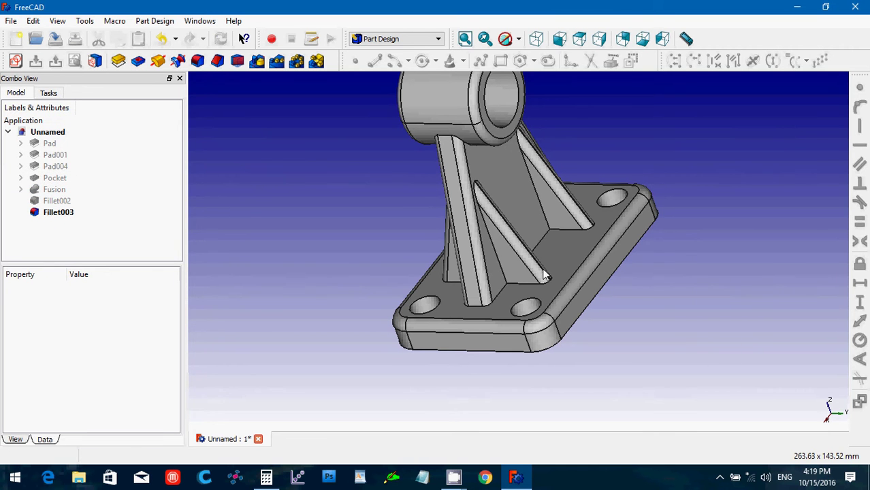
pyautogui.moveTo(635, 289); pyautogui.dragTo(504, 217, button='middle')
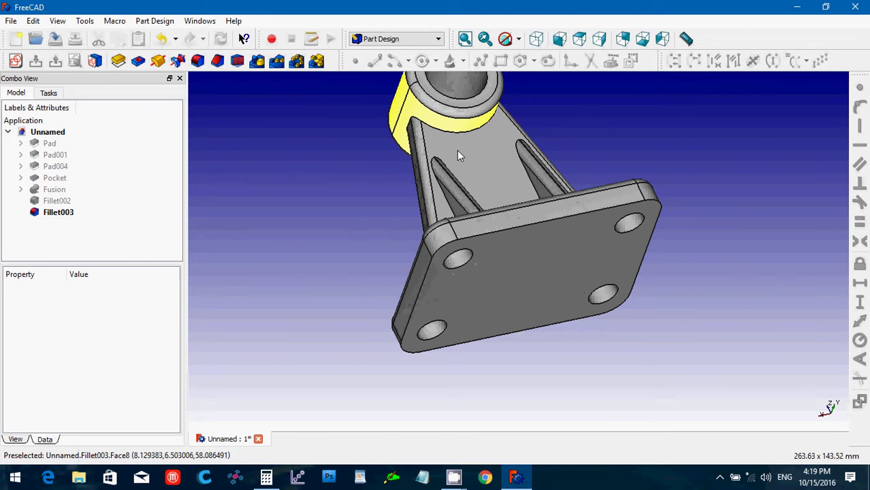
pyautogui.scroll(3, 457, 149)
pyautogui.press('Down')
pyautogui.press('Down')
pyautogui.press('Down')
pyautogui.press('Down')
pyautogui.press('Down')
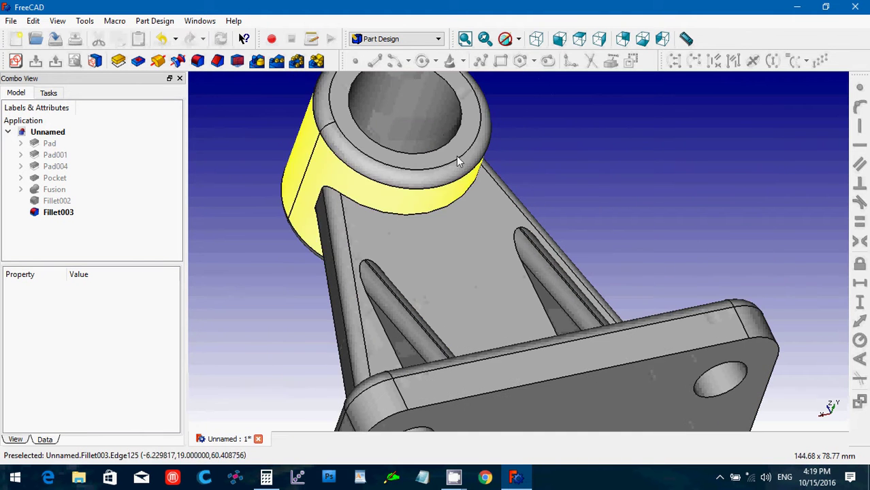
pyautogui.click(420, 218)
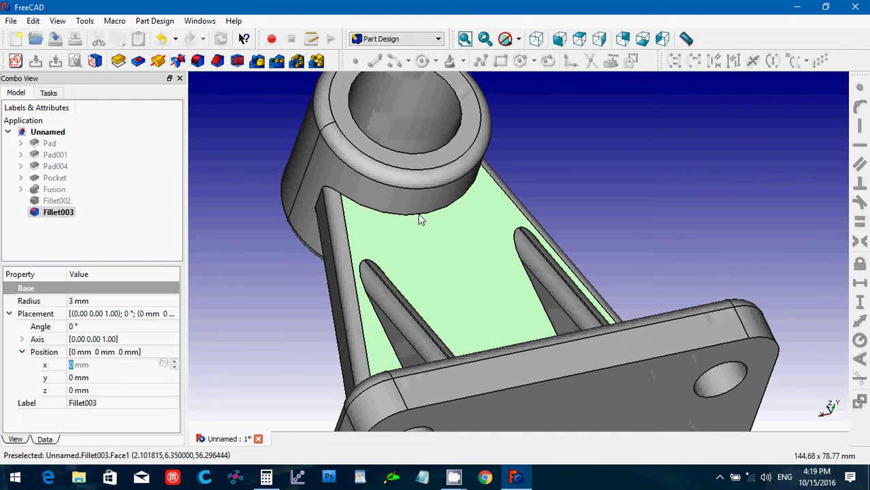
pyautogui.click(413, 224)
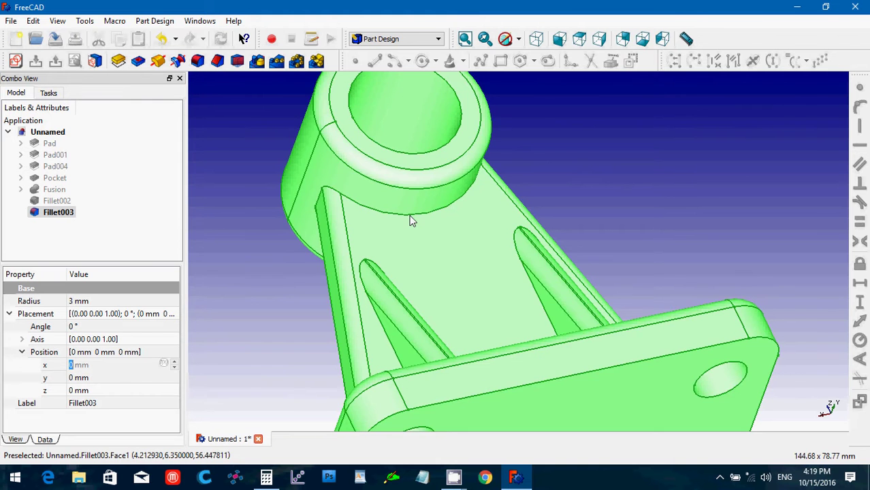
pyautogui.click(409, 221)
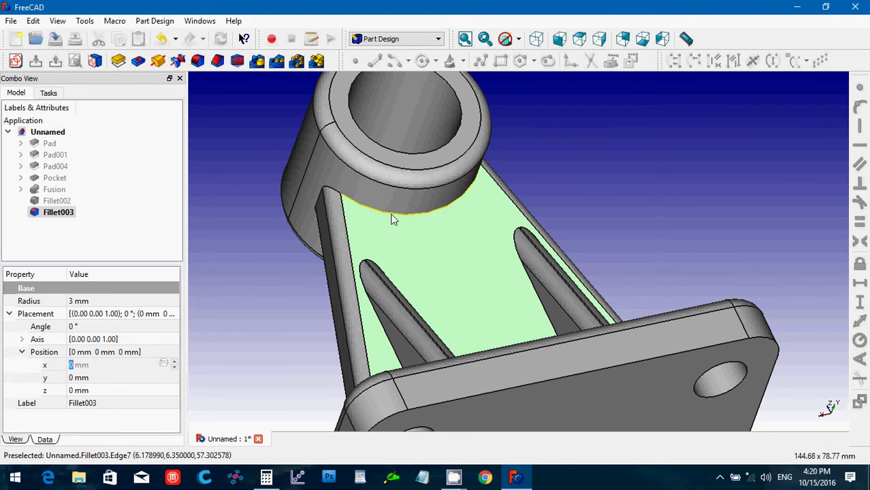
pyautogui.click(293, 210)
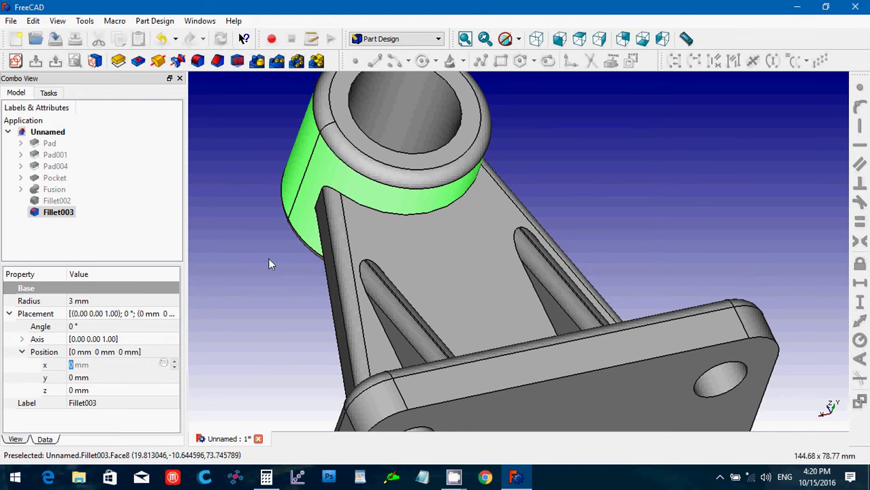
pyautogui.click(397, 217)
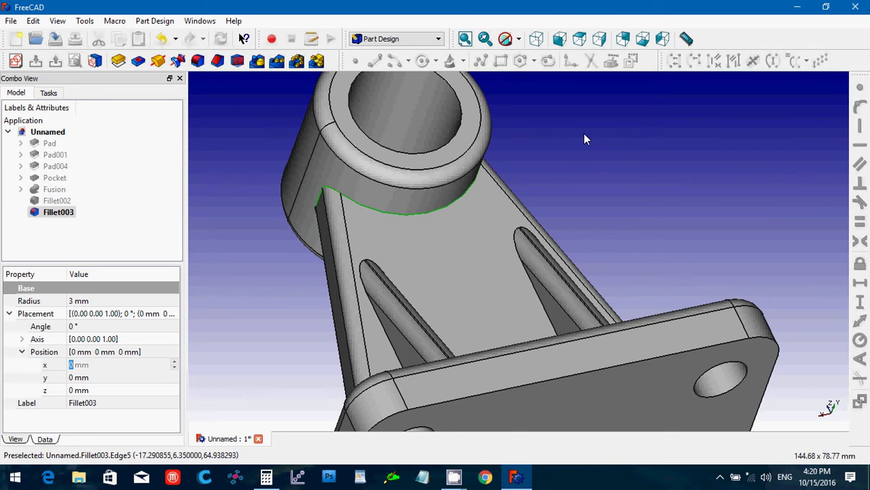
# Add the remaining edges of the web-to-cylinder junction, around the web's ends and opposite face, to the selection.
pyautogui.moveTo(584, 140); pyautogui.dragTo(416, 182, button='middle')
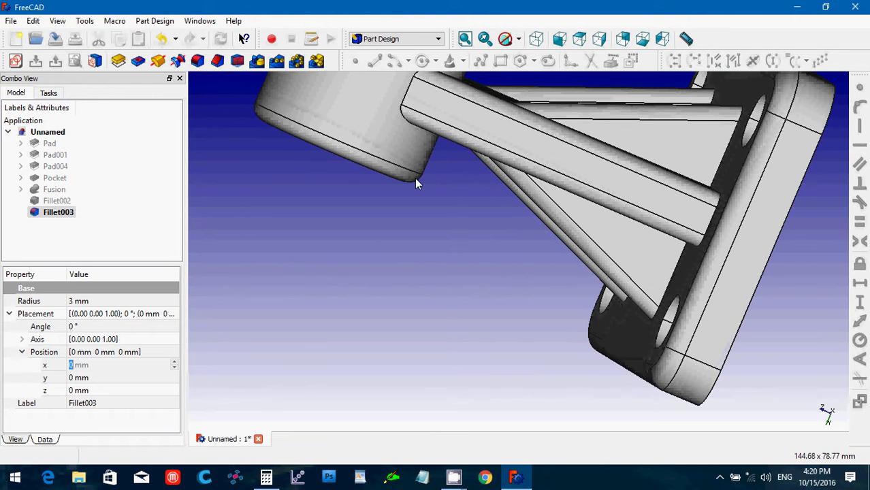
pyautogui.click(405, 117)
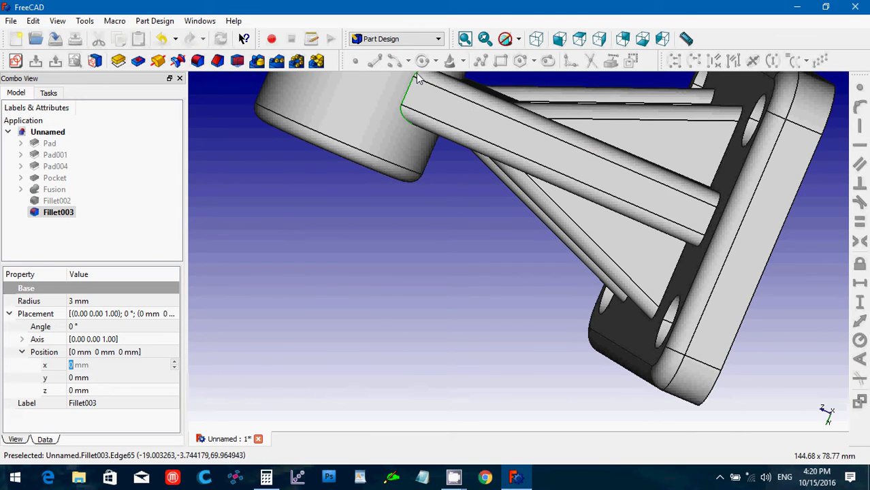
pyautogui.moveTo(595, 112); pyautogui.dragTo(414, 201, button='middle')
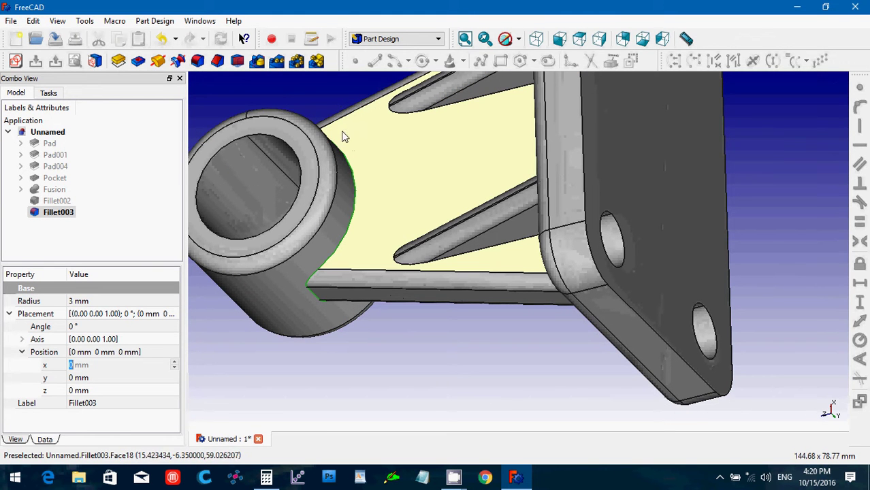
pyautogui.moveTo(318, 99); pyautogui.dragTo(418, 199, button='middle')
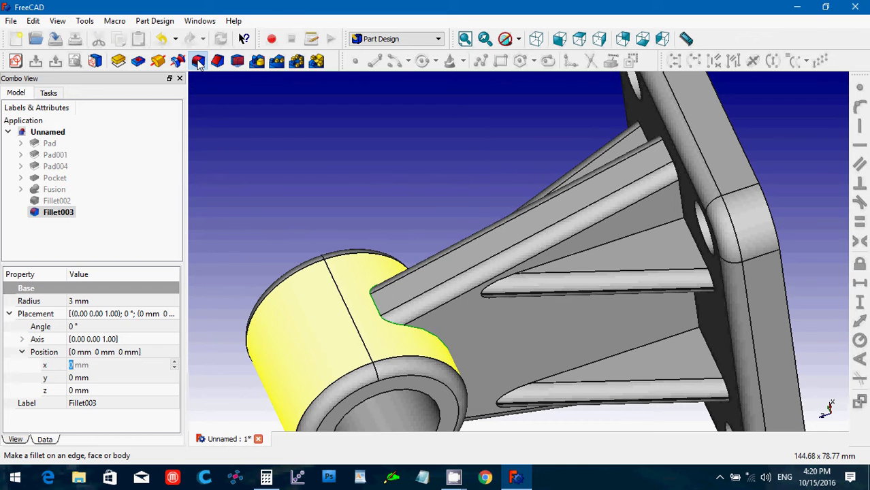
# Fillet the selected edges between the web and the bearing cylinder with a 3 mm radius.
pyautogui.click(198, 61)
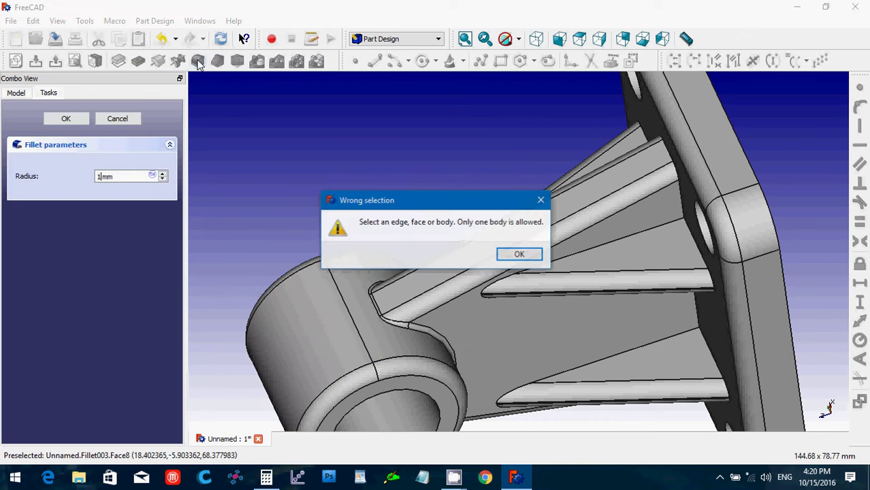
pyautogui.click(520, 255)
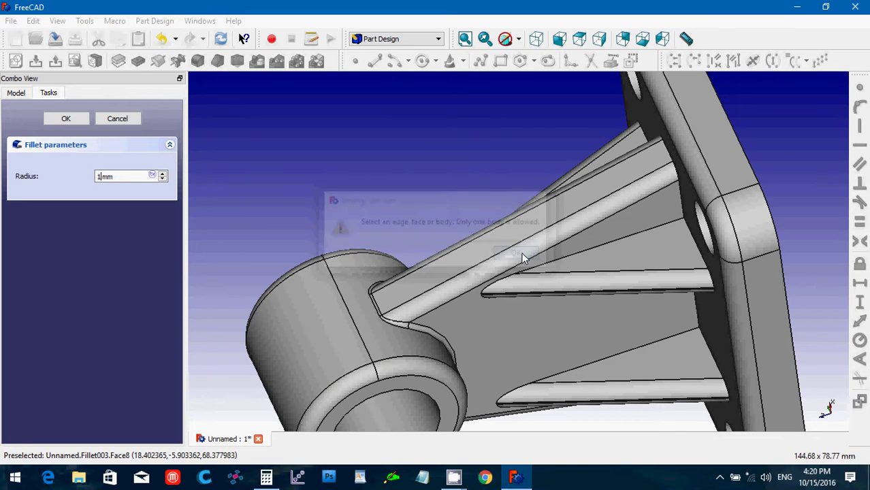
pyautogui.click(111, 176)
pyautogui.moveTo(111, 176); pyautogui.dragTo(96, 176)
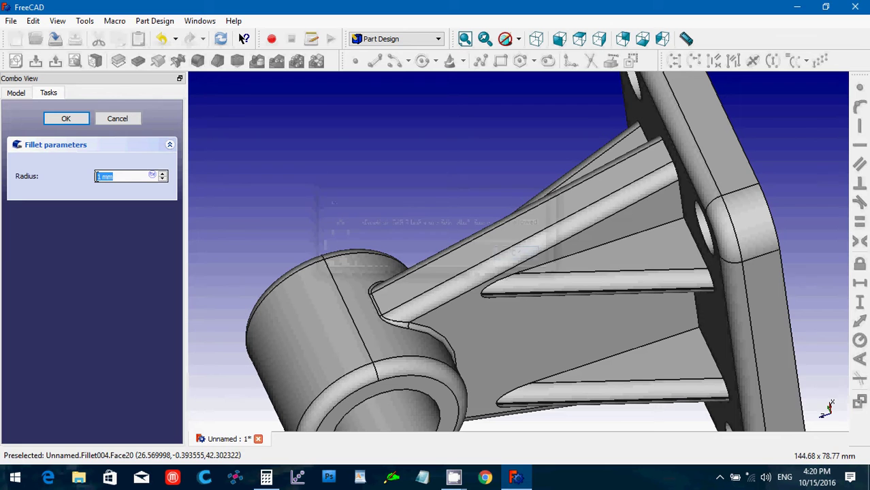
pyautogui.write('2')
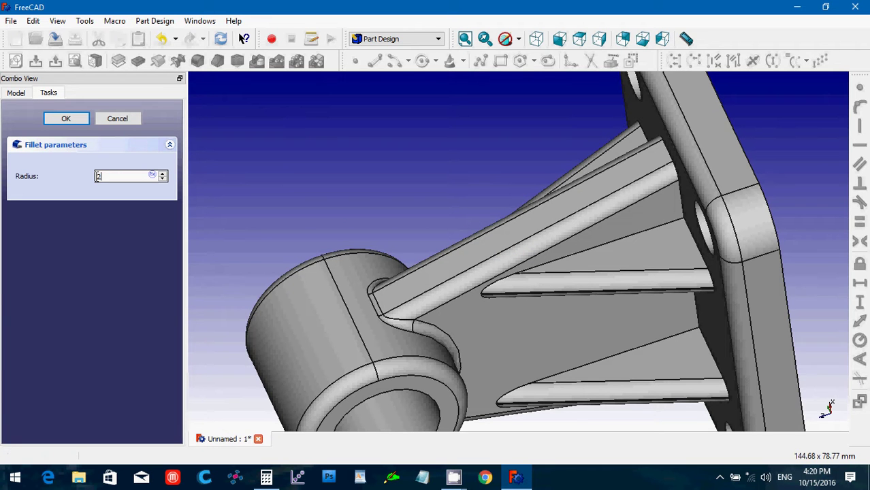
pyautogui.moveTo(105, 179); pyautogui.dragTo(92, 180)
pyautogui.write('3')
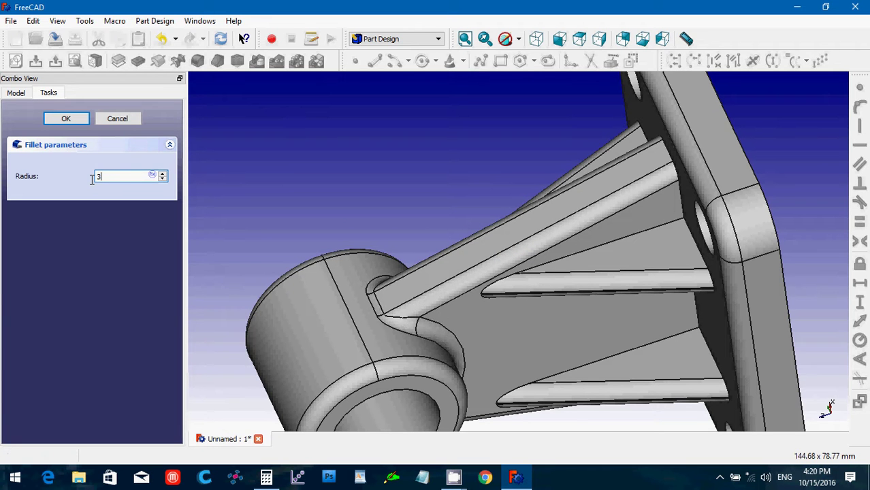
pyautogui.click(66, 119)
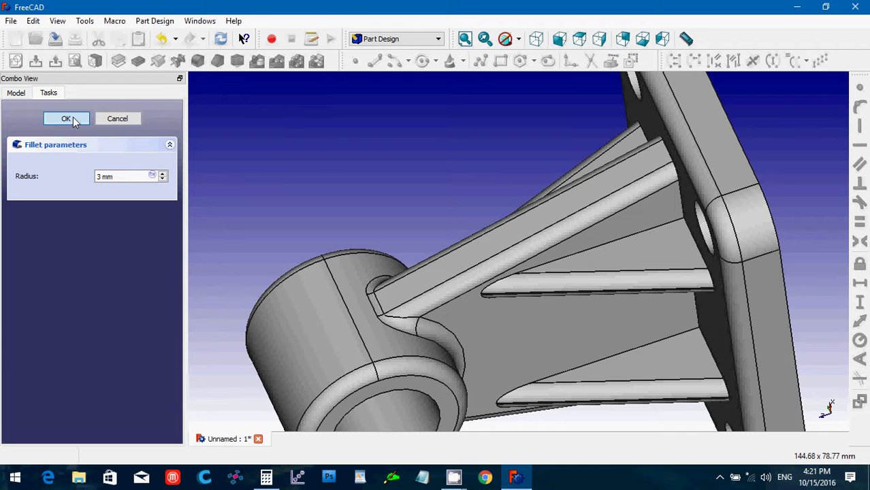
pyautogui.click(75, 120)
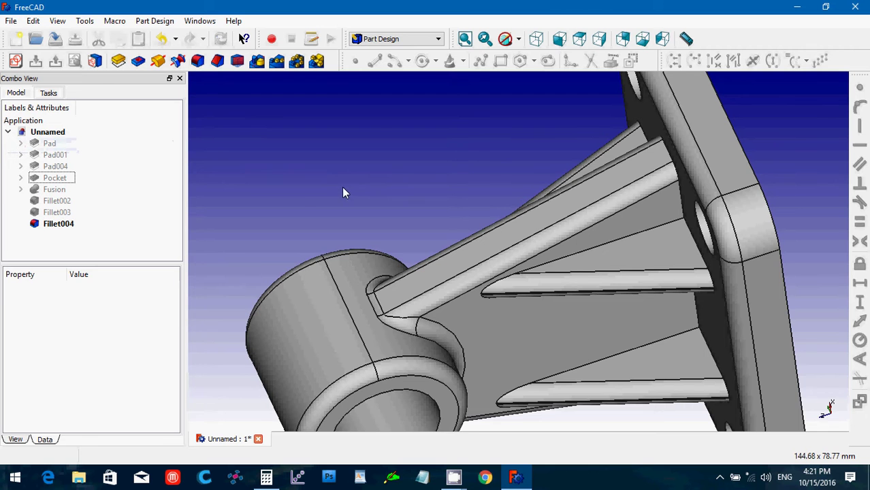
# Select the side edges and rounded top edges where both ribs meet one broad face of the web.
pyautogui.moveTo(341, 187); pyautogui.dragTo(562, 113, button='middle')
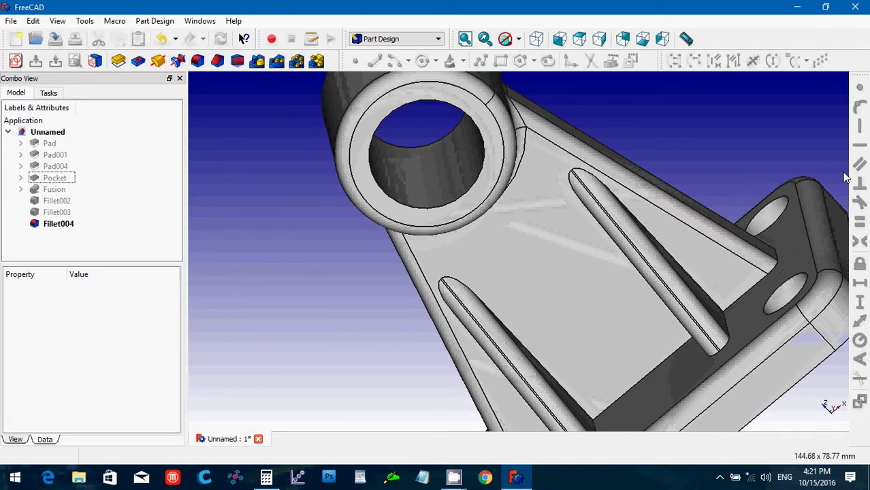
pyautogui.moveTo(837, 155); pyautogui.dragTo(680, 225, button='middle')
pyautogui.scroll(-2, 687, 244)
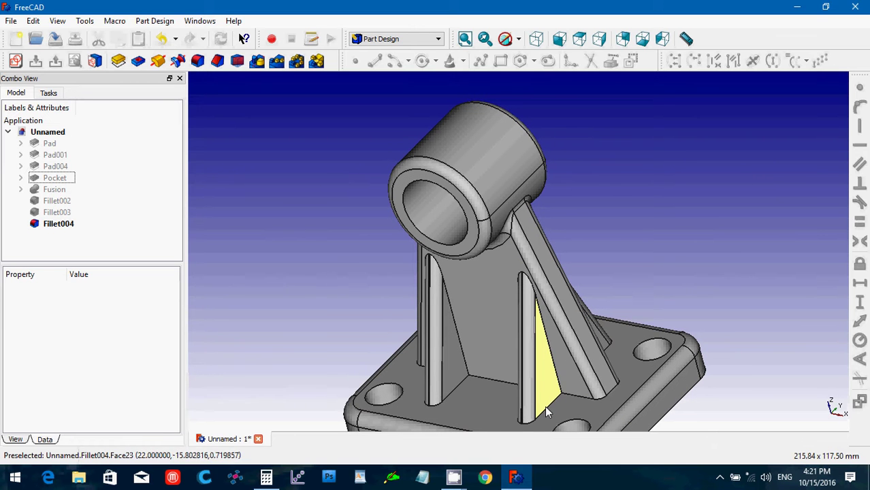
pyautogui.click(557, 382)
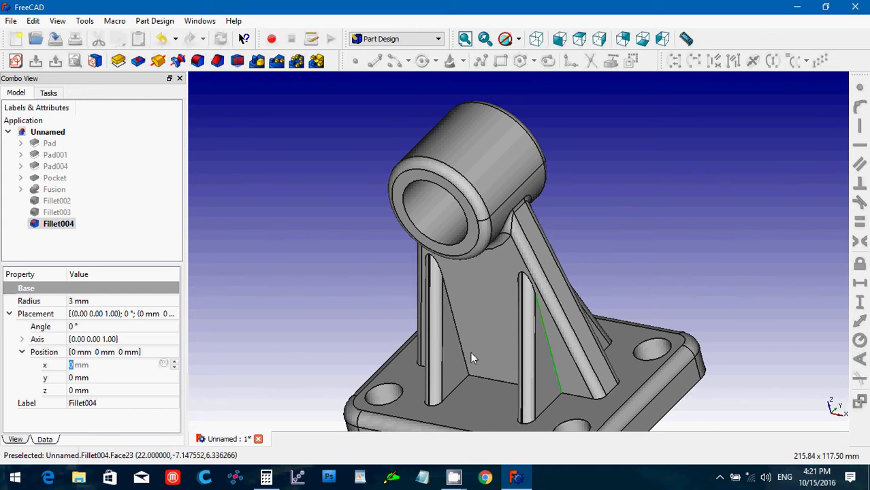
pyautogui.moveTo(410, 310); pyautogui.dragTo(562, 255, button='middle')
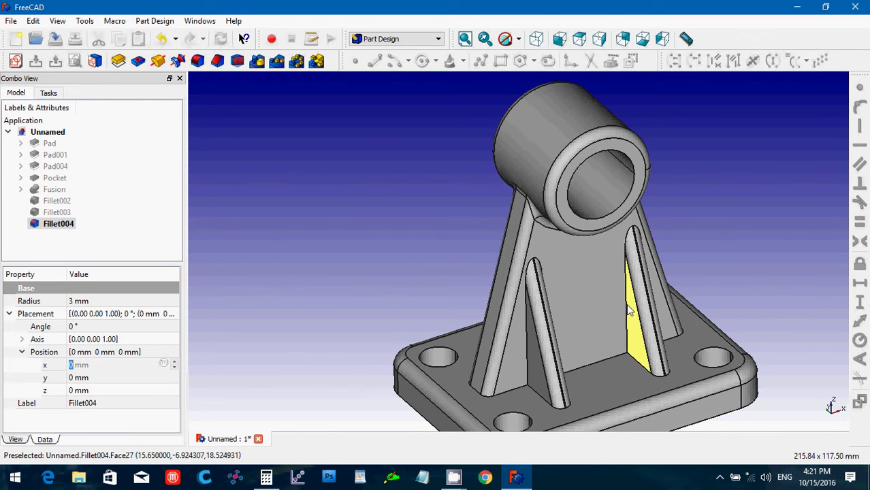
pyautogui.scroll(2, 627, 308)
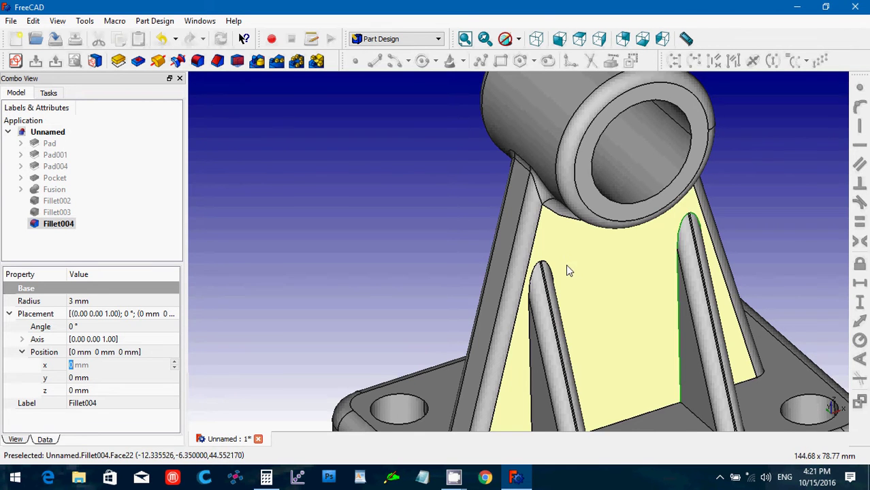
pyautogui.scroll(-1, 570, 279)
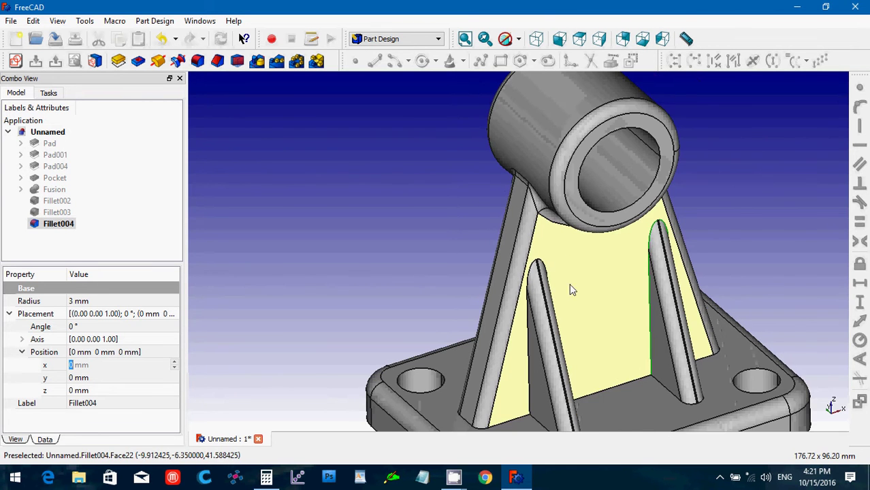
pyautogui.keyDown('ctrl'); pyautogui.click(532, 274); pyautogui.keyUp('ctrl')
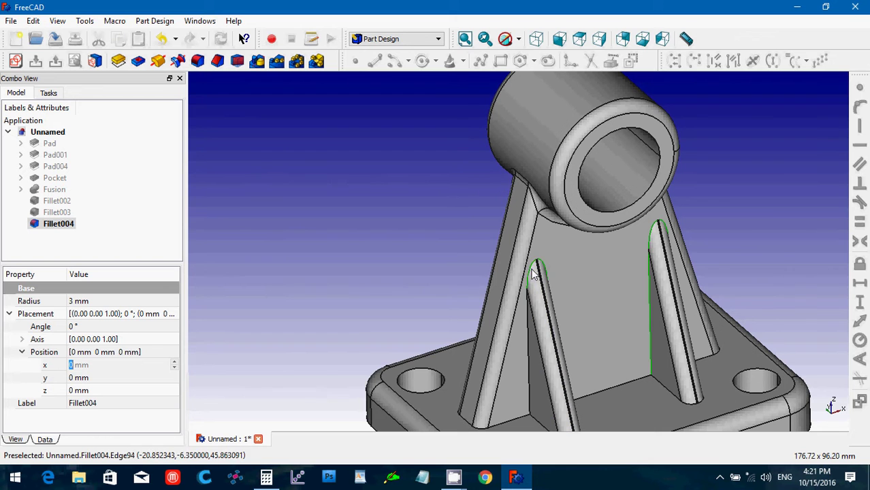
pyautogui.keyDown('ctrl'); pyautogui.click(526, 321); pyautogui.keyUp('ctrl')
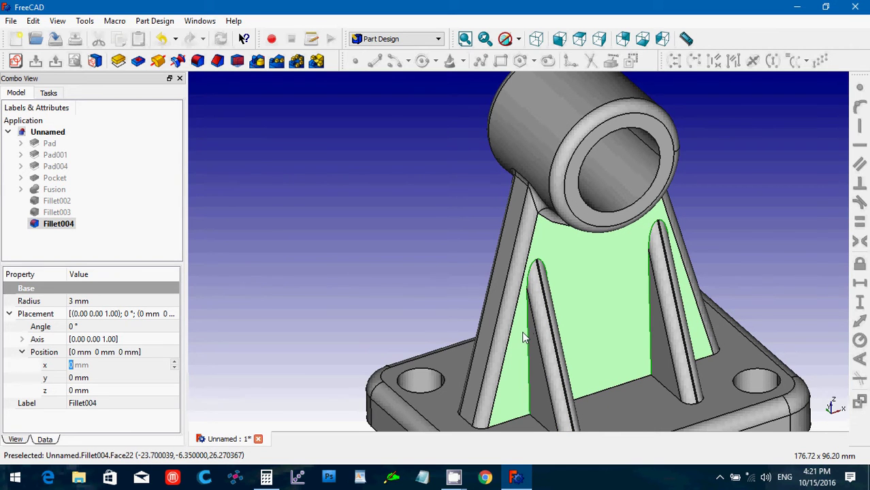
pyautogui.keyDown('ctrl'); pyautogui.click(597, 323); pyautogui.keyUp('ctrl')
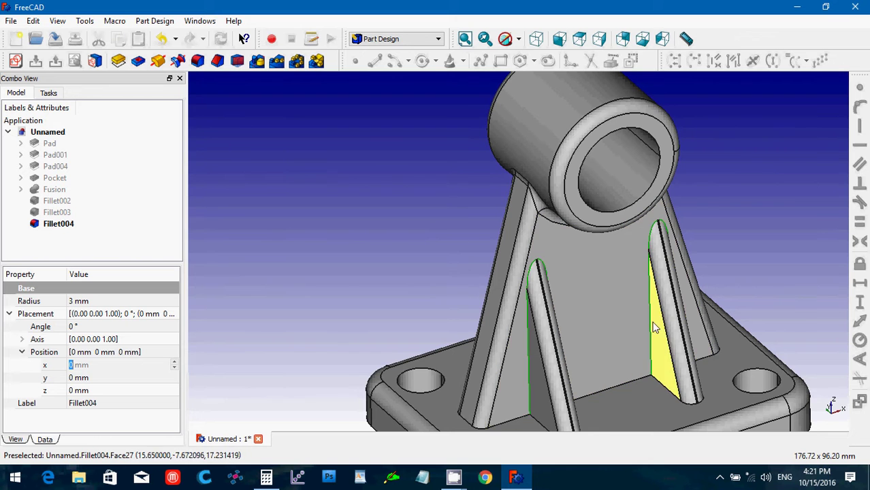
pyautogui.moveTo(714, 316); pyautogui.dragTo(458, 349, button='middle')
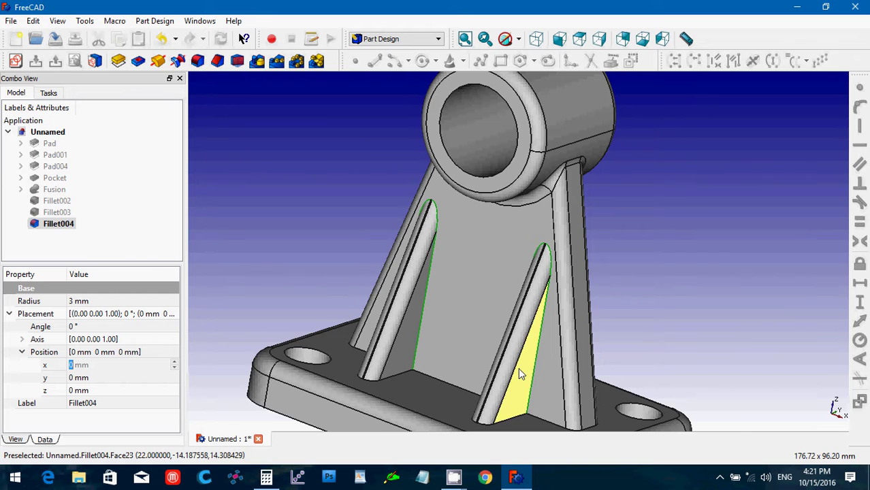
pyautogui.moveTo(463, 365); pyautogui.dragTo(652, 329, button='middle')
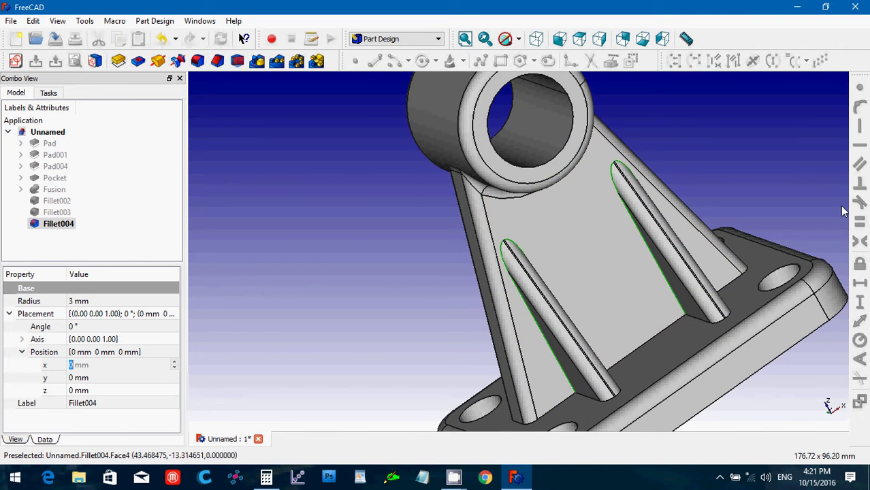
# Add the side and rounded top edges where the other two ribs meet the web's opposite face to the selection.
pyautogui.moveTo(843, 210); pyautogui.dragTo(511, 334, button='middle')
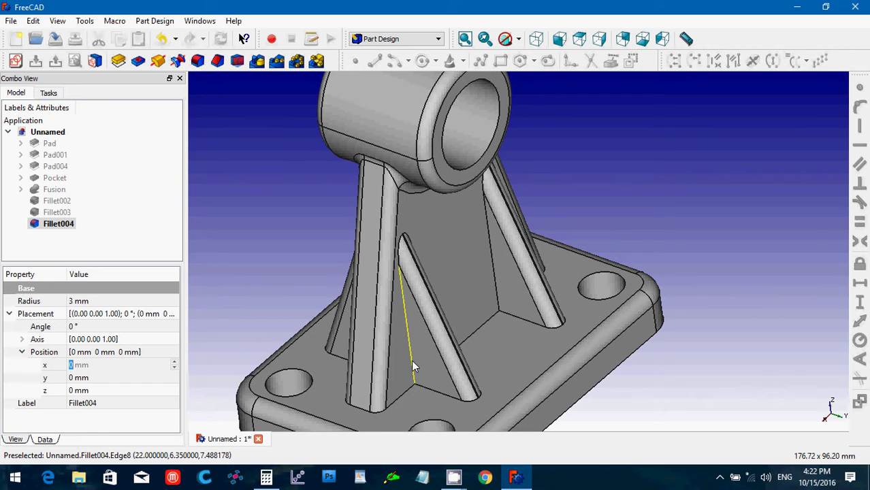
pyautogui.click(412, 363)
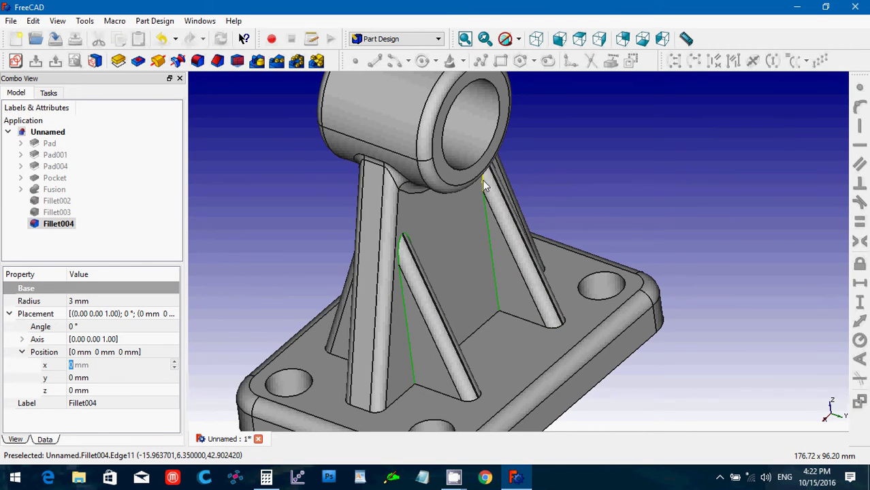
pyautogui.moveTo(640, 225); pyautogui.dragTo(519, 281, button='middle')
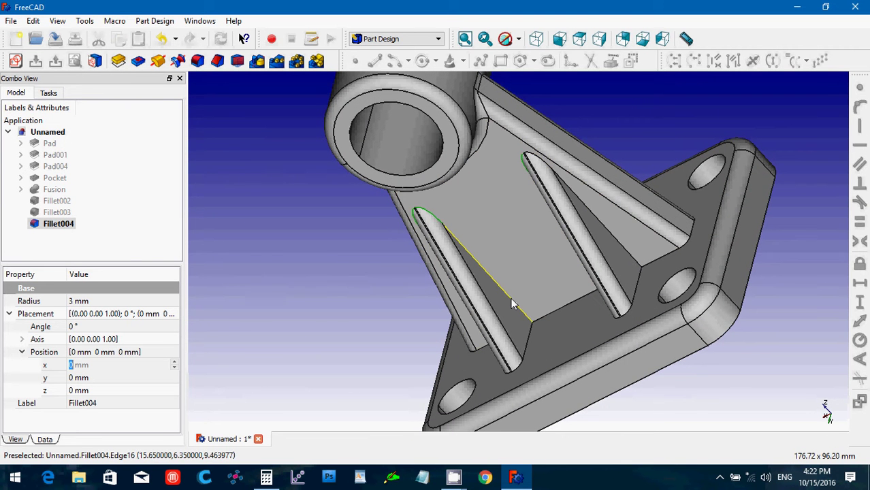
pyautogui.keyDown('ctrl'); pyautogui.click(512, 302); pyautogui.keyUp('ctrl')
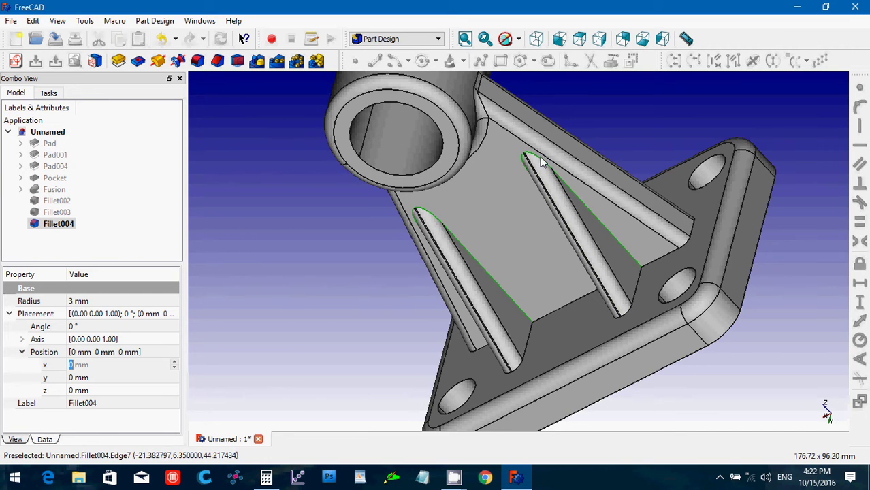
pyautogui.moveTo(790, 157); pyautogui.dragTo(703, 213, button='middle')
pyautogui.moveTo(361, 206); pyautogui.dragTo(451, 198, button='middle')
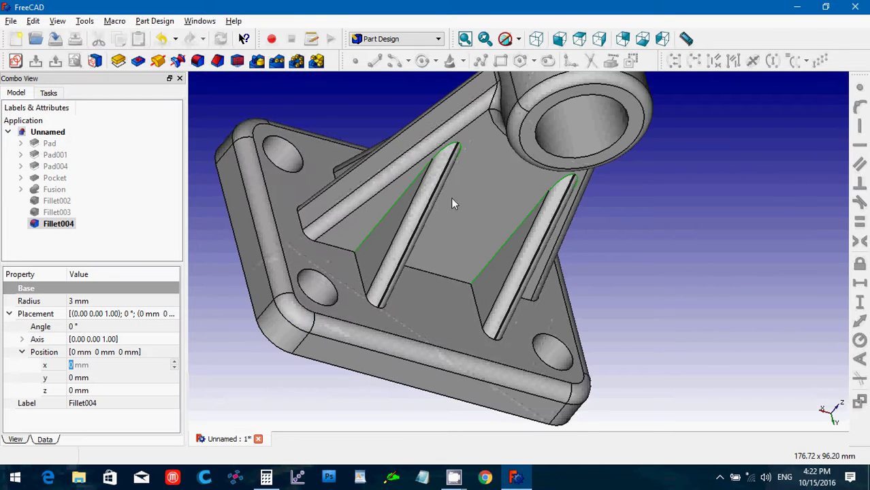
# Fillet the selected rib-to-web edges with a 2 mm radius.
pyautogui.click(200, 66)
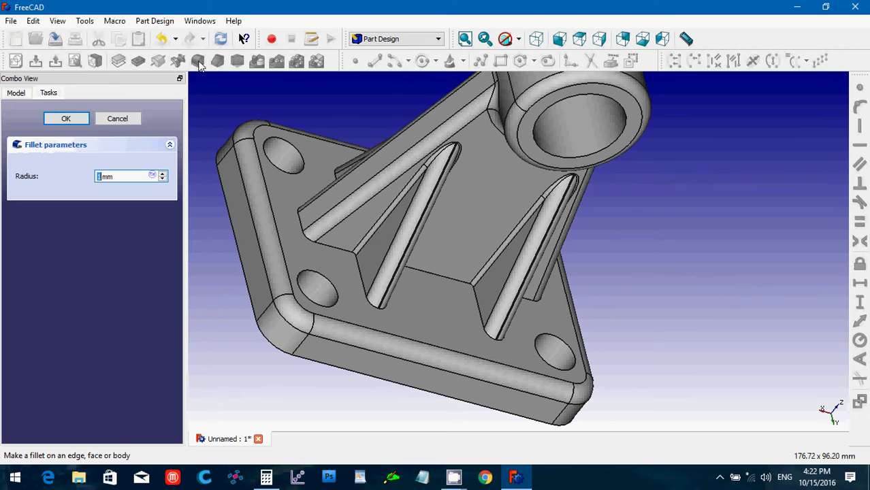
pyautogui.moveTo(117, 180); pyautogui.dragTo(93, 181)
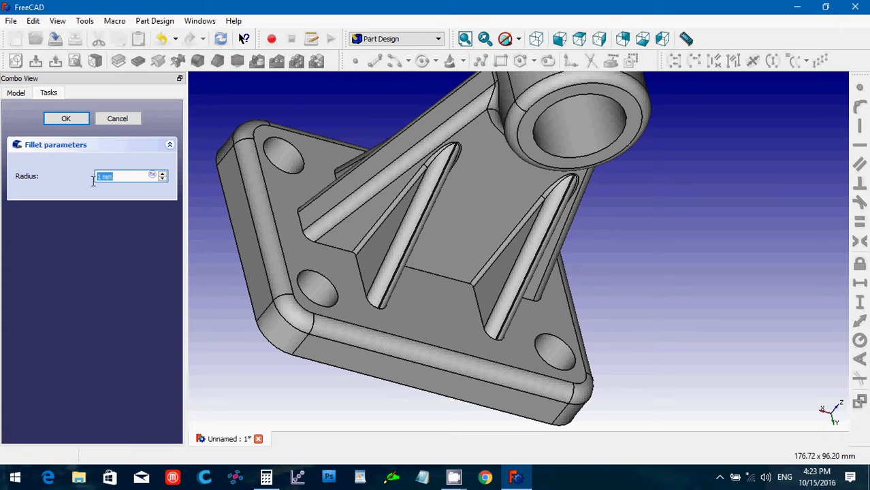
pyautogui.write('2')
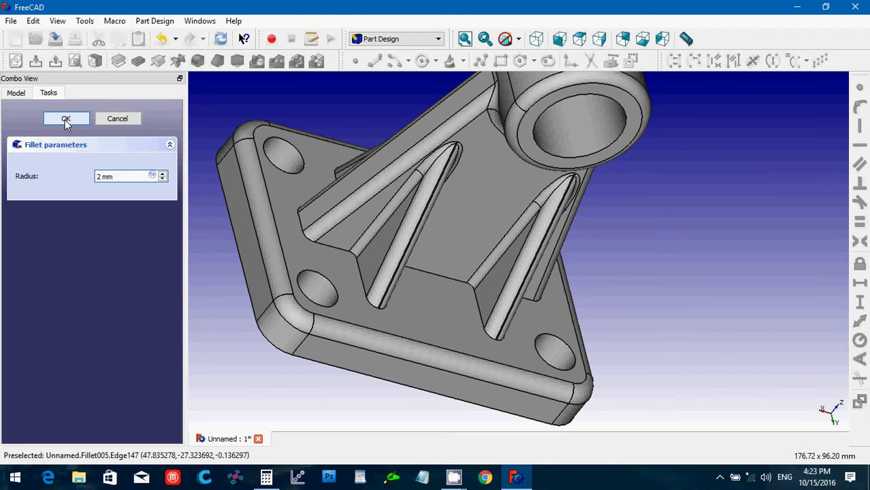
pyautogui.click(66, 120)
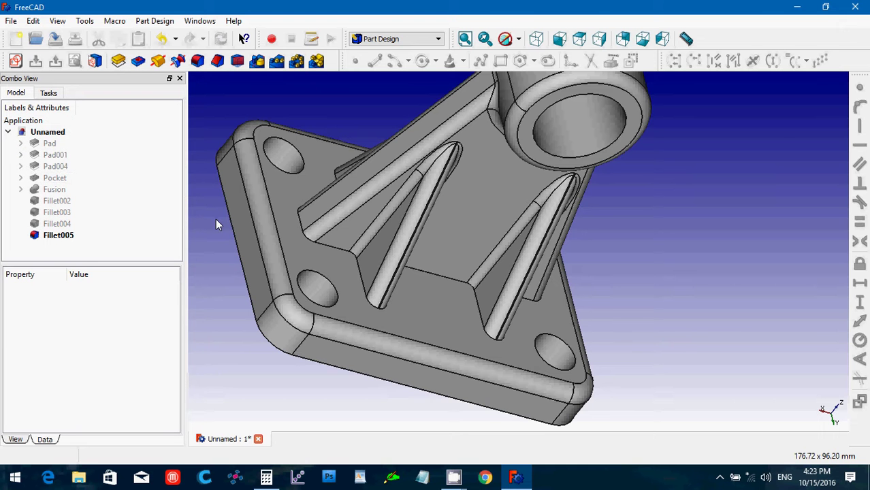
# Select the base-plate junction edges around one end of the web and along the adjacent rib's outer side and rounded tip.
pyautogui.moveTo(212, 249); pyautogui.dragTo(486, 303, button='middle')
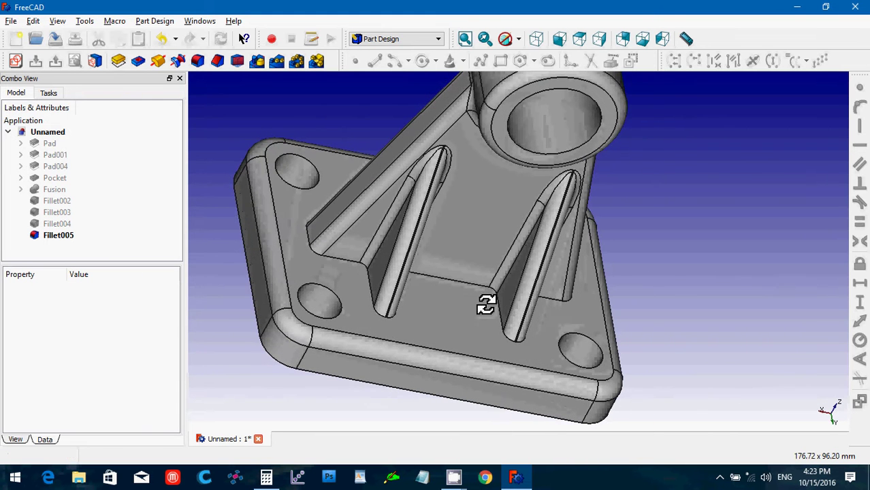
pyautogui.click(310, 235)
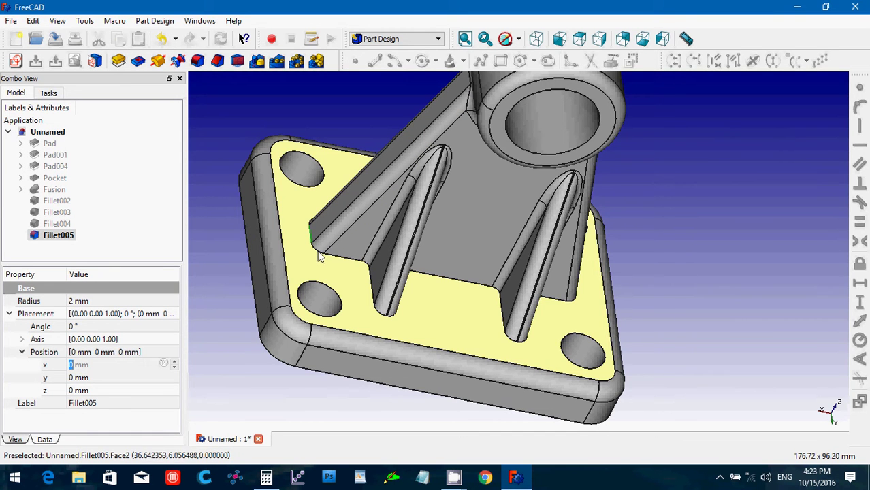
pyautogui.scroll(4, 377, 296)
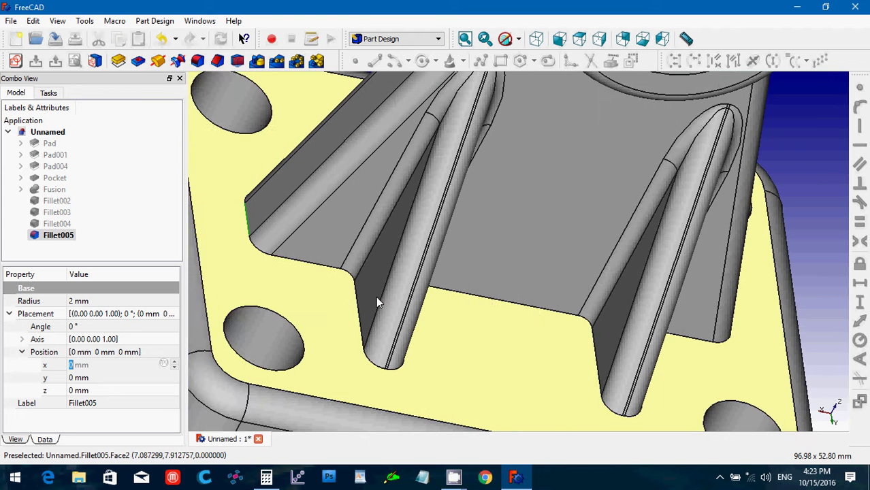
pyautogui.press('Right')
pyautogui.press('Right')
pyautogui.press('Right')
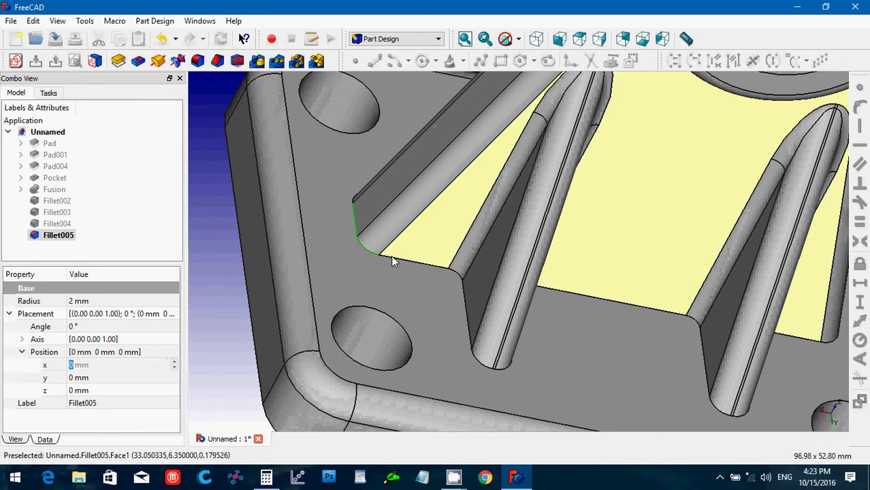
pyautogui.keyDown('ctrl'); pyautogui.click(392, 257); pyautogui.keyUp('ctrl')
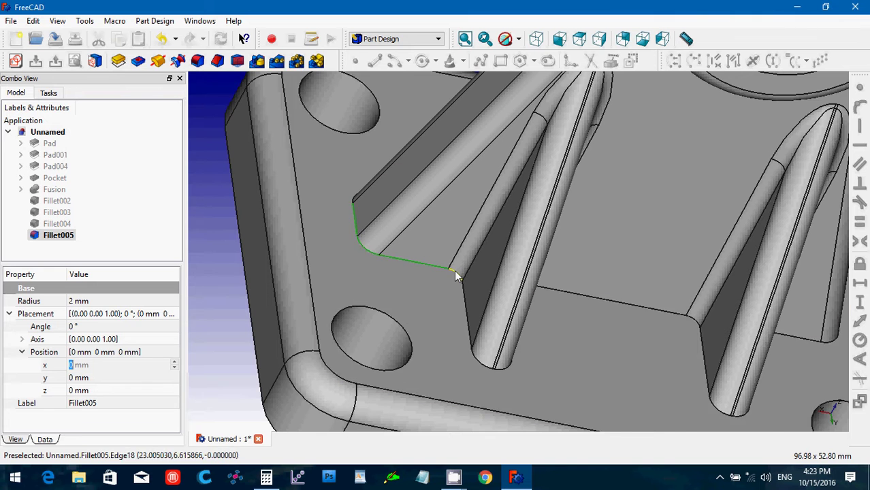
pyautogui.keyDown('ctrl'); pyautogui.click(464, 300); pyautogui.keyUp('ctrl')
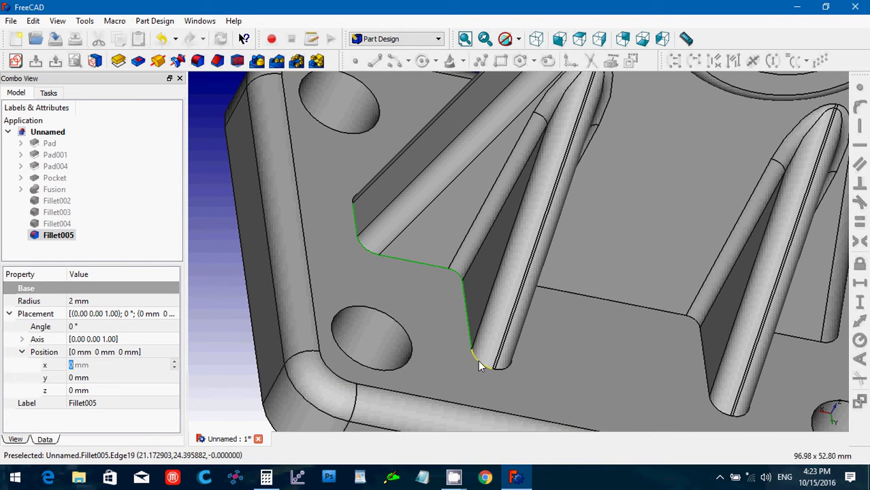
pyautogui.keyDown('ctrl'); pyautogui.click(479, 361); pyautogui.keyUp('ctrl')
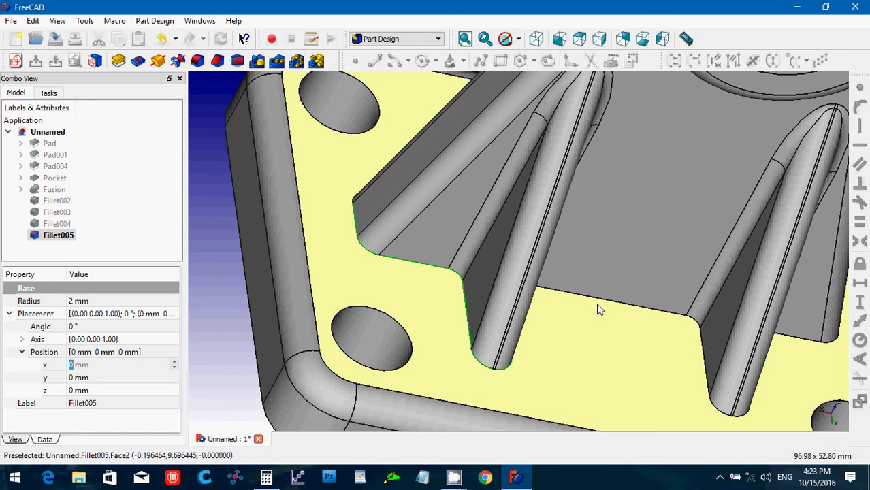
# Add the web's base edge between the two ribs and the facing side and rounded tip of the second rib to the selection.
pyautogui.keyDown('ctrl'); pyautogui.click(597, 298); pyautogui.keyUp('ctrl')
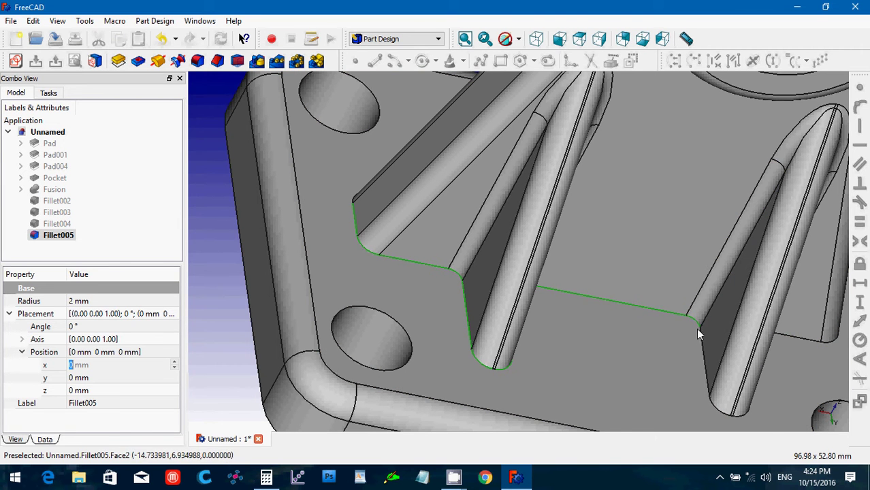
pyautogui.keyDown('ctrl'); pyautogui.click(701, 341); pyautogui.keyUp('ctrl')
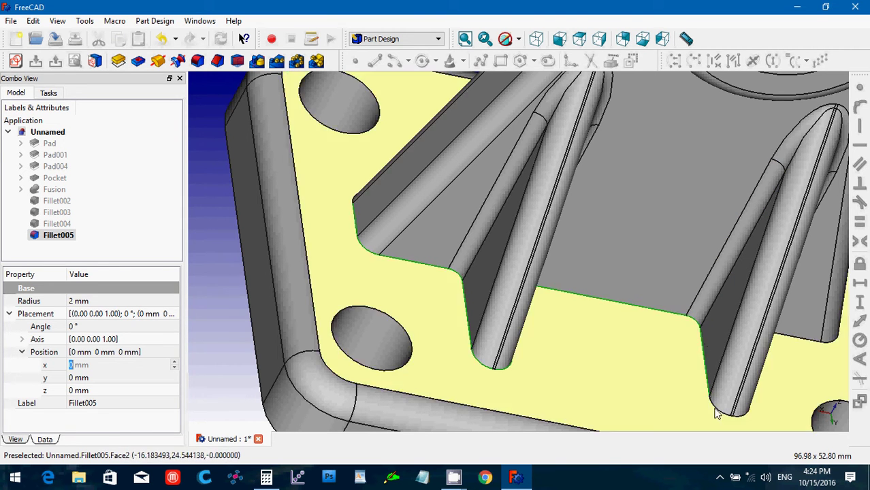
pyautogui.keyDown('ctrl'); pyautogui.click(722, 413); pyautogui.keyUp('ctrl')
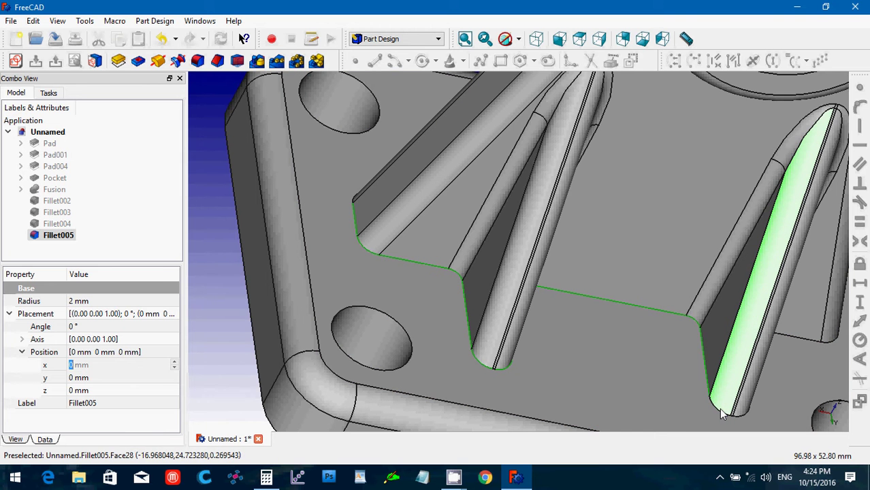
pyautogui.keyDown('ctrl'); pyautogui.click(722, 414); pyautogui.keyUp('ctrl')
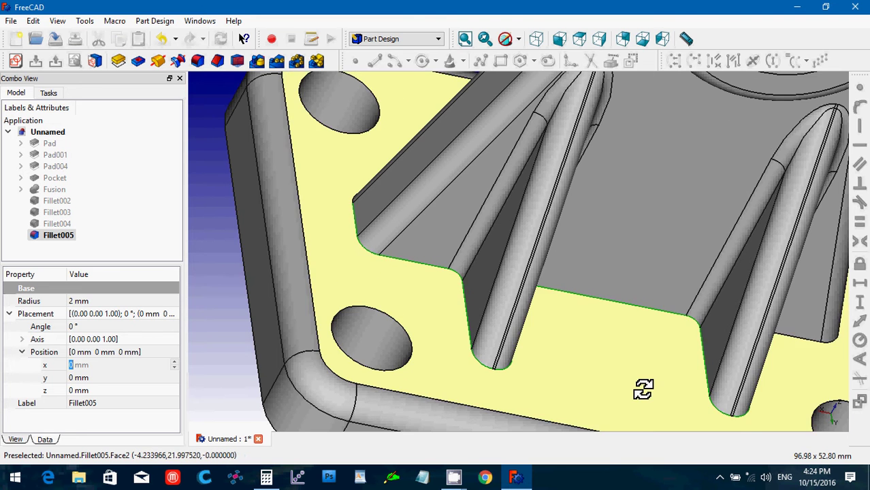
# Add the opposite base edges of both ribs and the base edges around the web's other end to the selection.
pyautogui.moveTo(644, 389); pyautogui.dragTo(524, 362, button='middle')
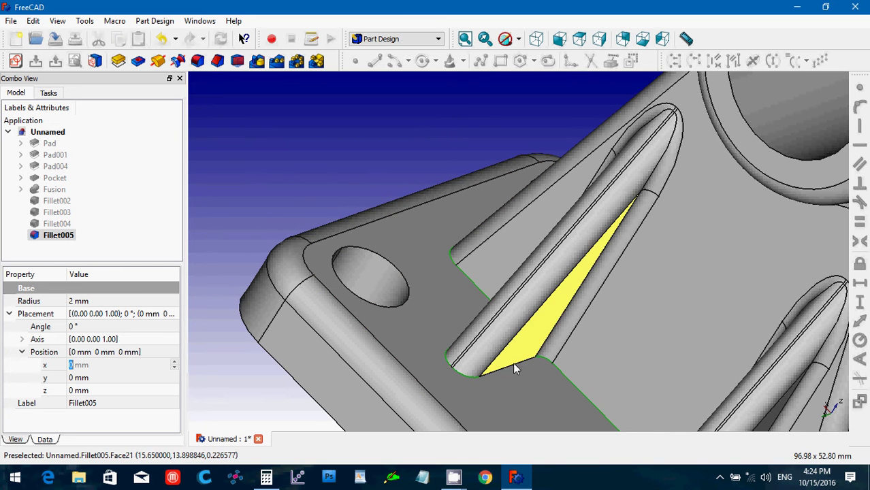
pyautogui.click(515, 369)
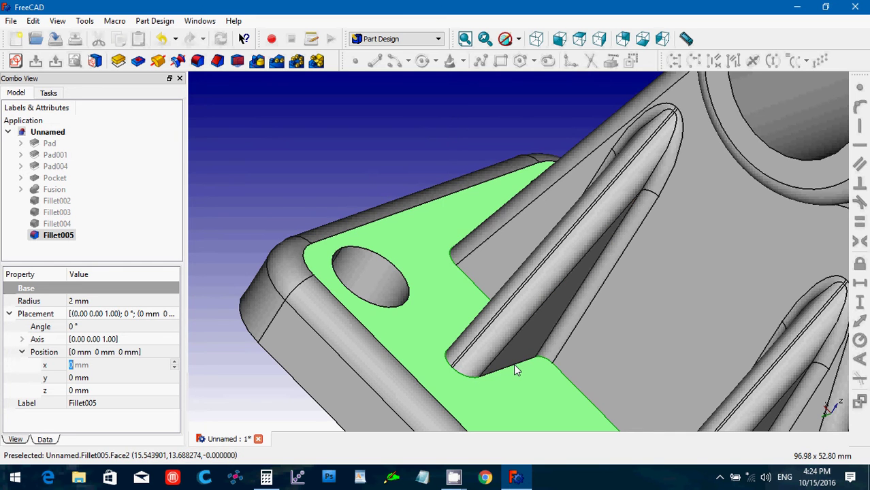
pyautogui.click(514, 369)
pyautogui.click(513, 367)
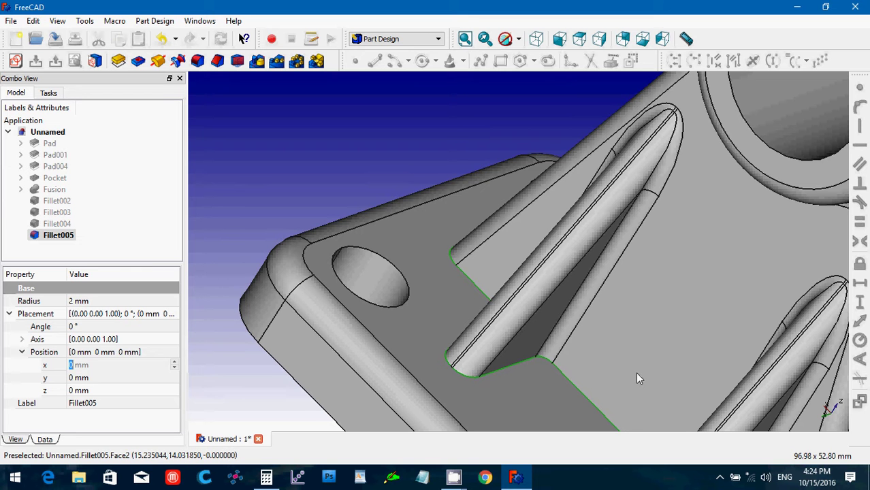
pyautogui.moveTo(652, 342); pyautogui.dragTo(652, 312, button='middle')
pyautogui.scroll(-4, 652, 317)
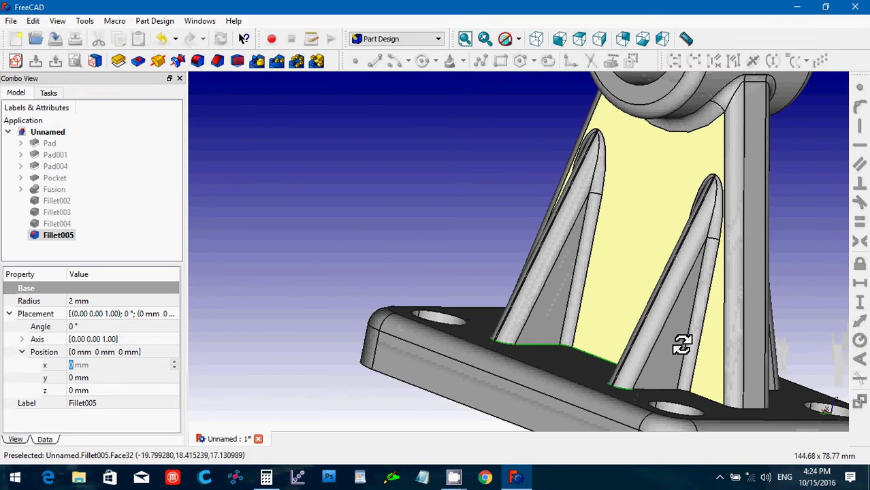
pyautogui.moveTo(679, 344); pyautogui.dragTo(583, 389, button='middle')
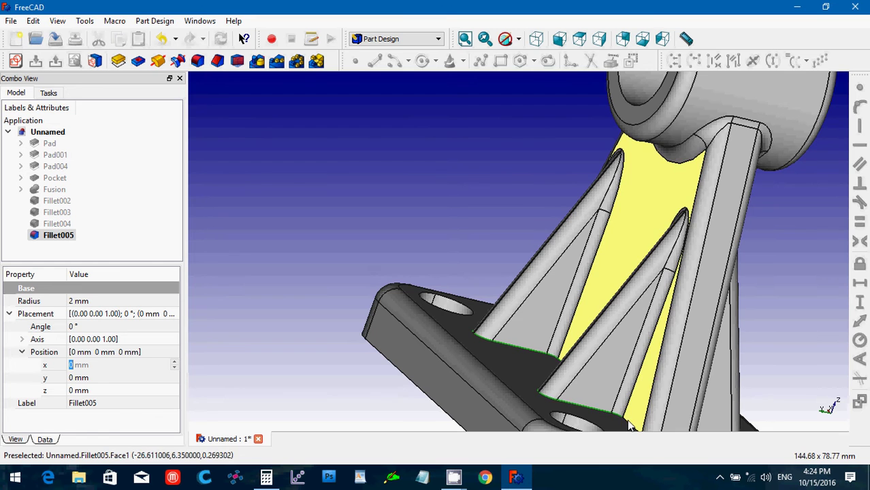
pyautogui.scroll(-3, 630, 426)
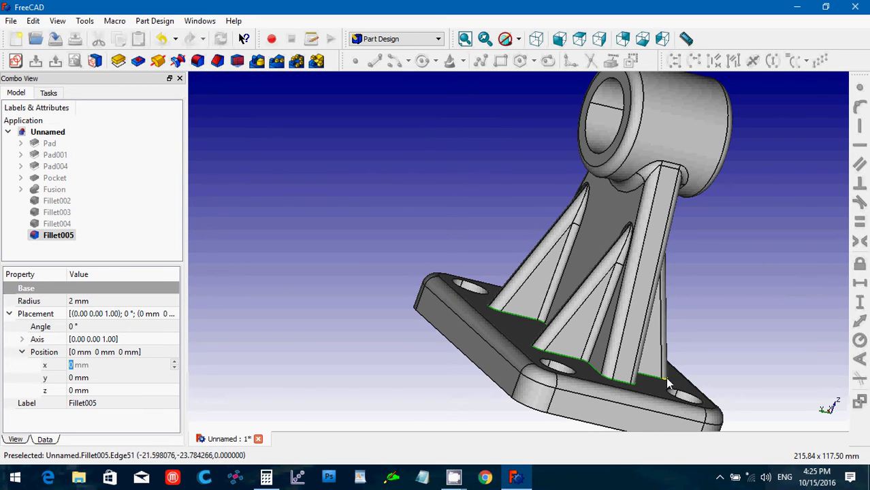
# On the web's opposite face, add the base edges of the first rib, the web between the ribs, and the second rib's facing side.
pyautogui.moveTo(757, 354); pyautogui.dragTo(569, 346, button='middle')
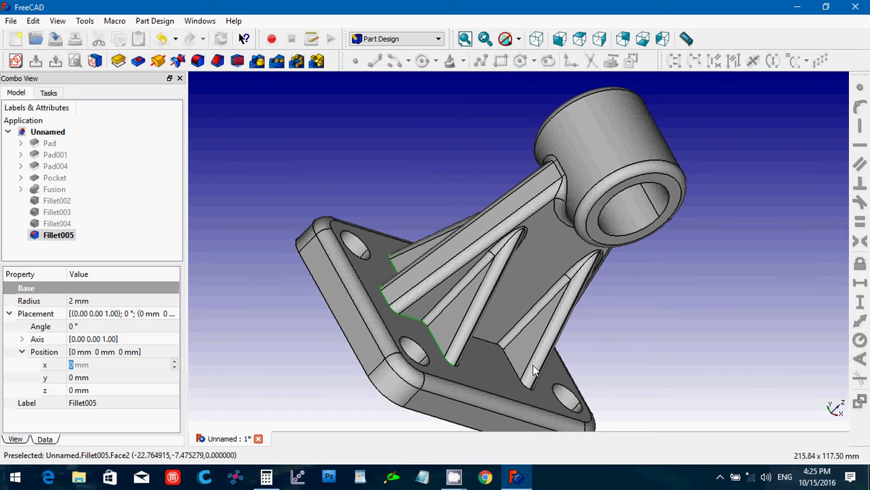
pyautogui.keyDown('ctrl'); pyautogui.click(501, 347); pyautogui.keyUp('ctrl')
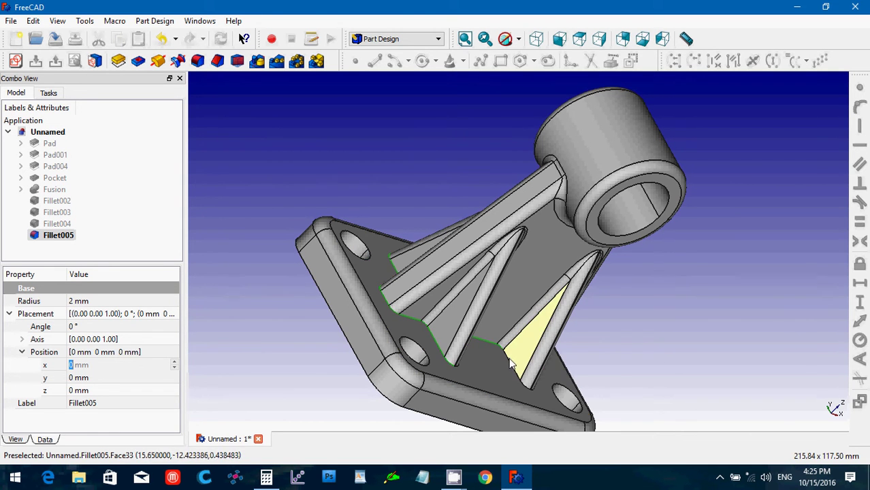
pyautogui.keyDown('ctrl'); pyautogui.click(509, 363); pyautogui.keyUp('ctrl')
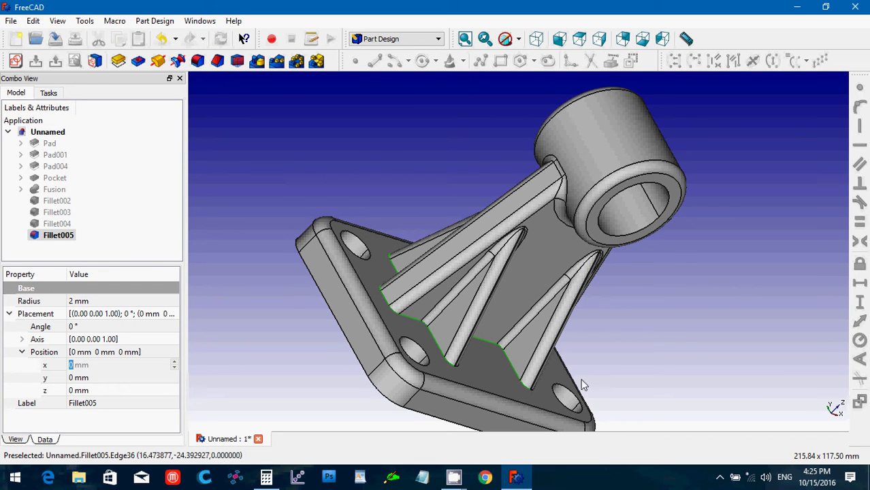
pyautogui.moveTo(665, 269); pyautogui.dragTo(429, 339, button='middle')
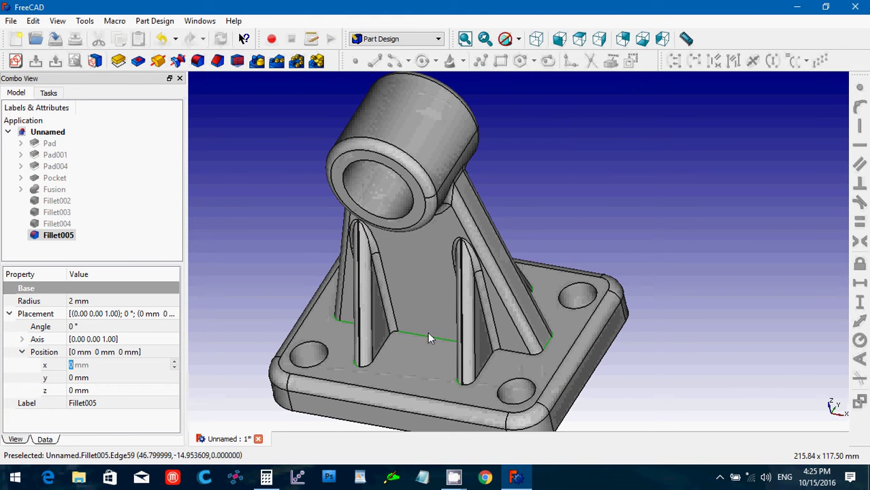
pyautogui.keyDown('ctrl'); pyautogui.click(366, 368); pyautogui.keyUp('ctrl')
pyautogui.keyDown('ctrl'); pyautogui.click(365, 365); pyautogui.keyUp('ctrl')
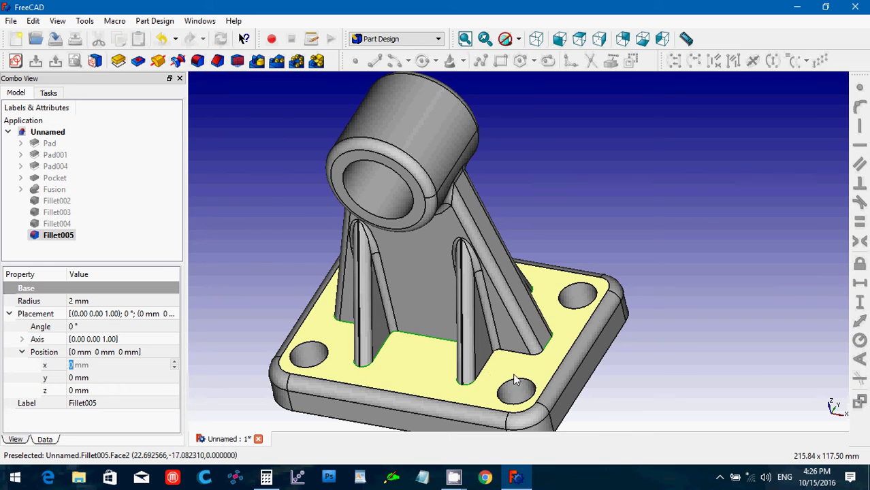
# Complete the selection with the last rib's remaining base edges and the web edge and corner leading back to the starting end.
pyautogui.scroll(2, 511, 371)
pyautogui.scroll(2, 509, 371)
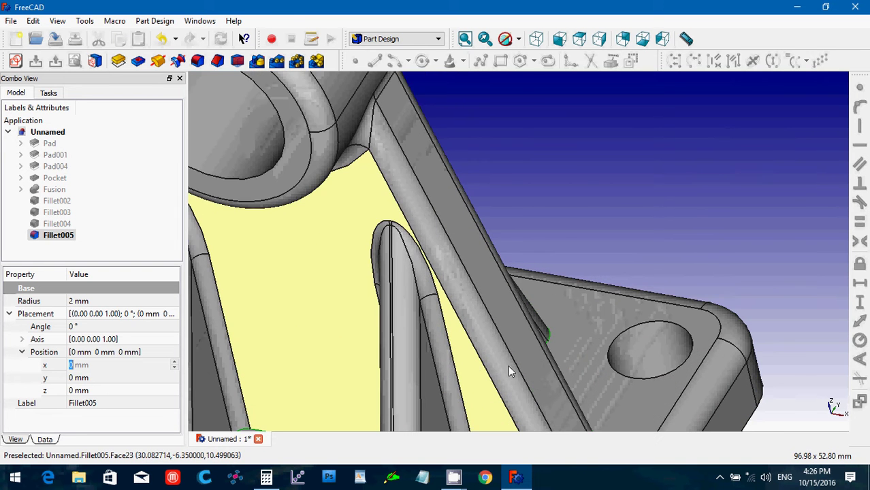
pyautogui.press('Up')
pyautogui.press('Up')
pyautogui.press('Up')
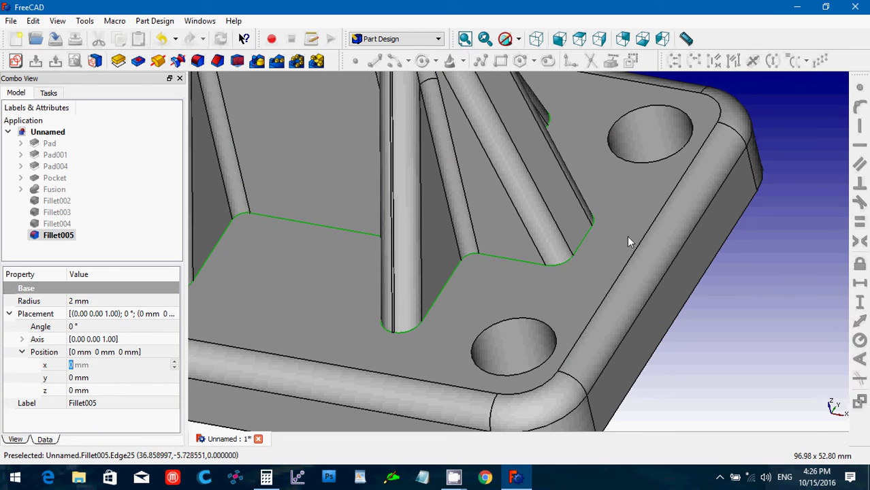
# Fillet the selected web and rib junctions with the base plate at a 2 mm radius and show the bracket in axonometric view.
pyautogui.moveTo(640, 234); pyautogui.dragTo(612, 194, button='middle')
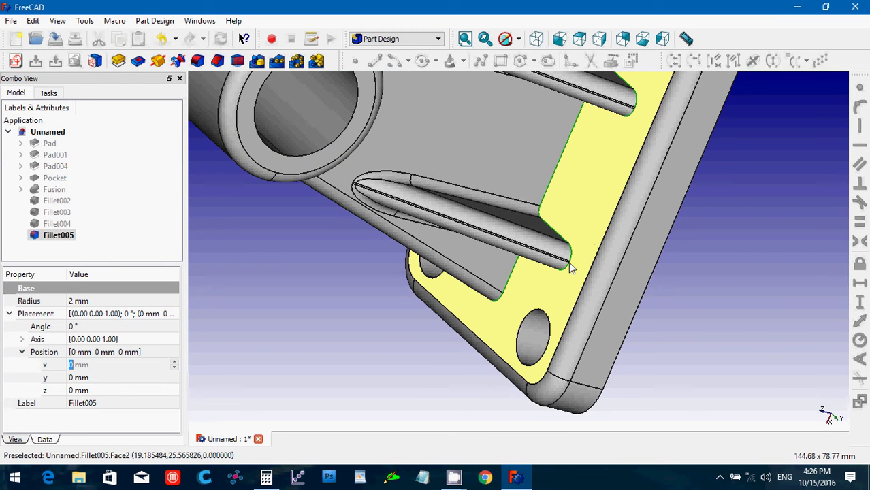
pyautogui.moveTo(392, 147); pyautogui.dragTo(449, 157, button='middle')
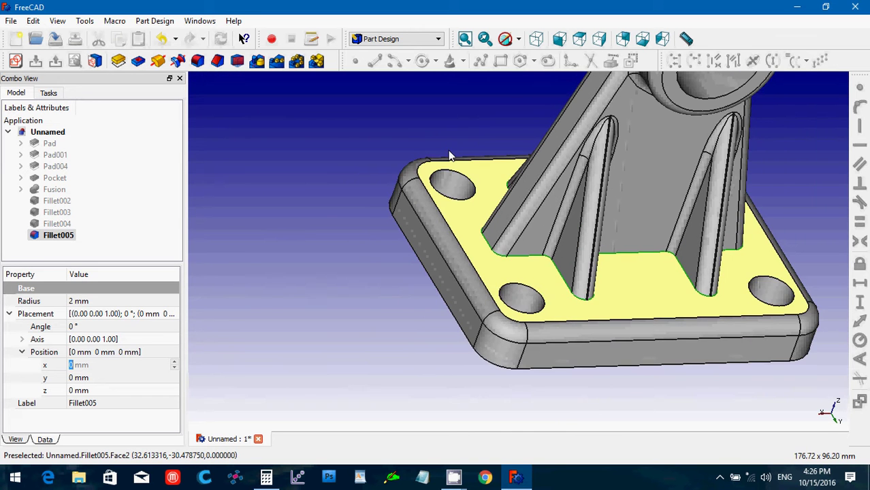
pyautogui.scroll(-2, 449, 157)
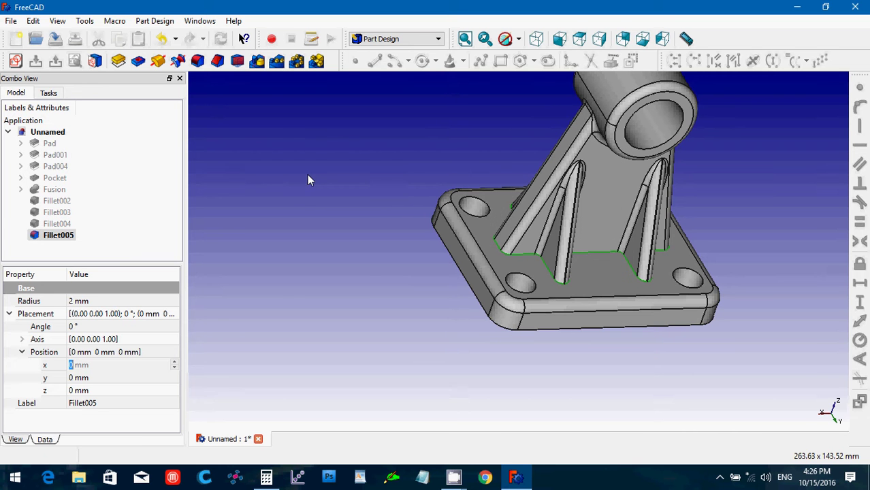
pyautogui.moveTo(310, 211); pyautogui.dragTo(400, 268, button='middle')
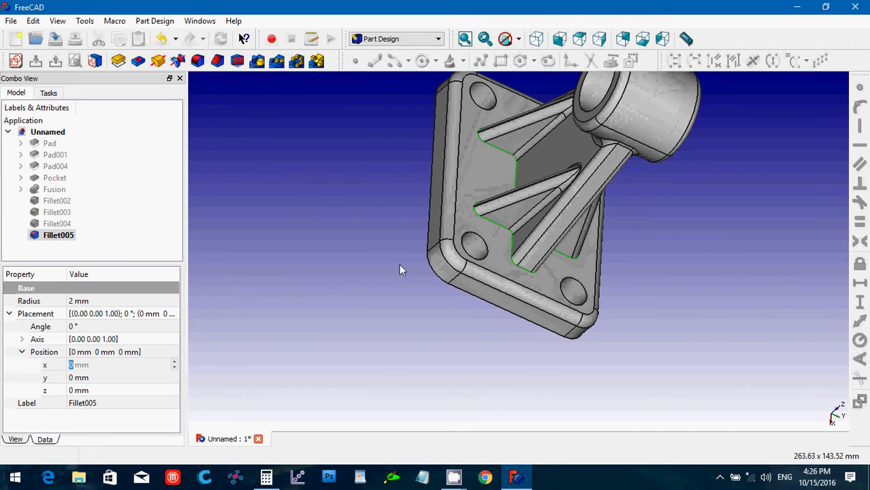
pyautogui.moveTo(378, 138); pyautogui.dragTo(310, 198, button='middle')
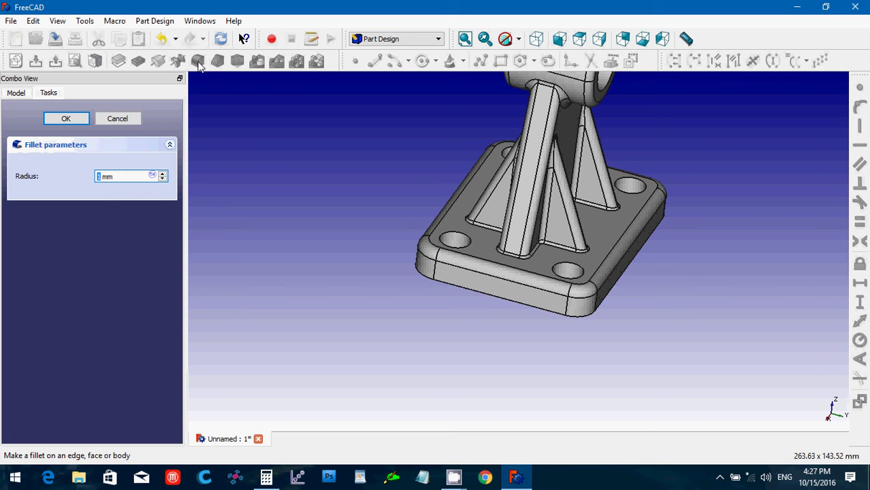
pyautogui.moveTo(121, 177); pyautogui.dragTo(87, 179)
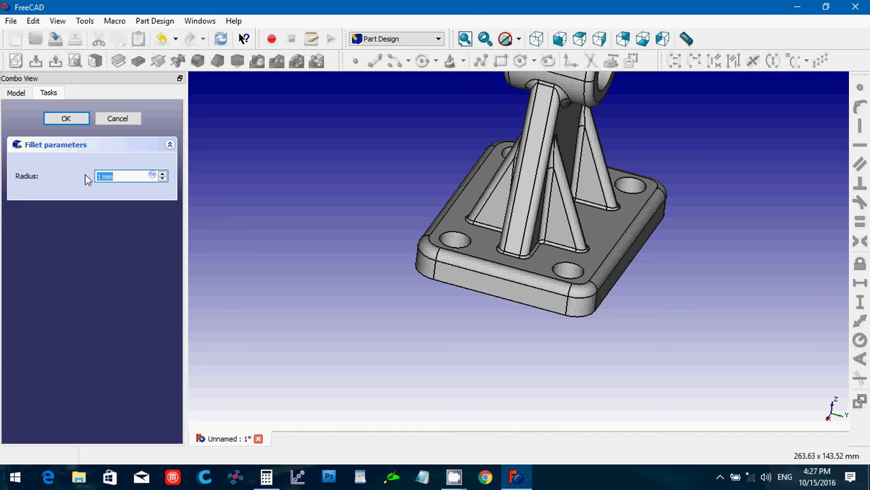
pyautogui.write('2')
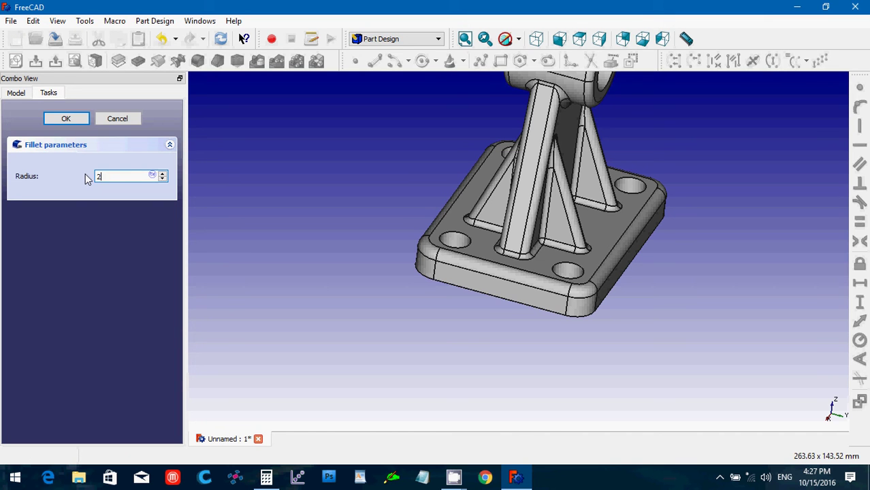
pyautogui.click(72, 124)
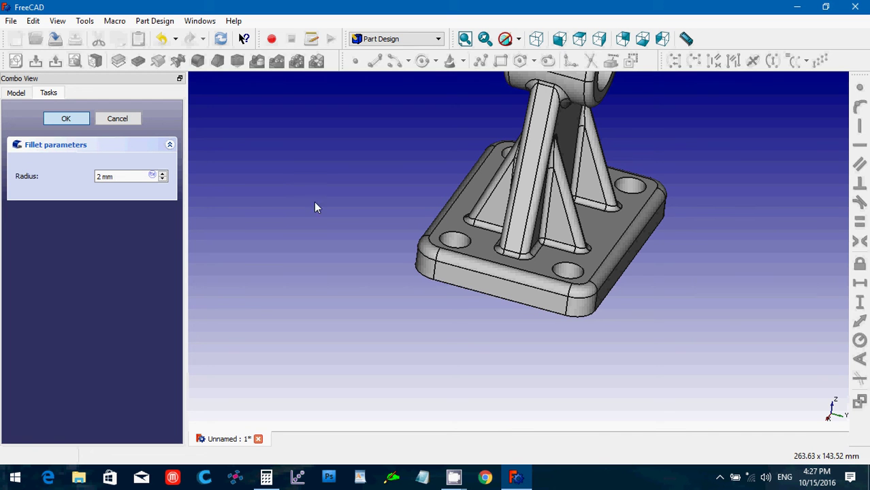
pyautogui.click(66, 119)
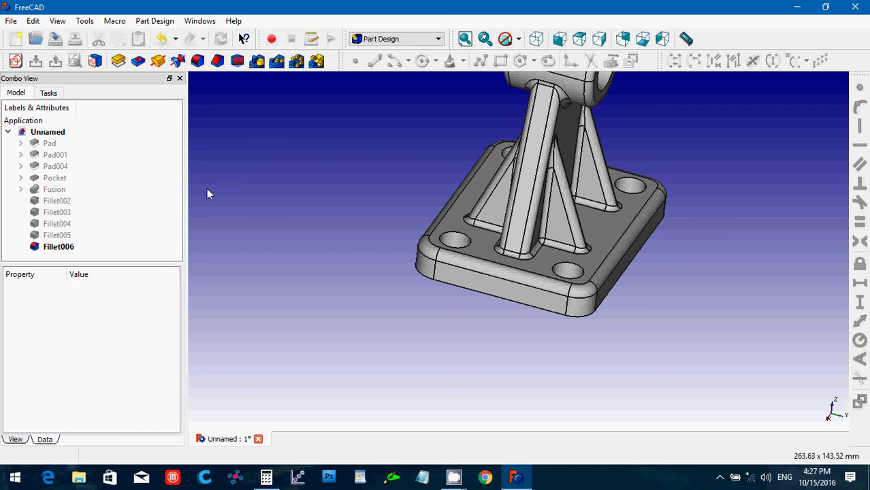
pyautogui.click(536, 39)
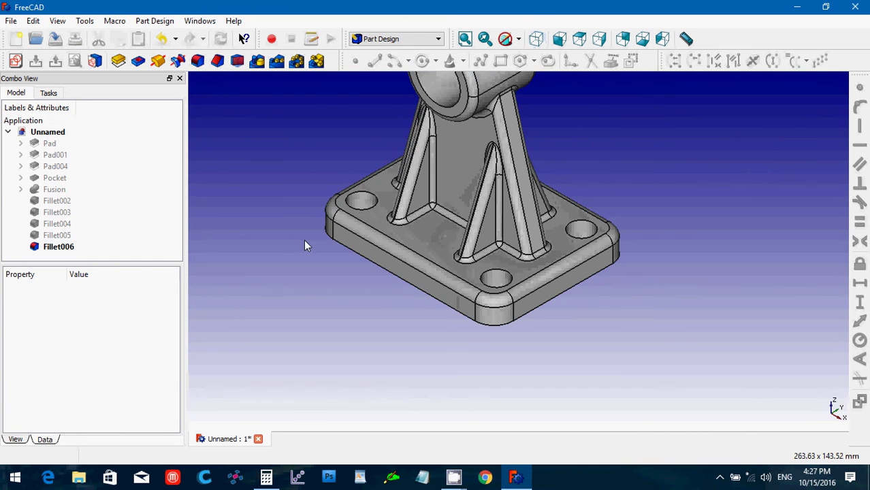
pyautogui.scroll(-2, 300, 246)
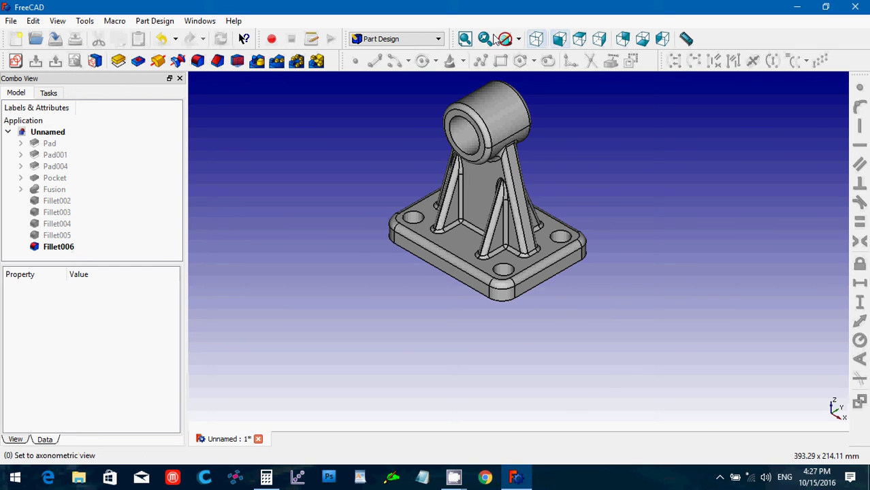
# Fit the whole bracket in view and save the document as "Ch5Rod Bracket" in the Solidworks2009Bible folder.
pyautogui.click(465, 39)
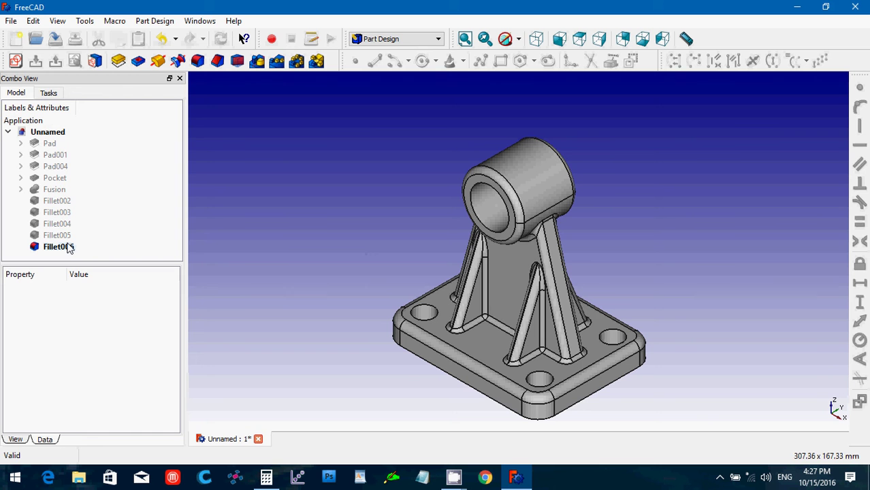
pyautogui.click(11, 20)
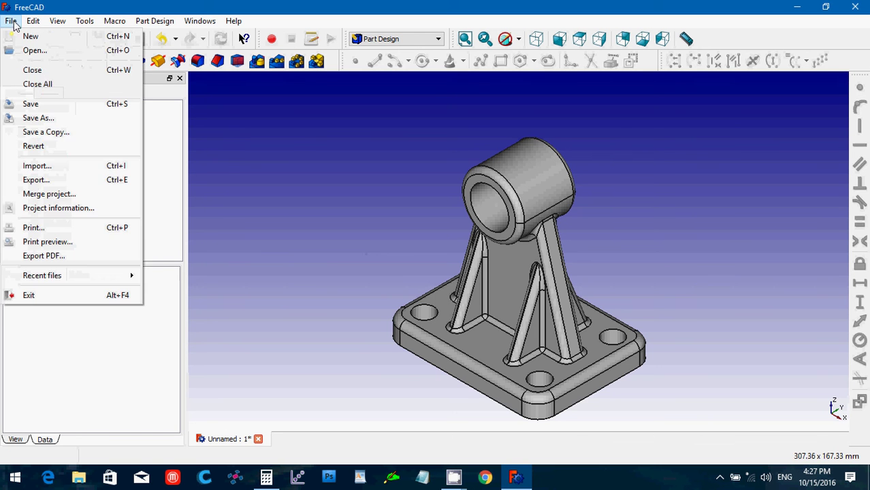
pyautogui.click(55, 119)
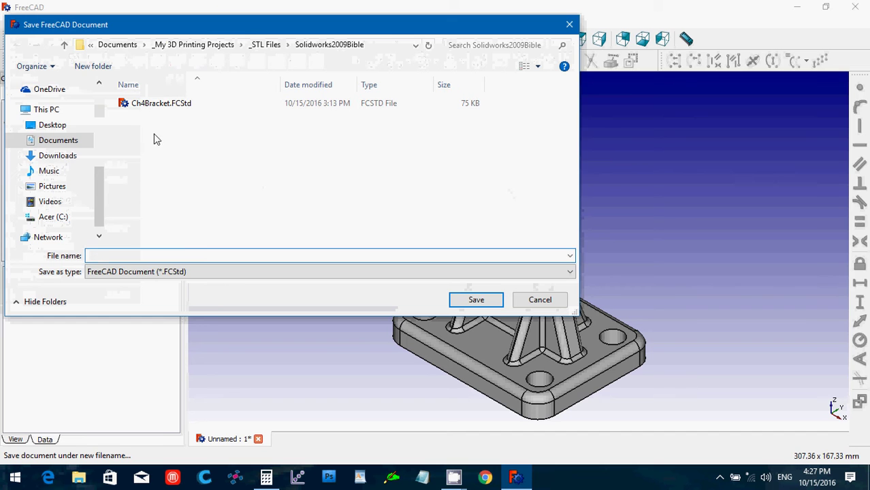
pyautogui.click(177, 256)
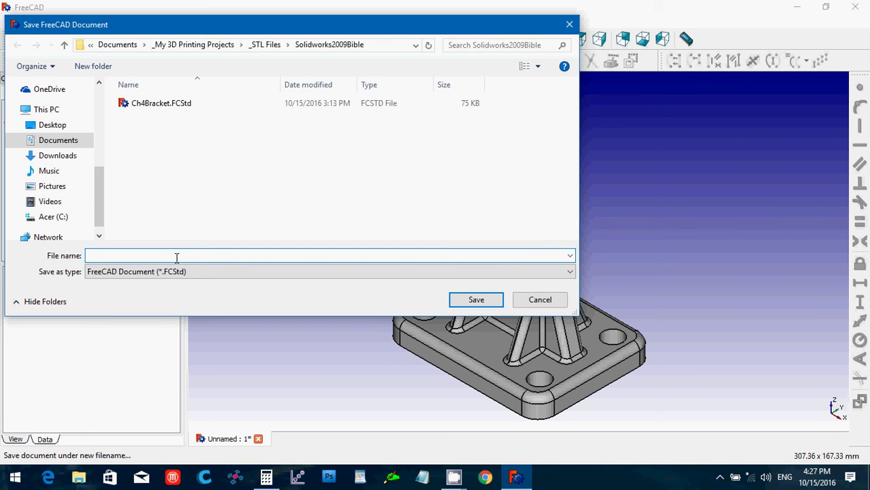
pyautogui.write('Ch')
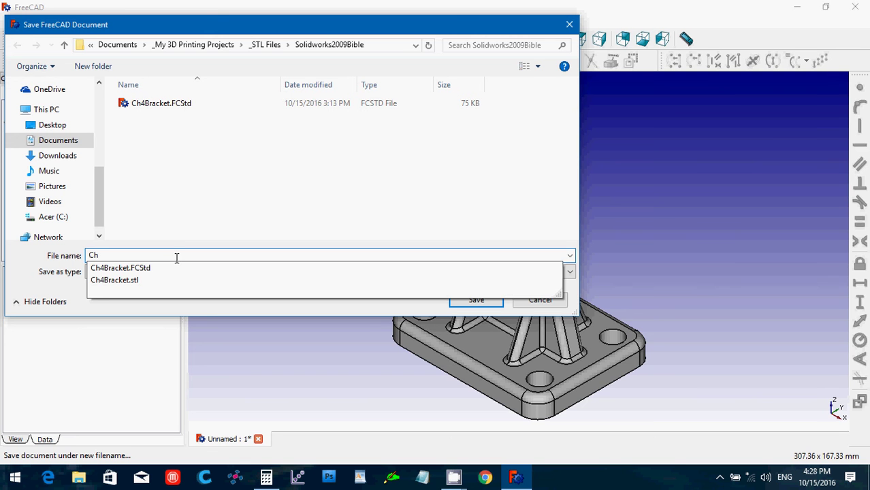
pyautogui.write('5')
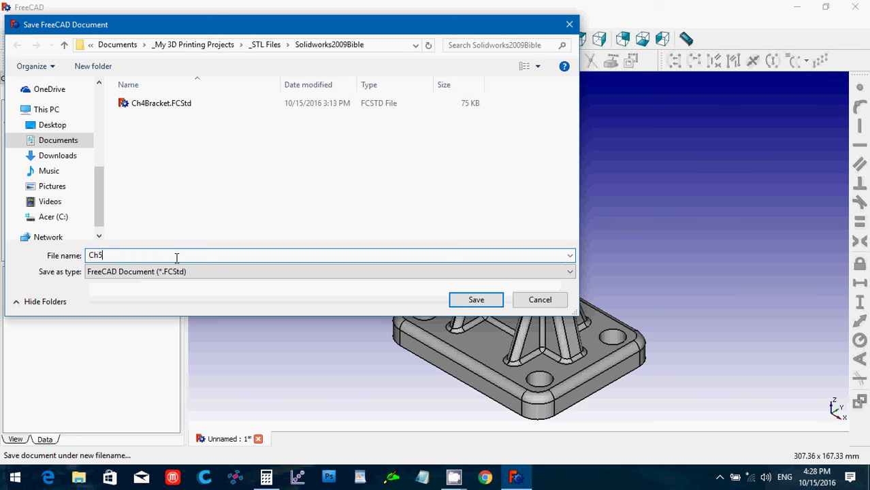
pyautogui.write('Rod Bracket')
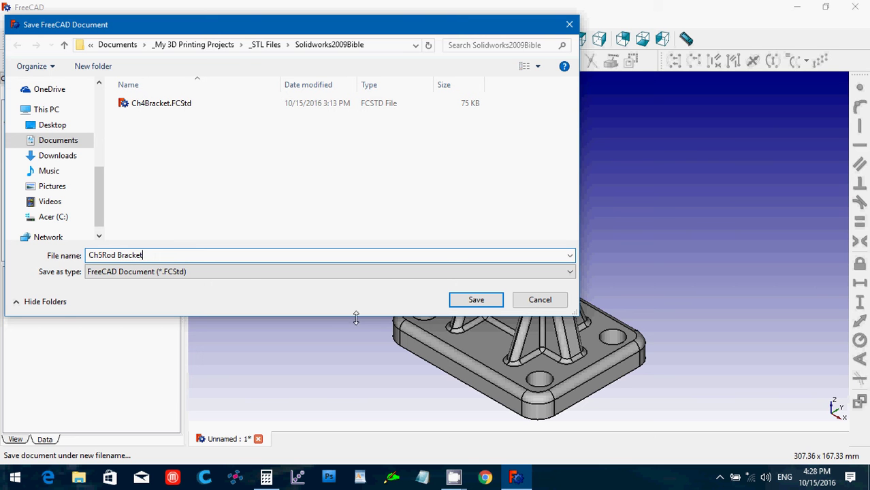
pyautogui.click(476, 300)
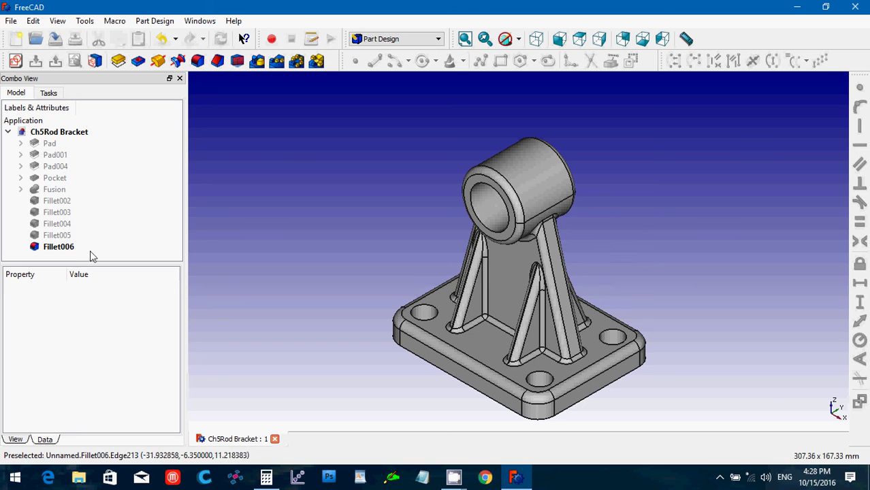
# Export the final filleted bracket body as an STL mesh named "Ch5Rod Bracket" in the Solidworks2009Bible folder.
pyautogui.click(69, 249)
pyautogui.click(11, 20)
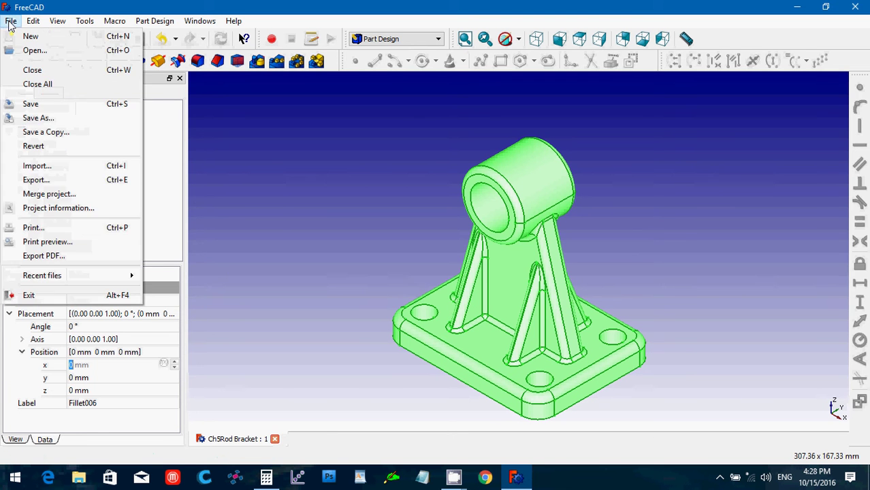
pyautogui.click(76, 179)
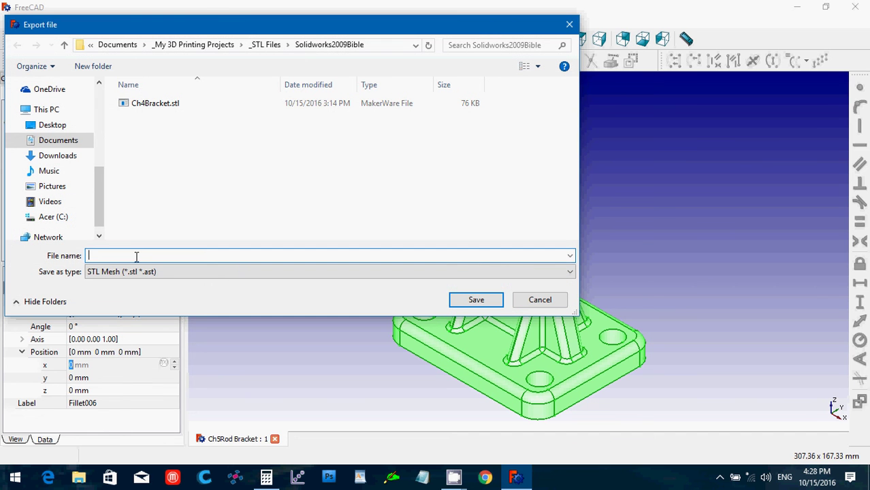
pyautogui.write('Ch')
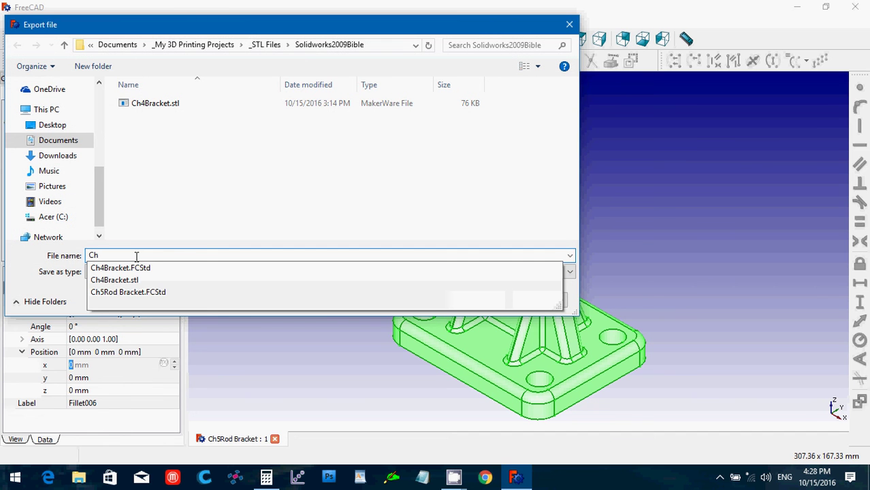
pyautogui.write('5Rod Br')
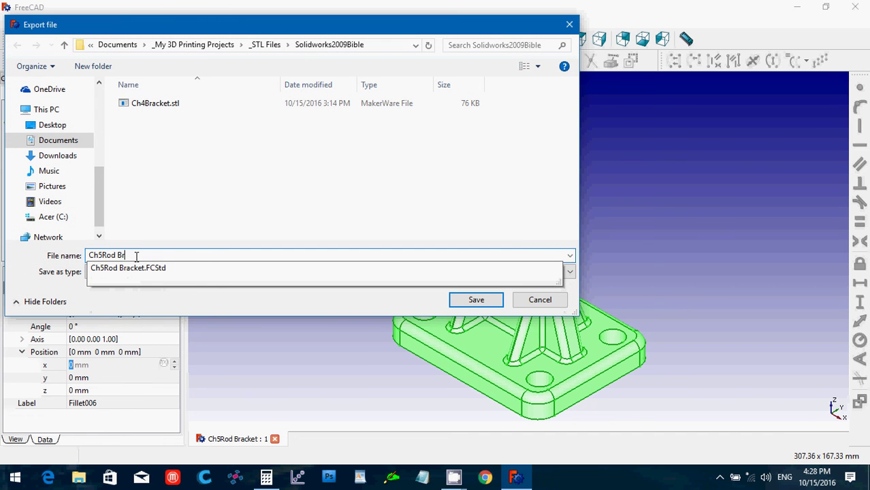
pyautogui.write('acket')
pyautogui.press('Return')
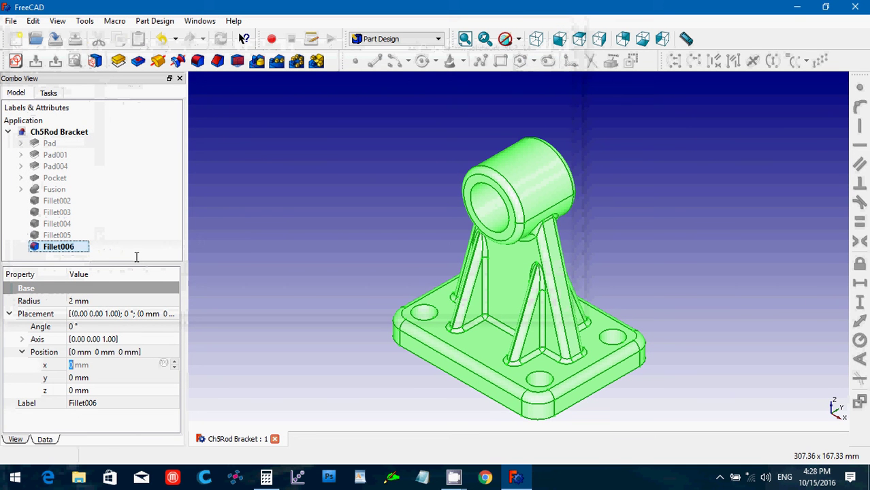
pyautogui.click(240, 362)
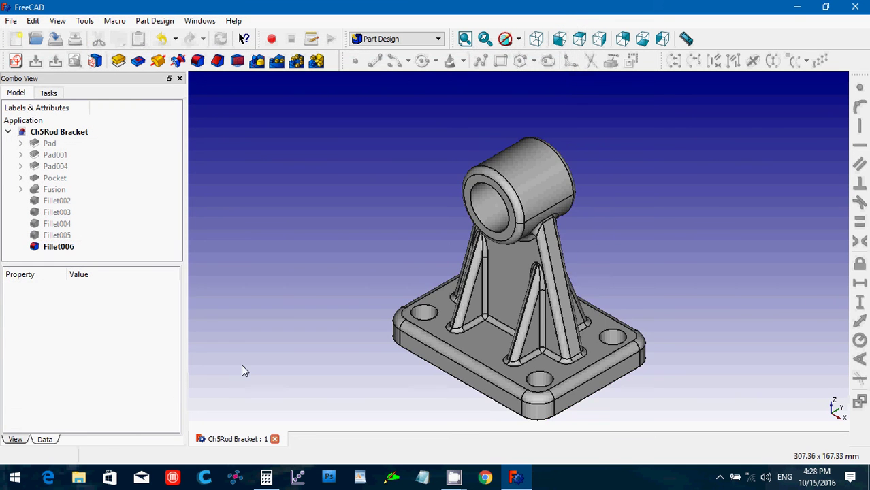
# Switch to netfabb Basic, accepting its terms of usage and postponing the registration.
pyautogui.click(236, 480)
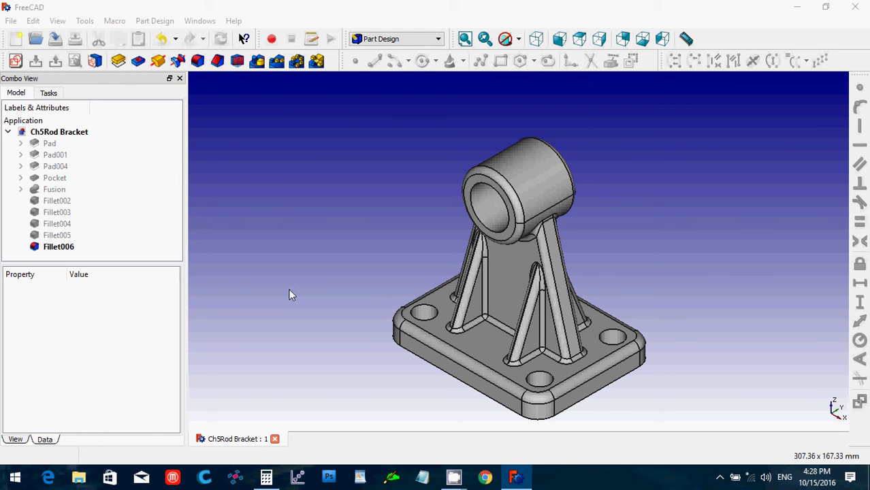
pyautogui.click(298, 349)
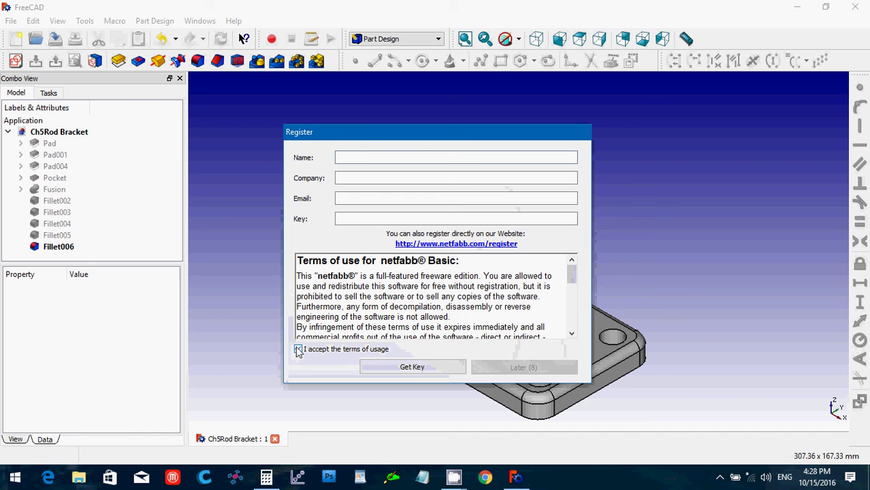
pyautogui.click(516, 368)
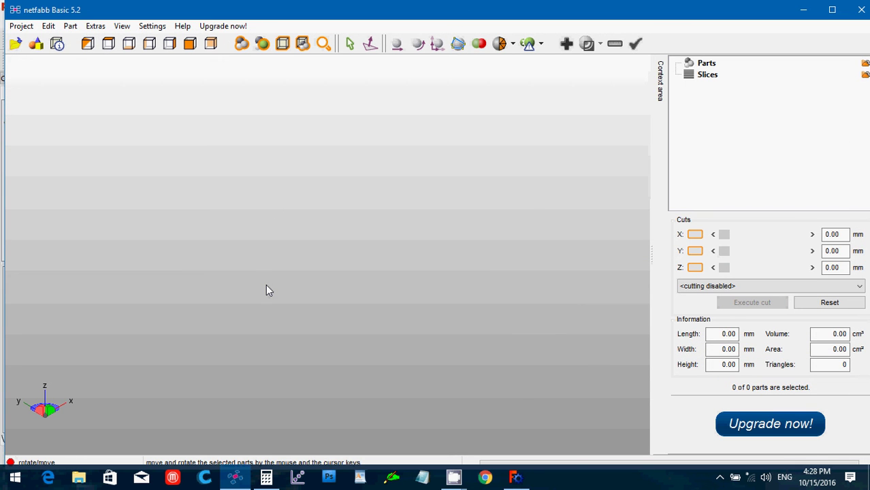
# Add the part file Ch5Rod Bracket.stl from the Solidworks2009Bible folder to the project.
pyautogui.click(70, 26)
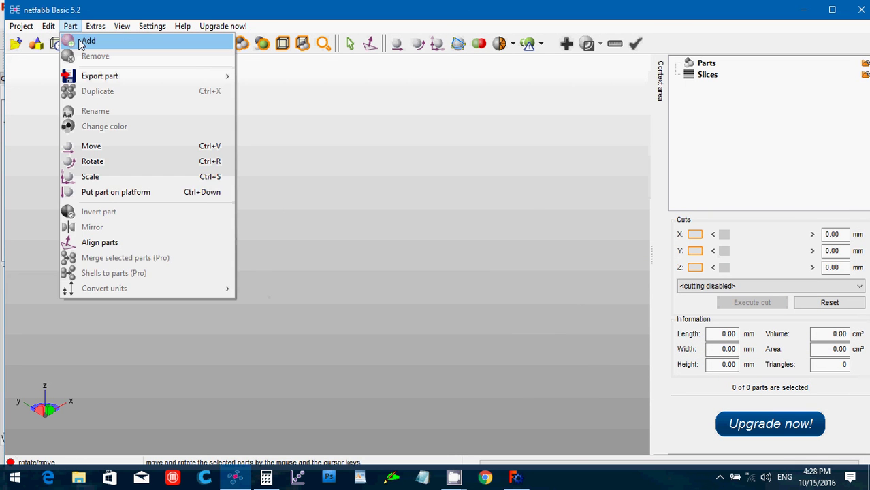
pyautogui.click(82, 41)
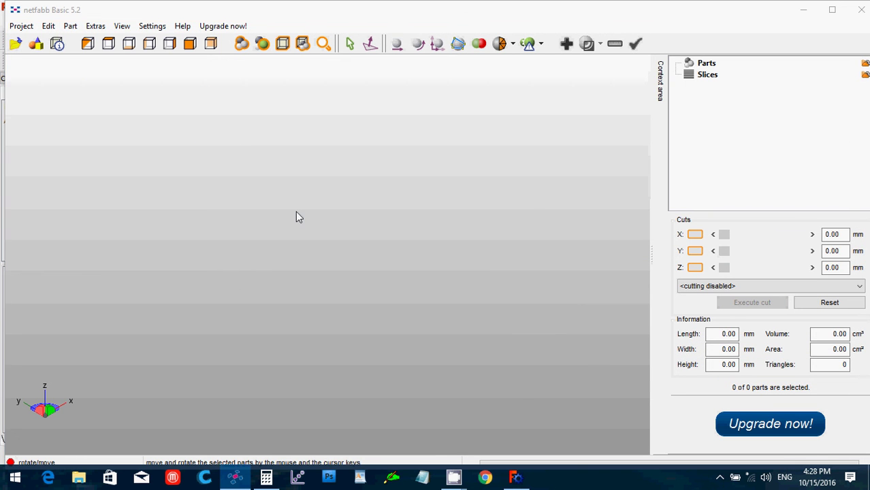
pyautogui.click(170, 136)
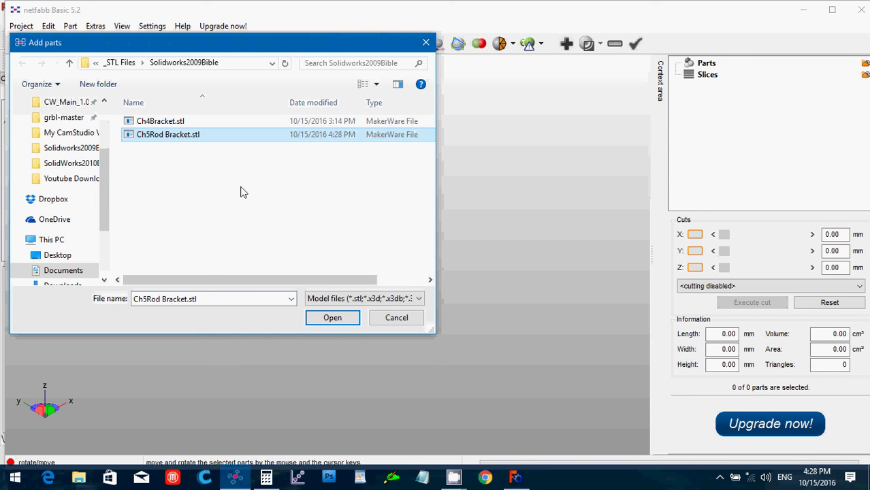
pyautogui.click(332, 317)
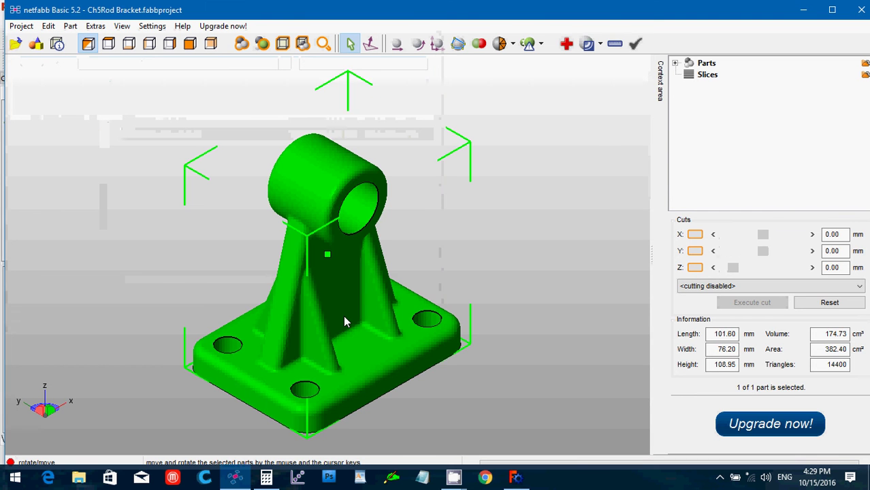